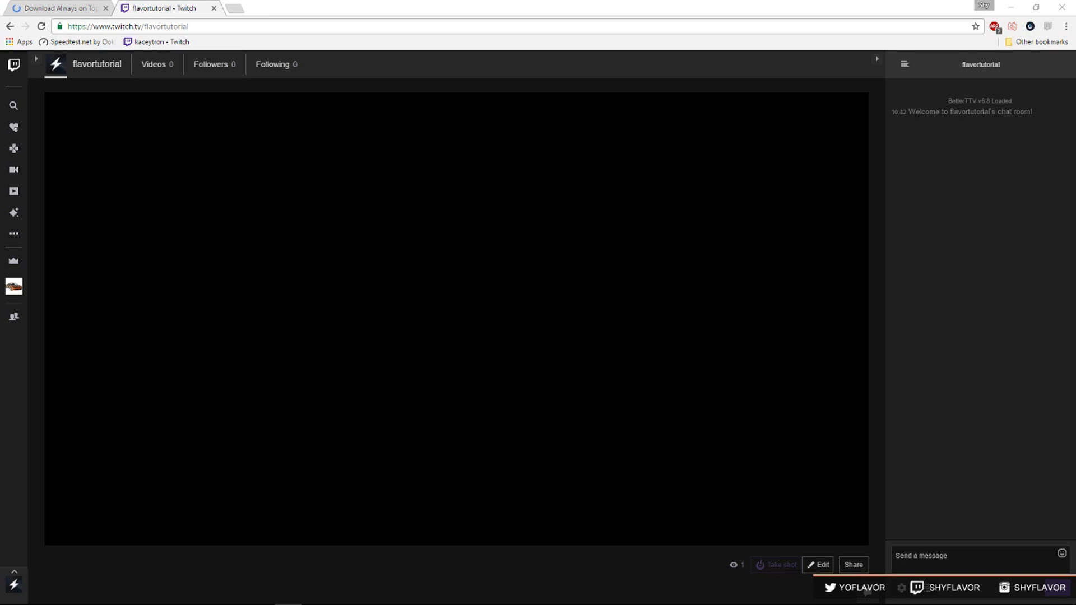
Download the Always On Top utility from the labnol.org article as always-on-top (6).zip.
mouse_move(299, 167)
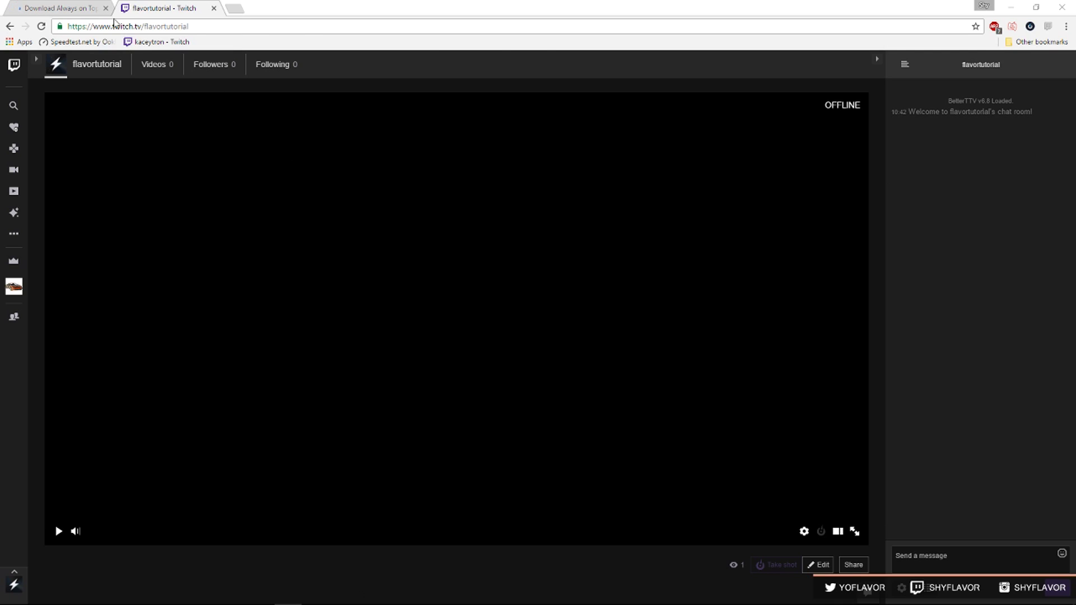
left_click(62, 8)
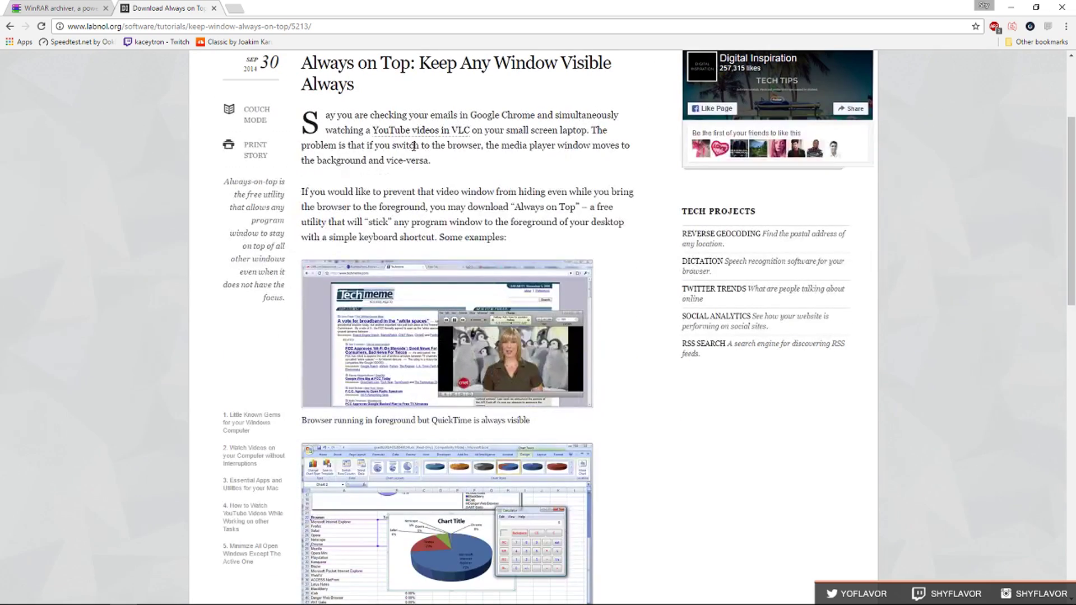
scroll(504, 308, "down", 5)
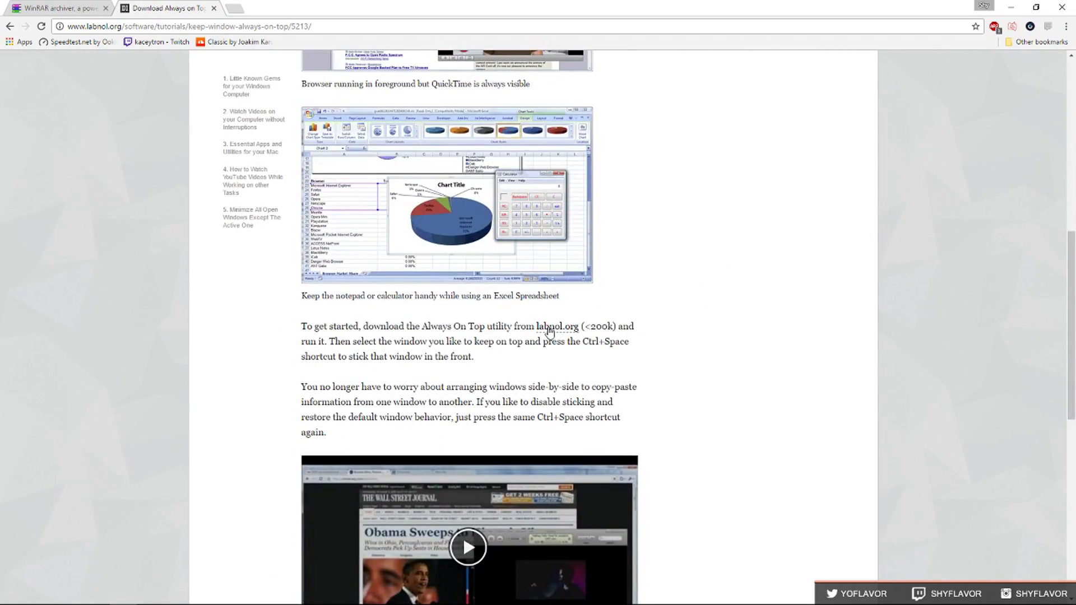
left_click(557, 327)
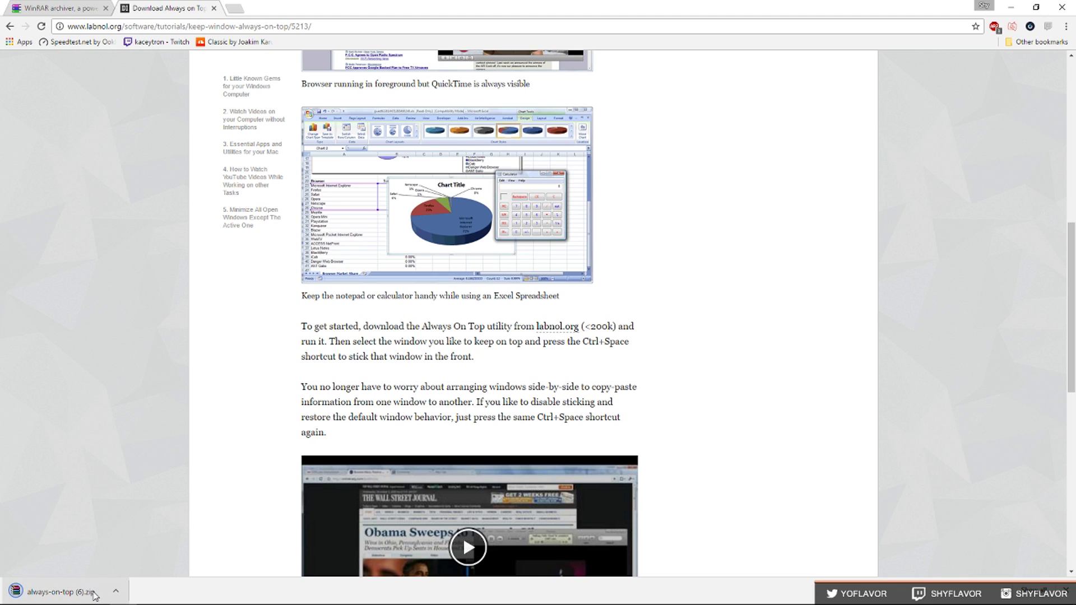
Open always-on-top (6).zip in WinRAR, inspect always-on-top.exe, and reveal the hidden tray icons.
left_click(61, 591)
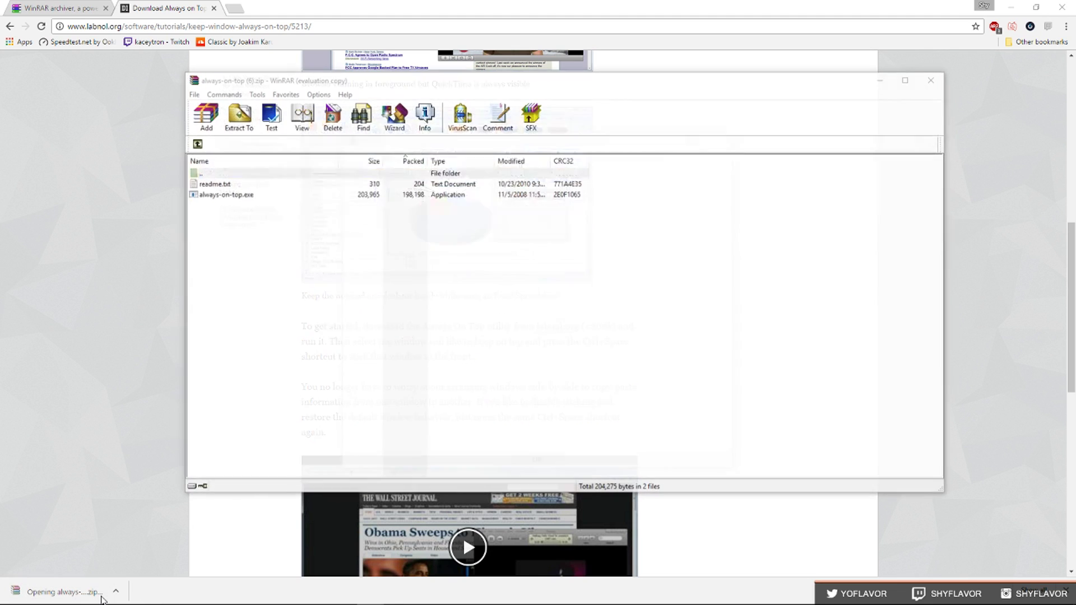
left_click(724, 137)
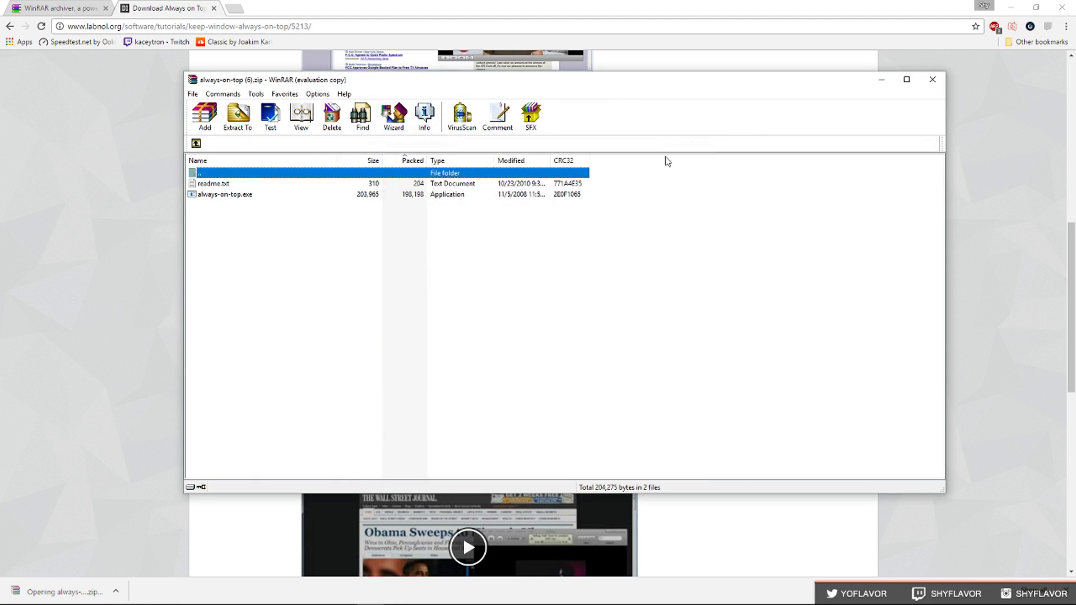
left_click(247, 194)
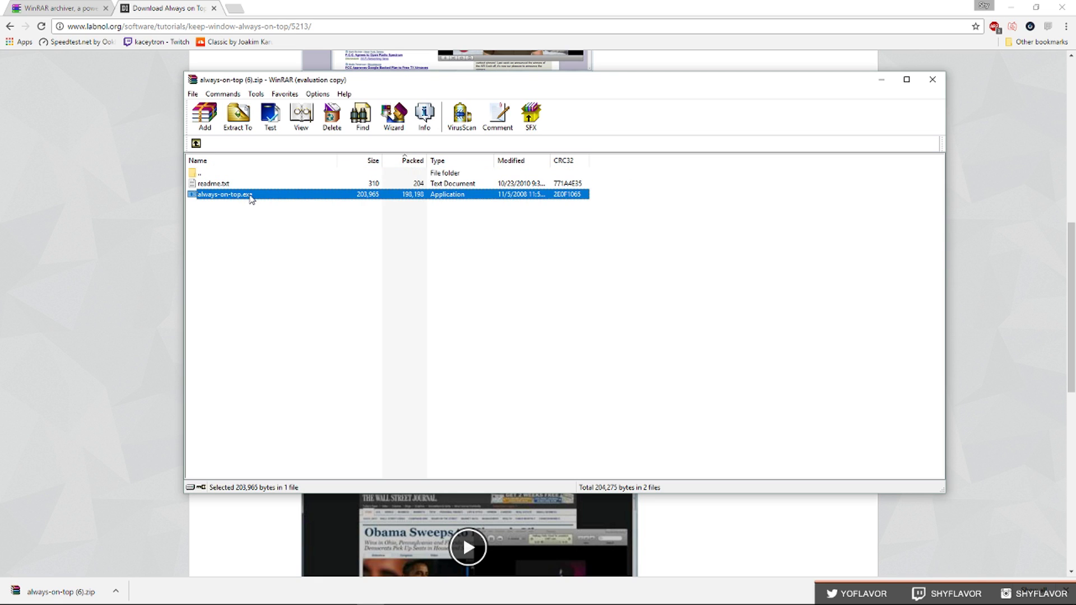
left_click(237, 116)
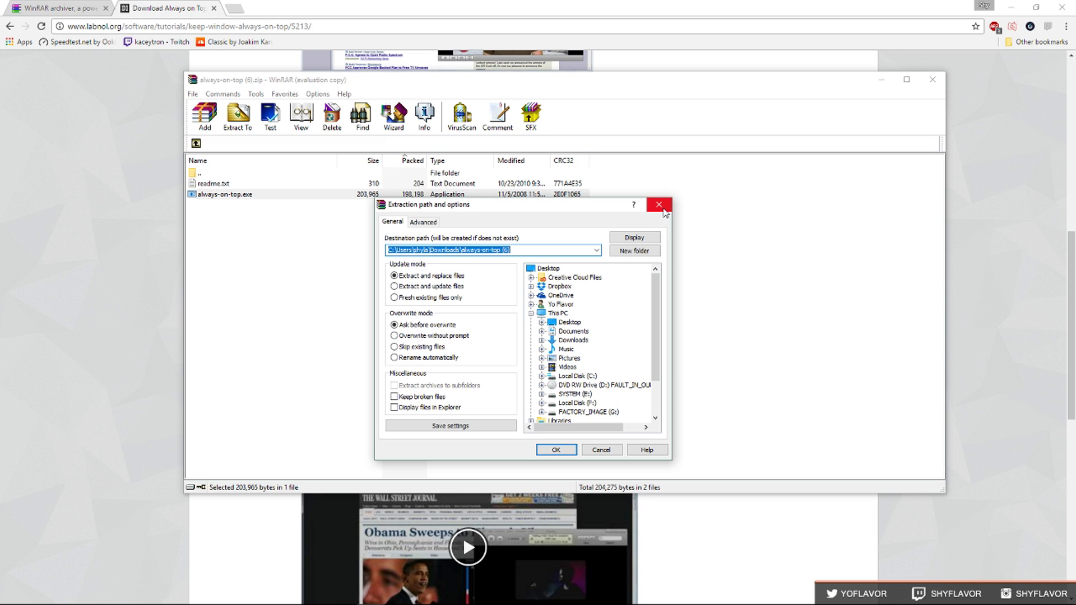
left_click(665, 212)
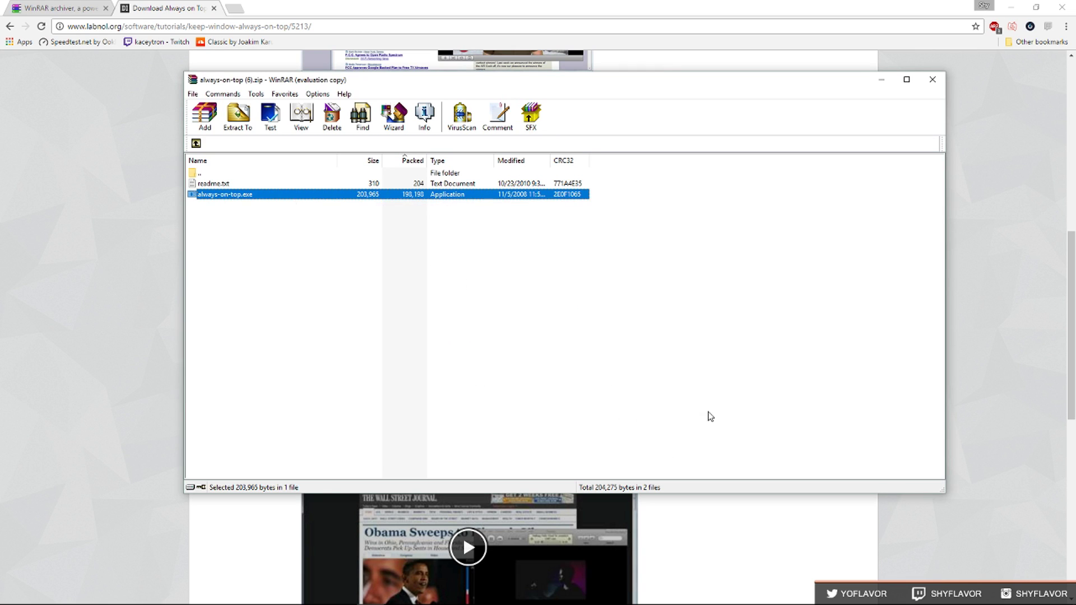
left_click(981, 596)
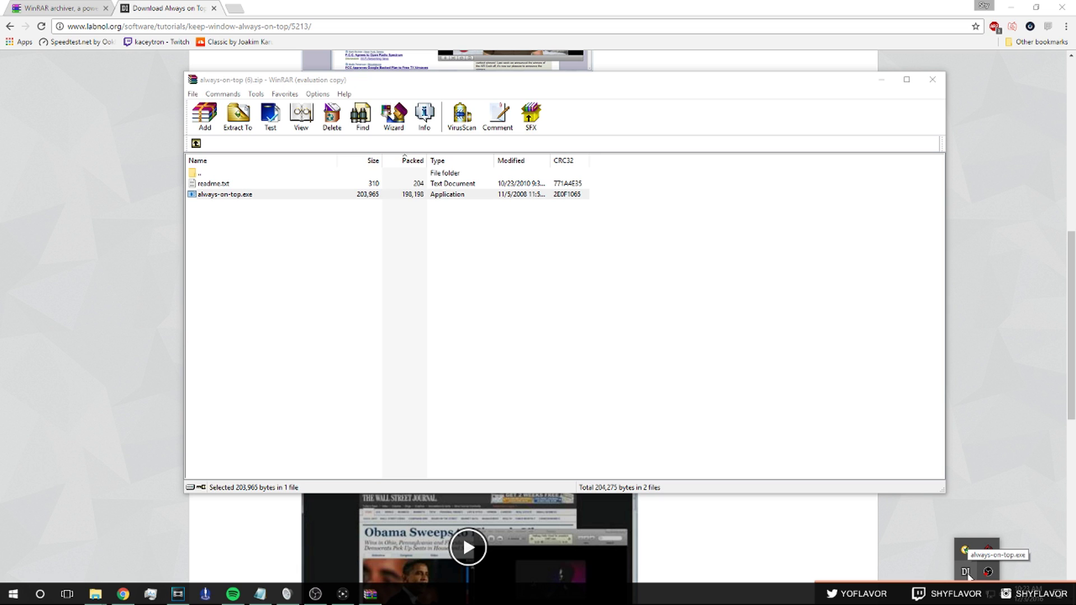
Pop the Twitch chat into its own window, make it taller and move it to the left edge.
left_click(965, 571)
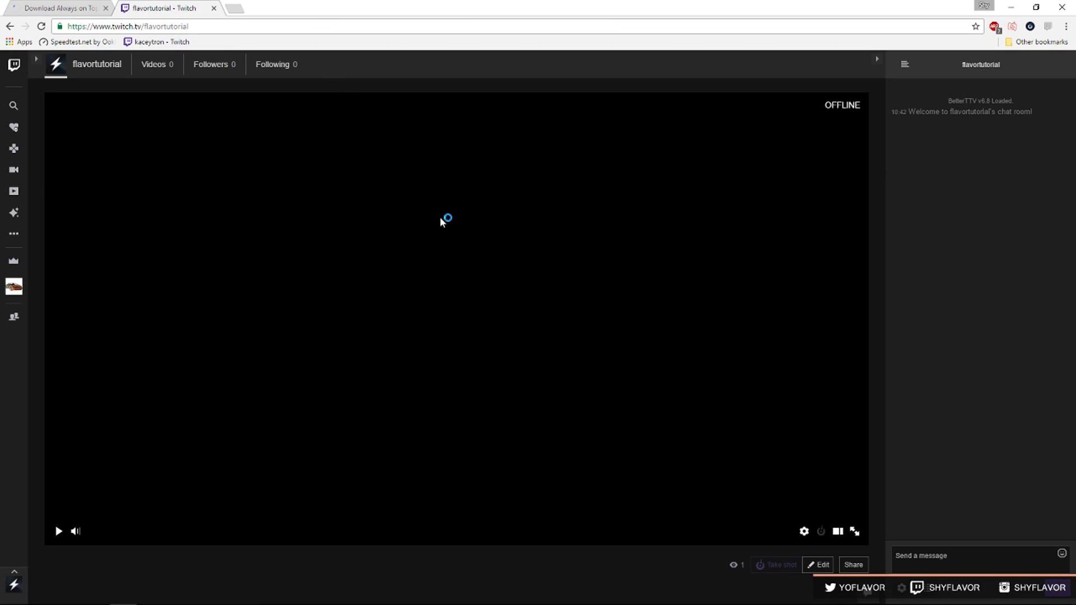
left_click(899, 592)
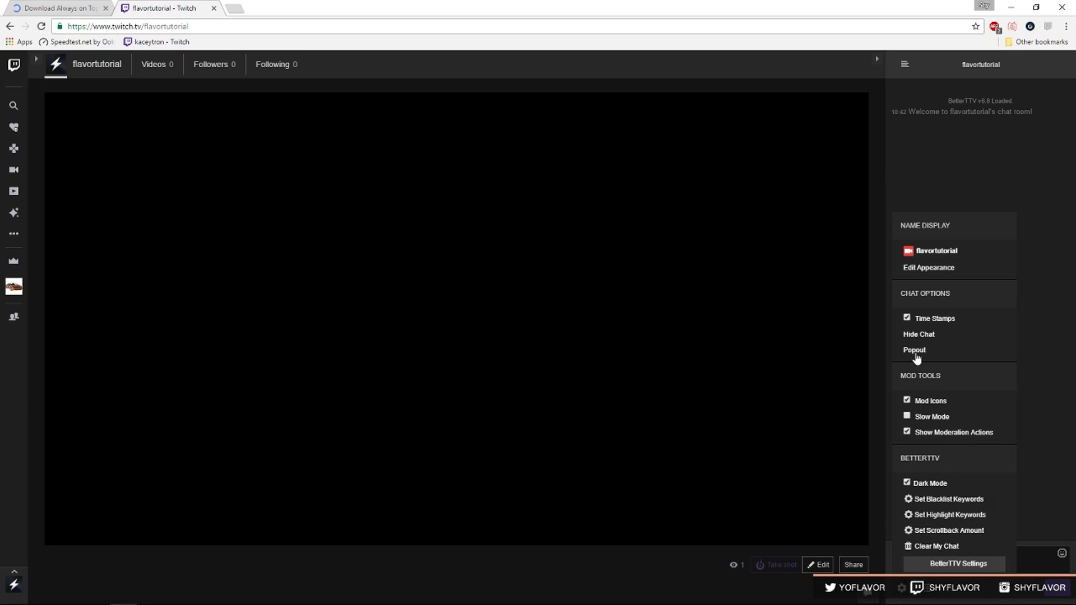
left_click(914, 350)
left_click_drag(114, 38, 216, 75)
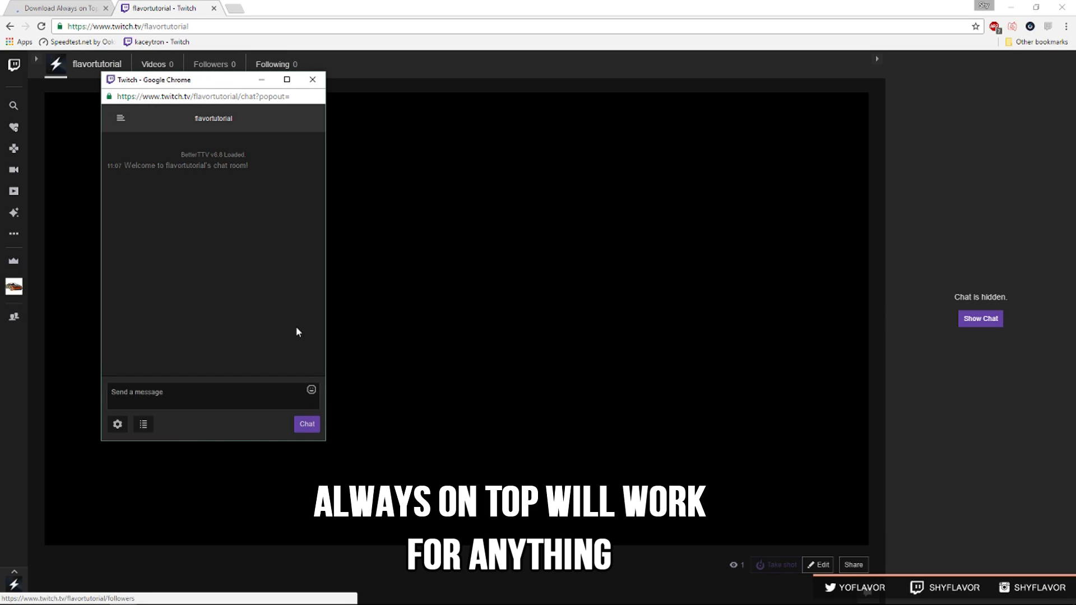
left_click_drag(220, 441, 238, 493)
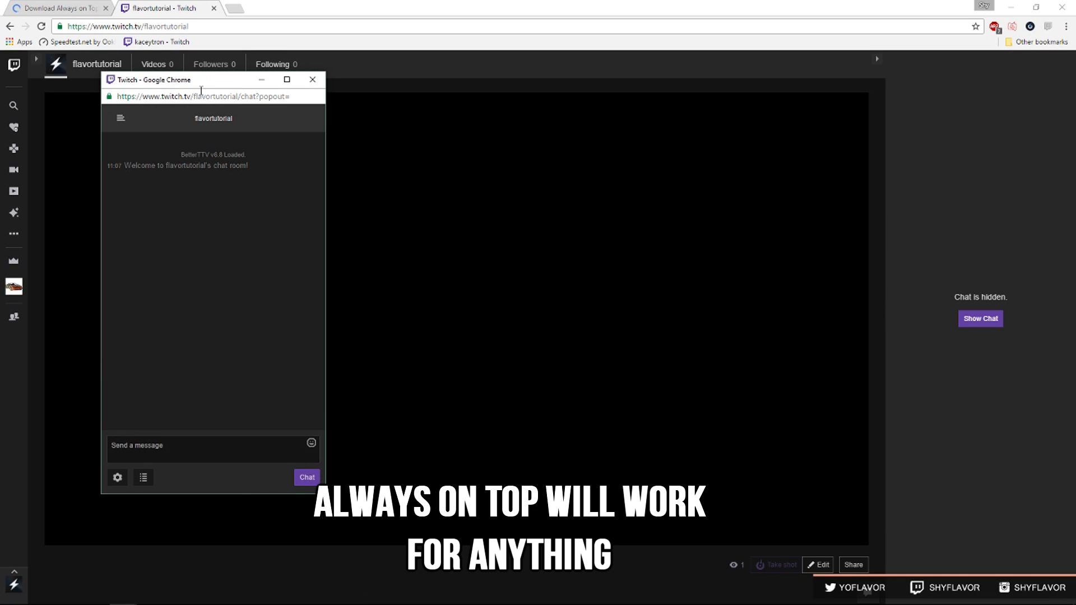
left_click_drag(200, 88, 162, 103)
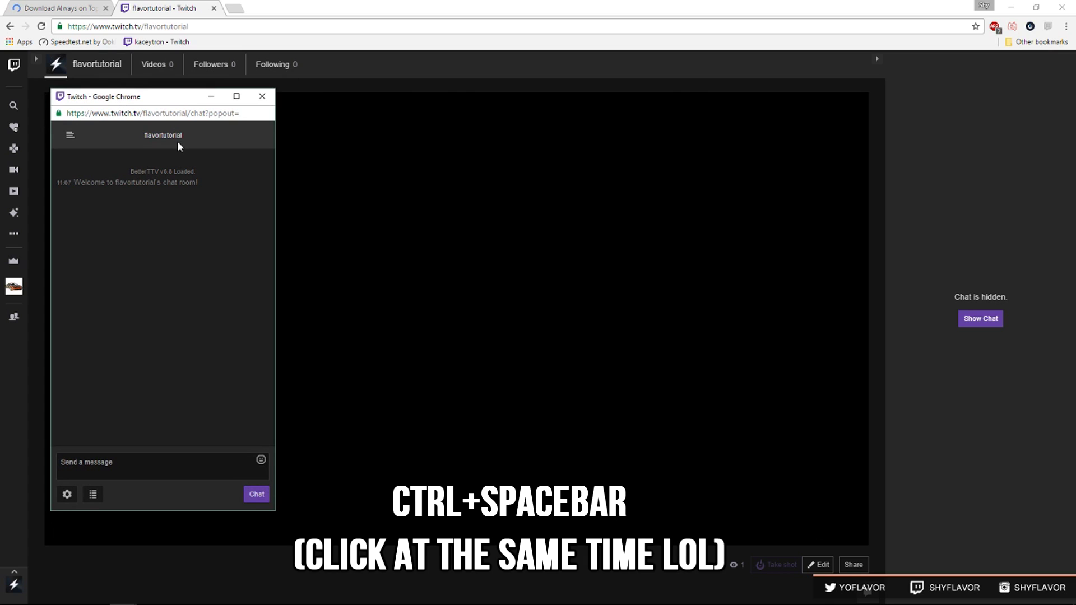
Restore the main browser window, shift it down slightly, and bring back the WinRAR window.
double_click(322, 11)
mouse_move(323, 12)
left_mouse_down()
mouse_move(351, 22)
mouse_move(319, 27)
left_mouse_up()
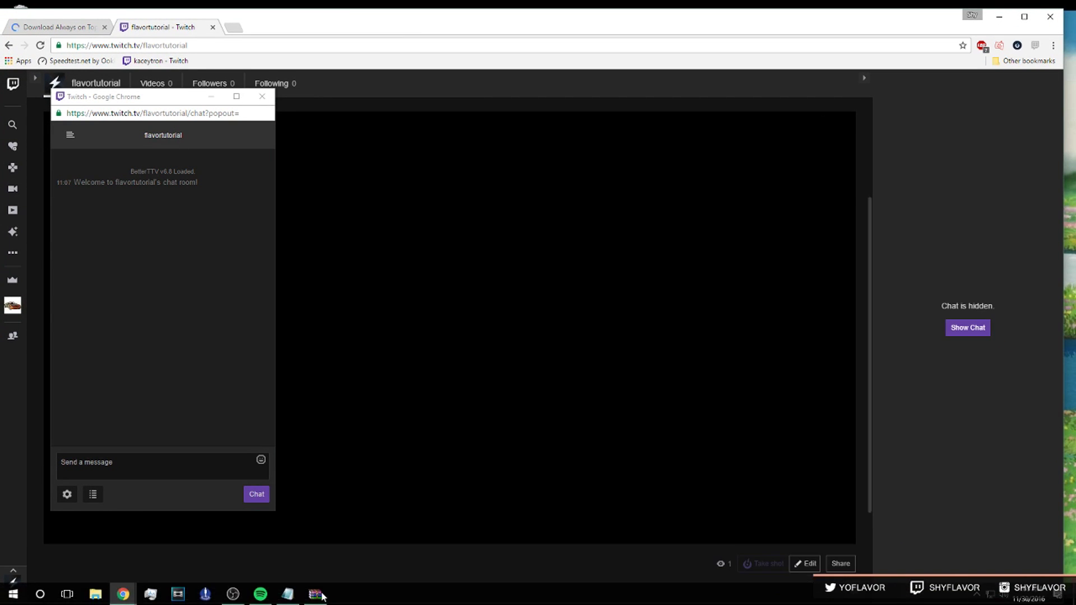
left_click(287, 593)
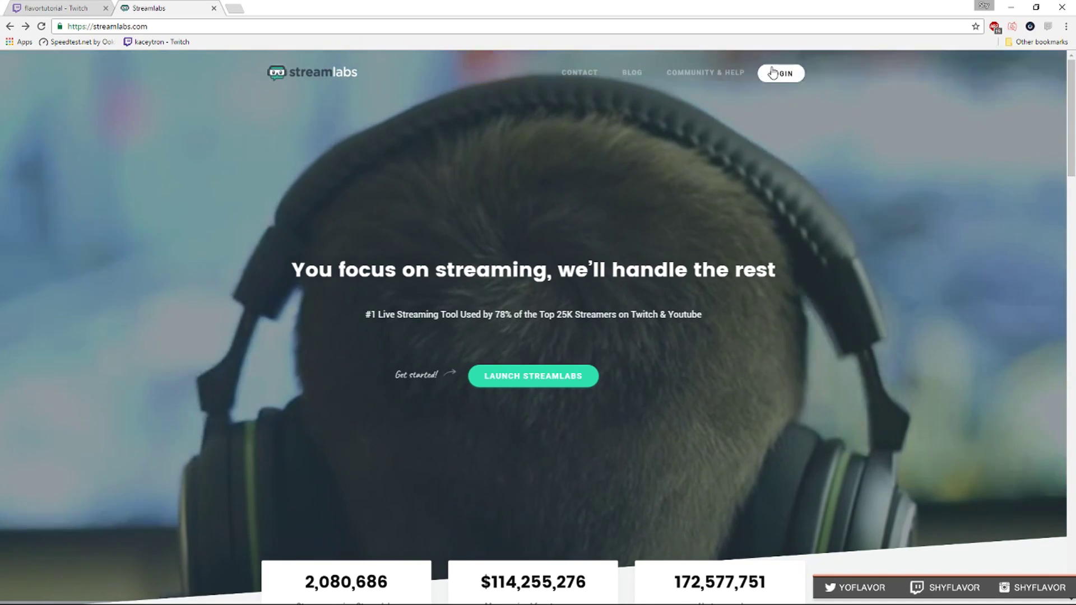
Log in to Streamlabs with the Twitch account and review the dashboard's Follower Count chart.
left_click(772, 73)
left_click(515, 351)
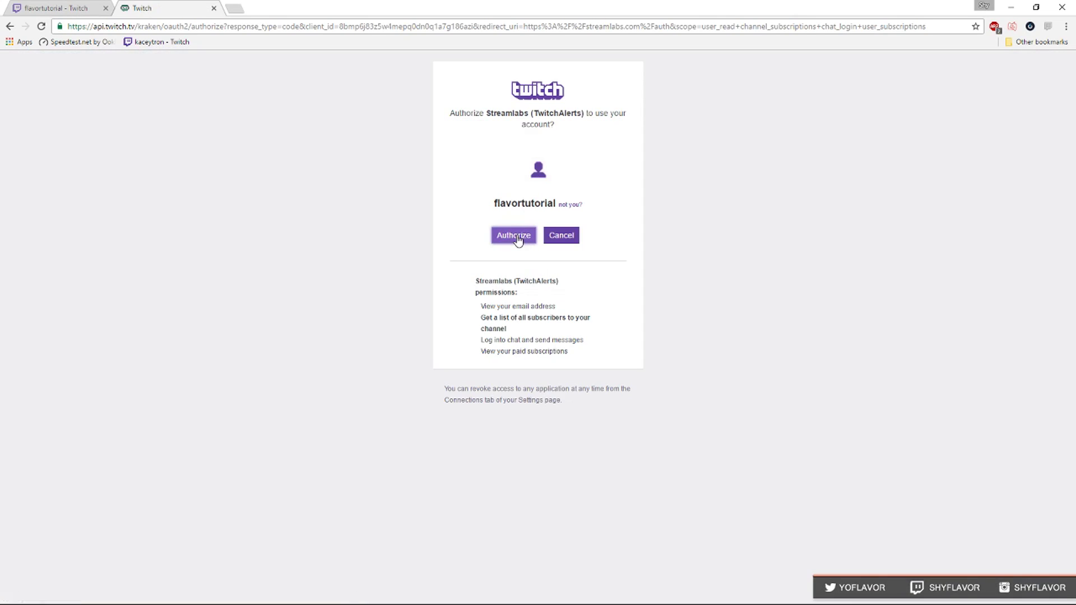
left_click(513, 235)
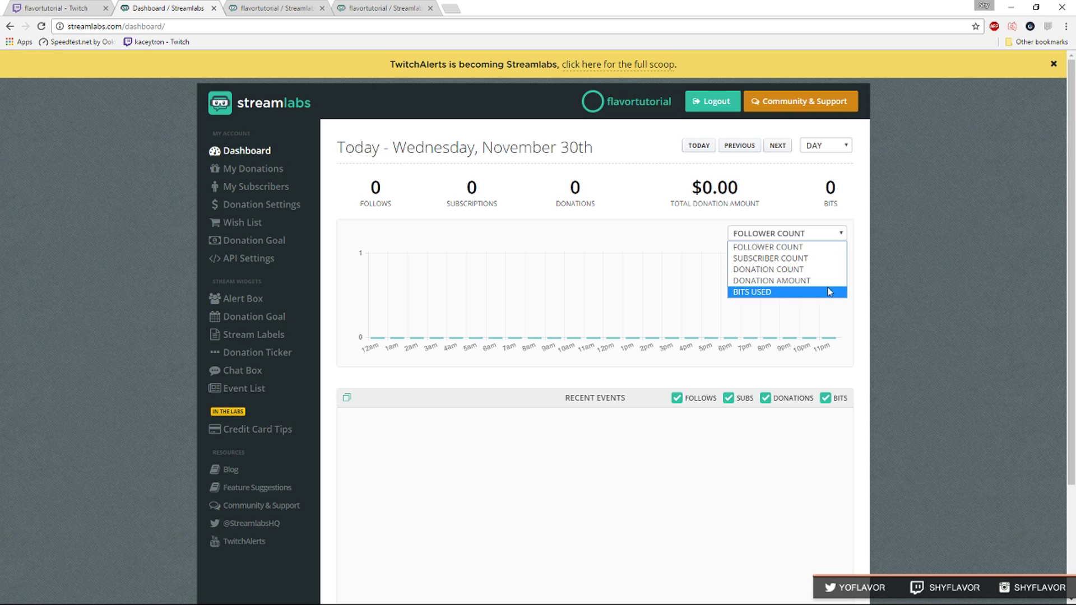
left_click(871, 323)
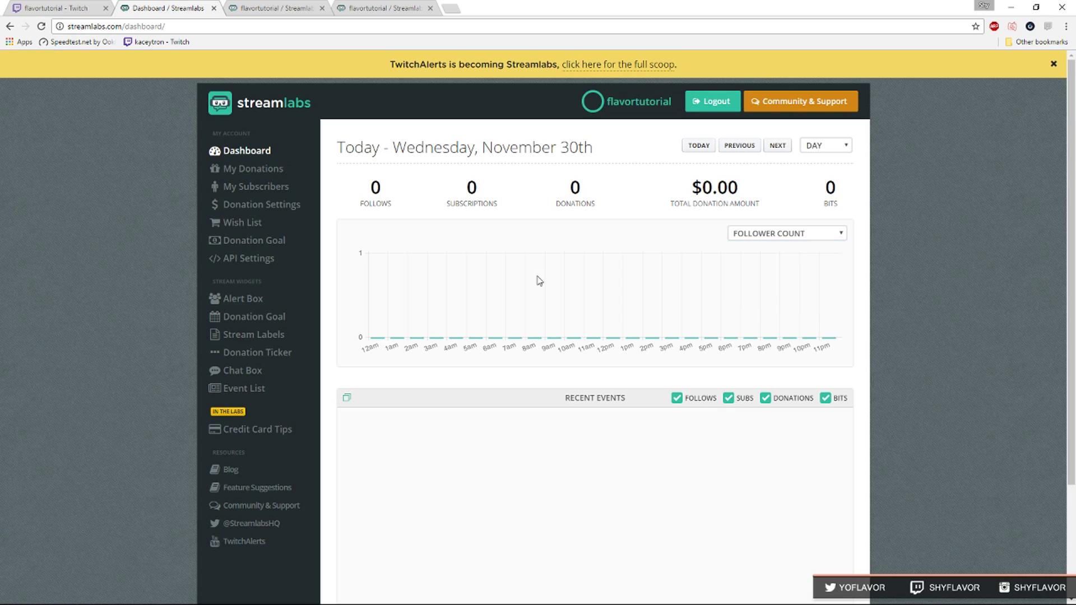
scroll(504, 283, "down", 1)
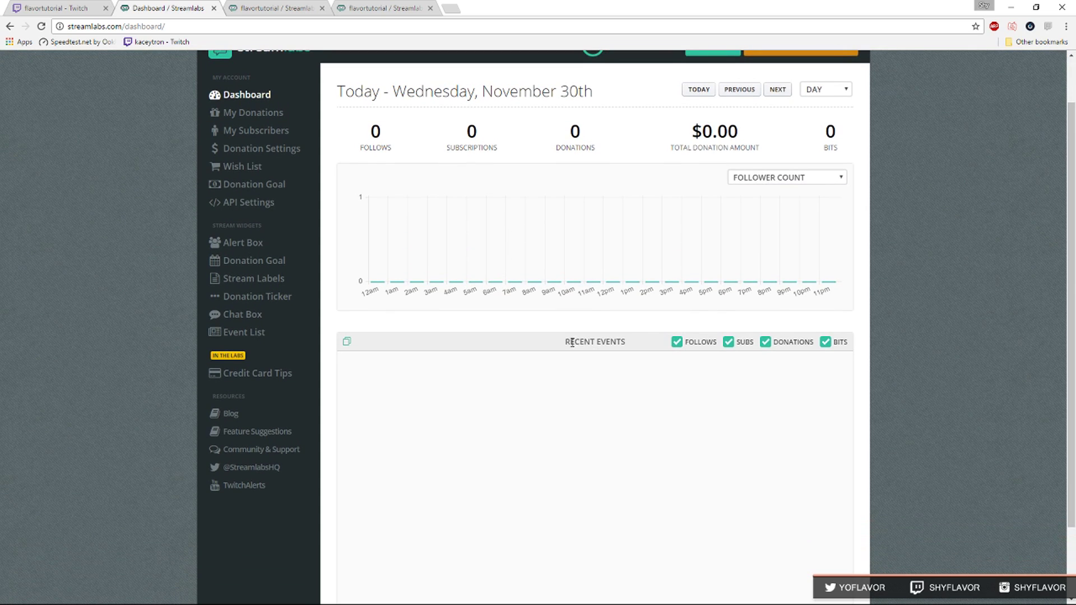
scroll(738, 297, "up", 1)
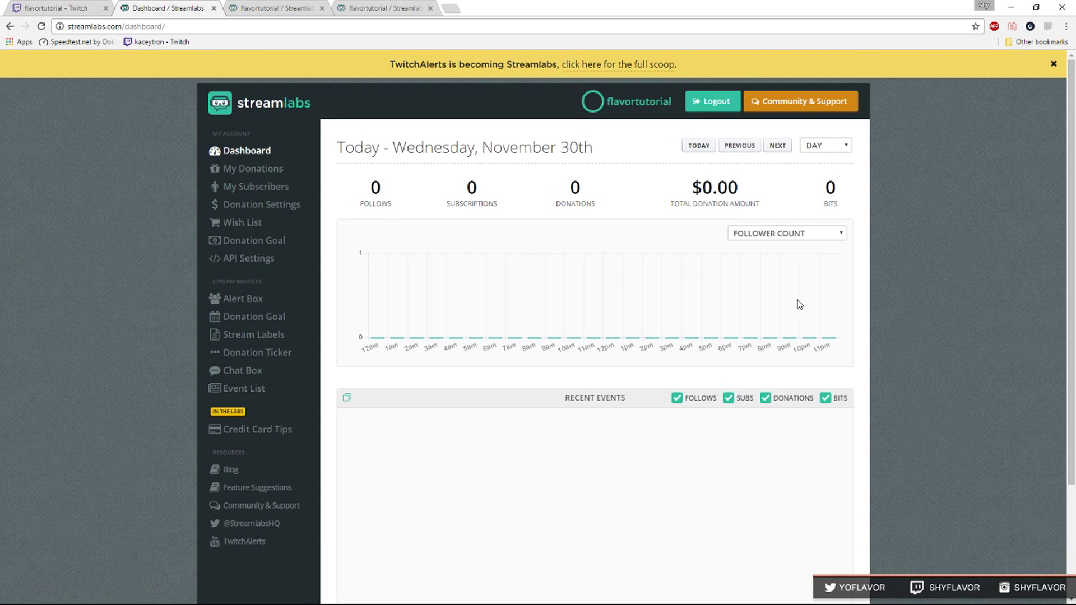
Browse Donation Settings and the public donation page, trying the Custom background size.
left_click(300, 213)
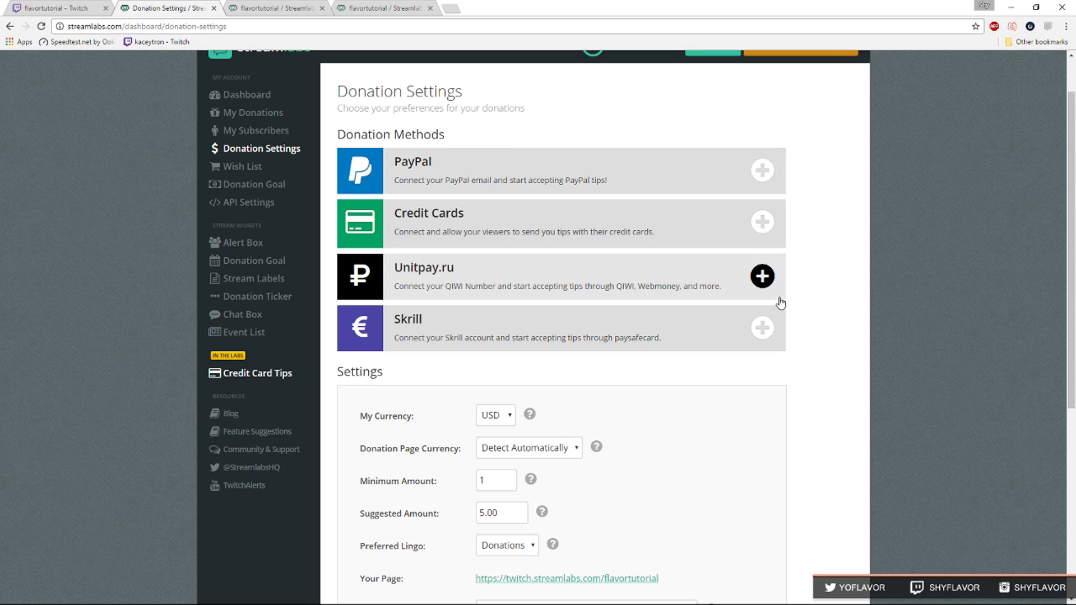
scroll(804, 368, "down", 5)
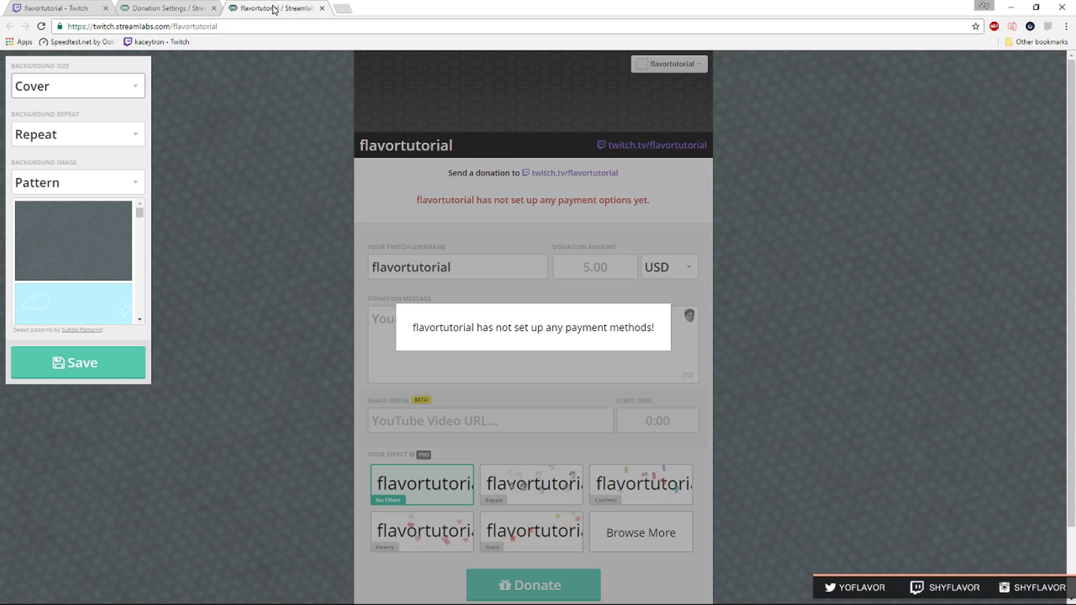
left_click(275, 8)
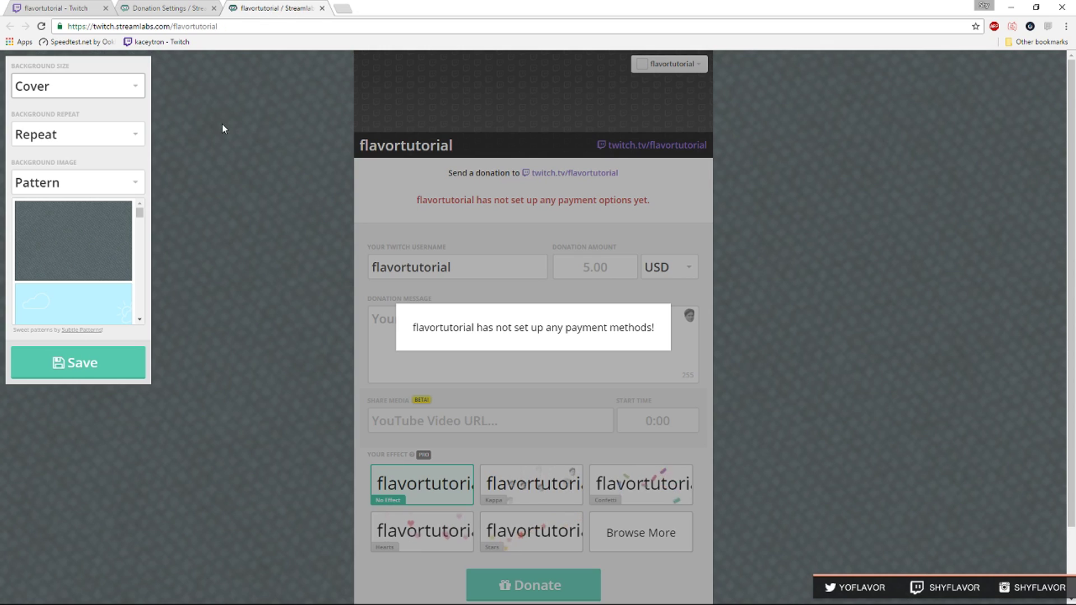
left_click(101, 86)
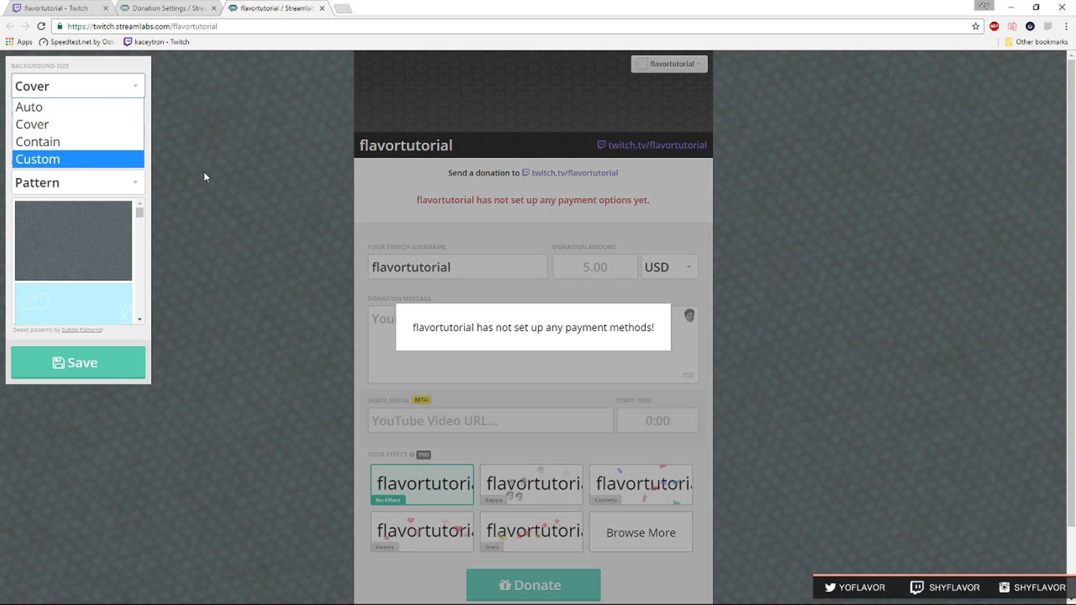
left_click(106, 159)
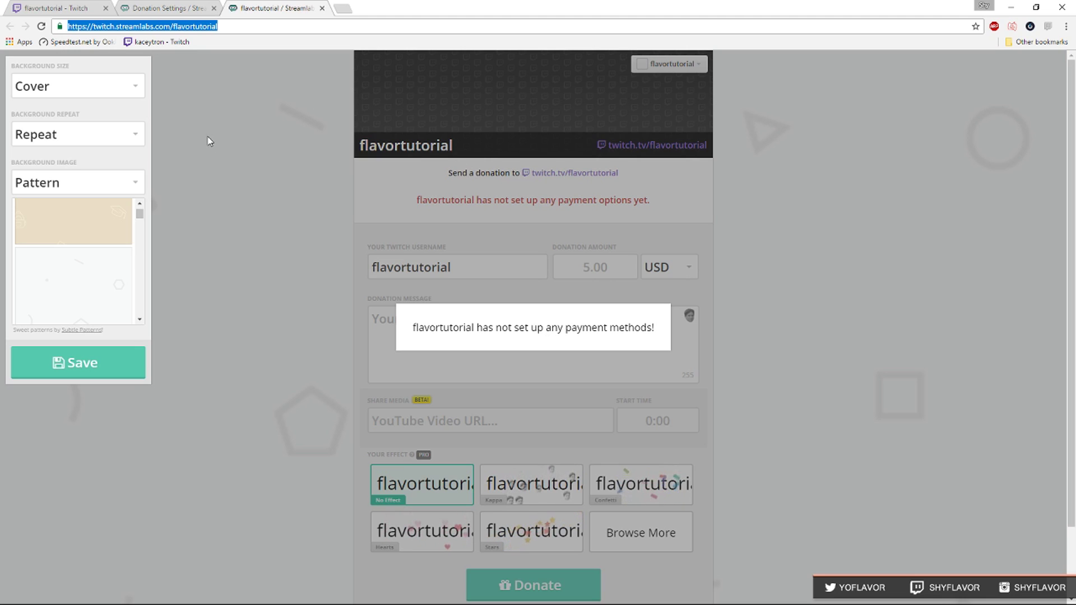
left_click(62, 8)
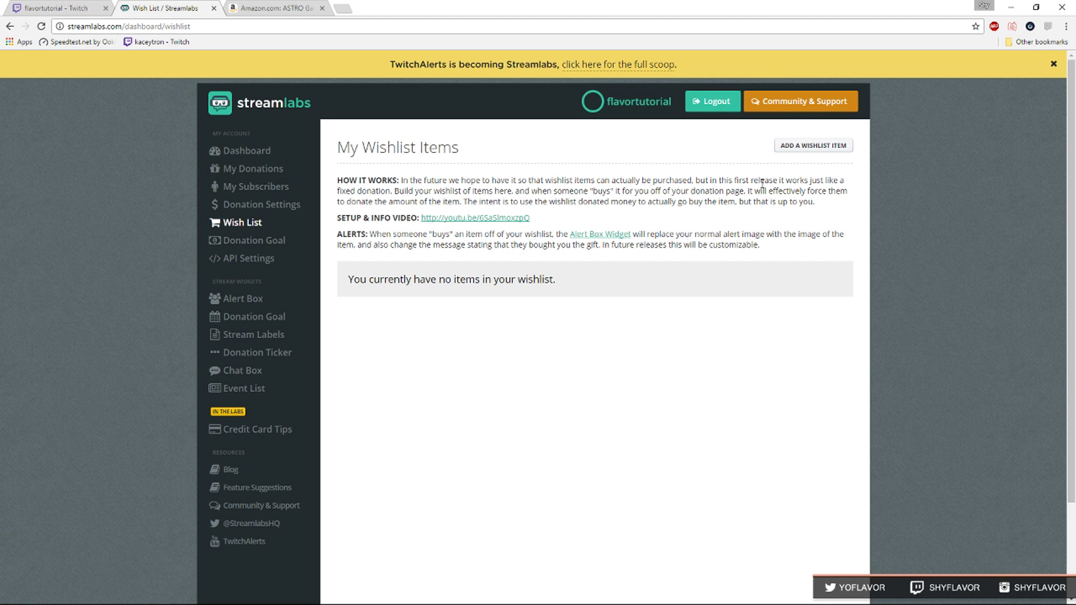
Import the ASTRO Gaming A40 TR headset ($239.93) from its Amazon URL and save it to the wishlist.
left_click(823, 146)
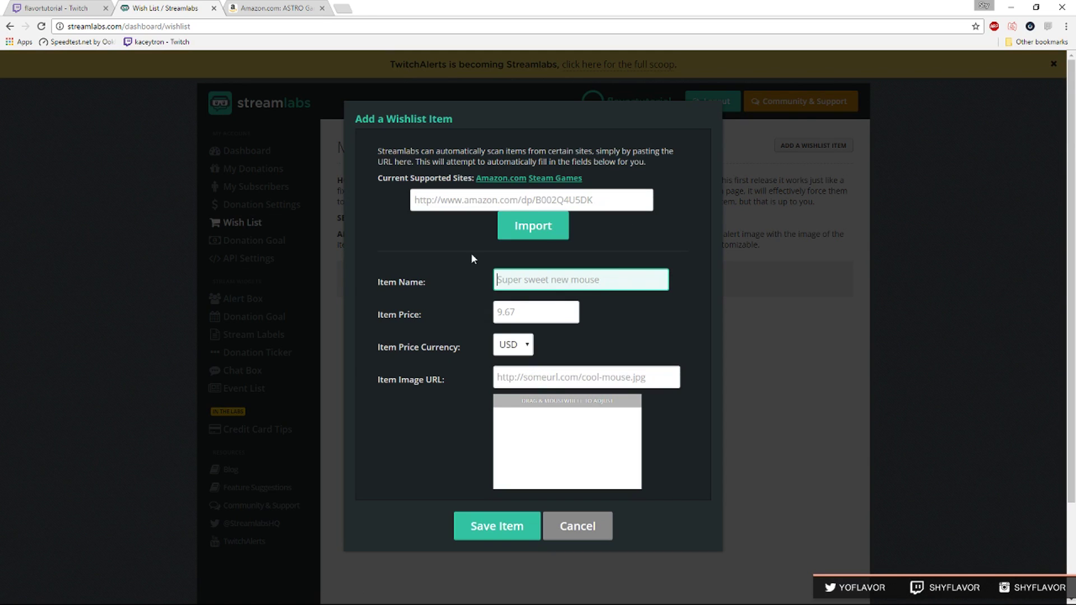
left_click(242, 11)
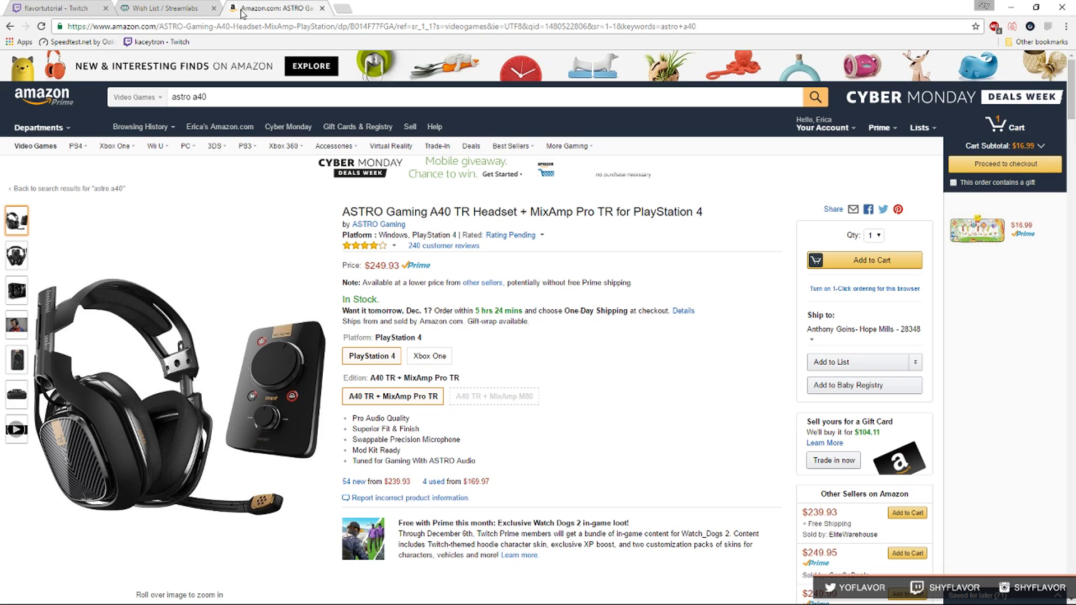
right_click(200, 23)
left_click(218, 64)
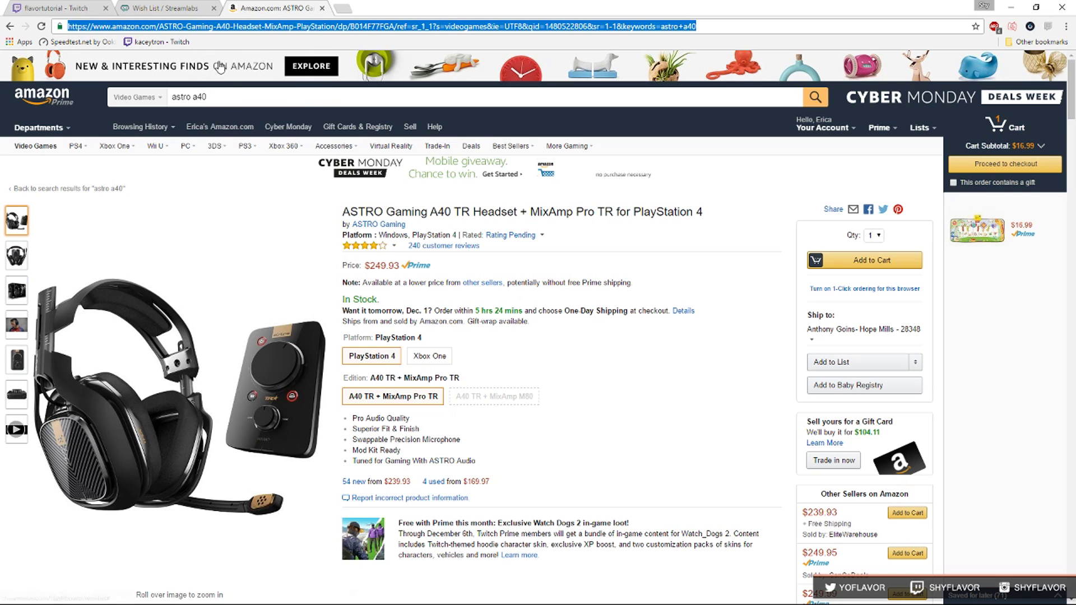
left_click(322, 8)
right_click(507, 196)
left_click(559, 261)
left_click(531, 231)
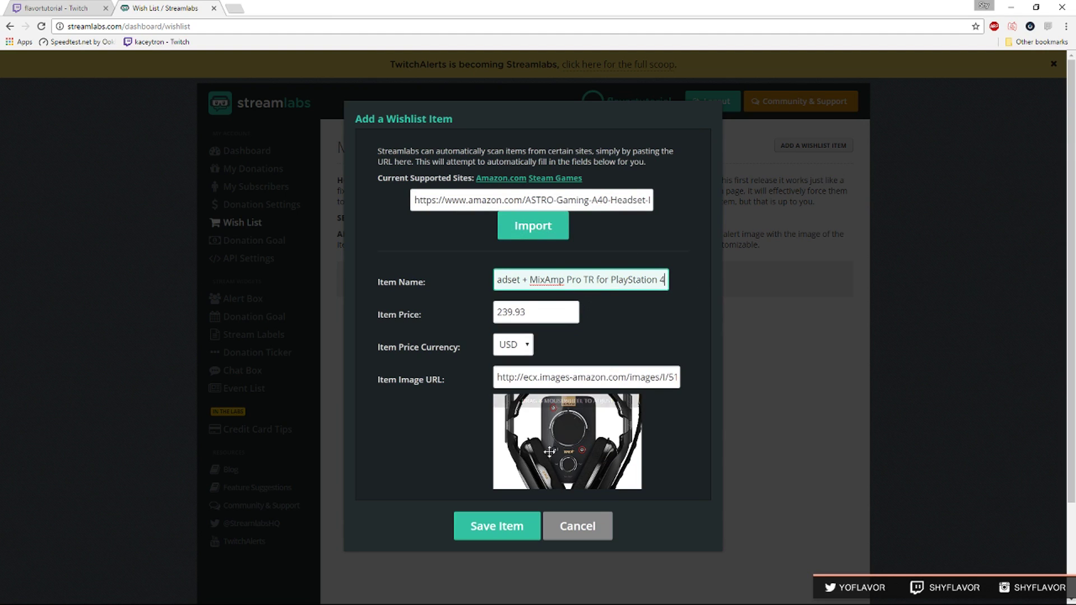
left_click(506, 526)
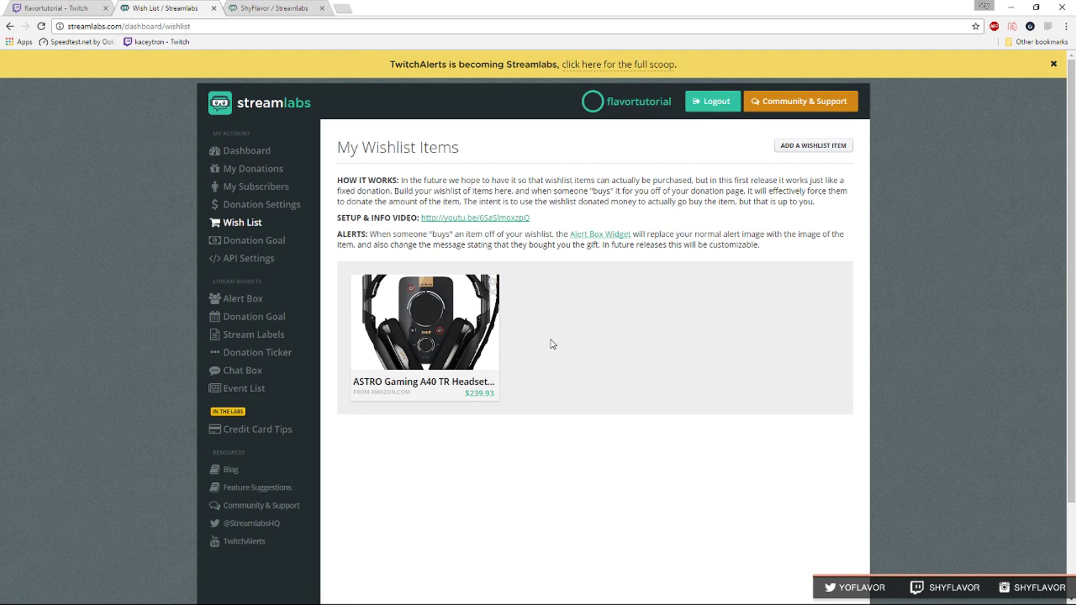
Preview the public wishlist gift form, then return to the Streamlabs dashboard tab.
left_click(286, 7)
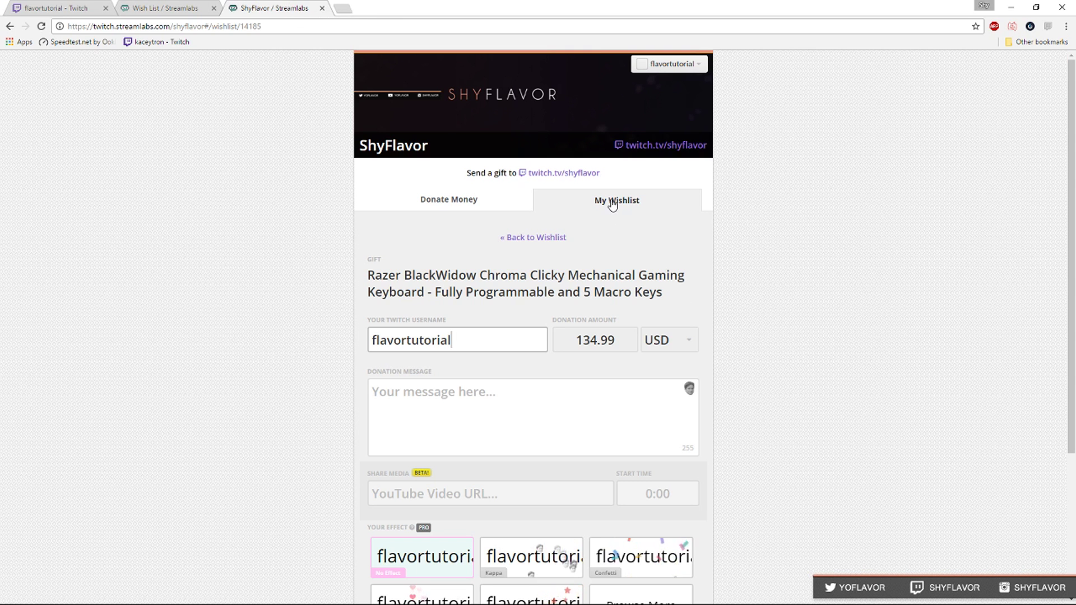
scroll(463, 231, "down", 1)
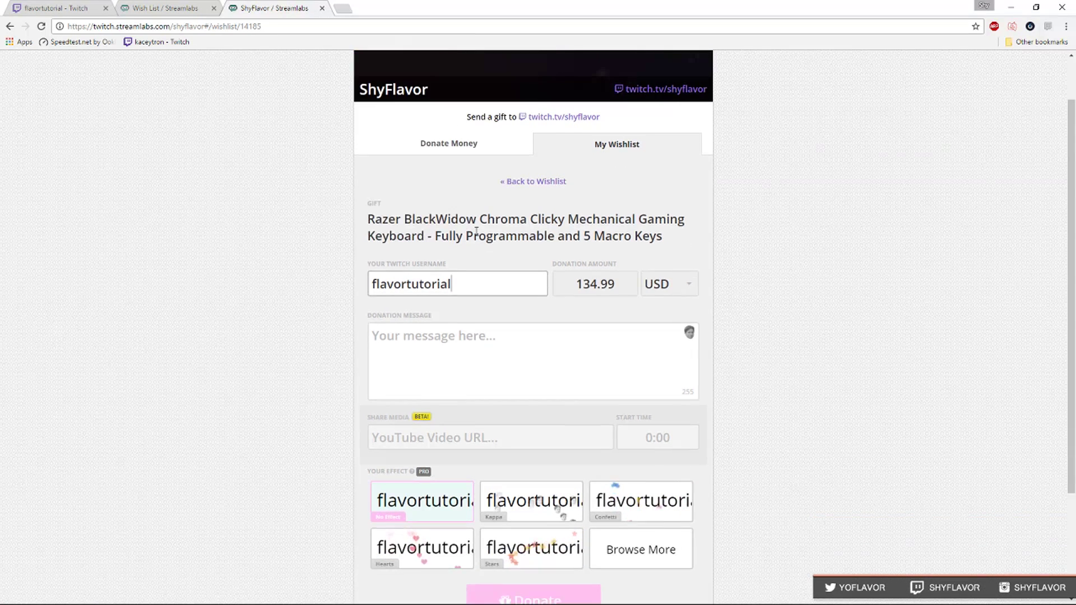
key("ctrl+shift+Tab")
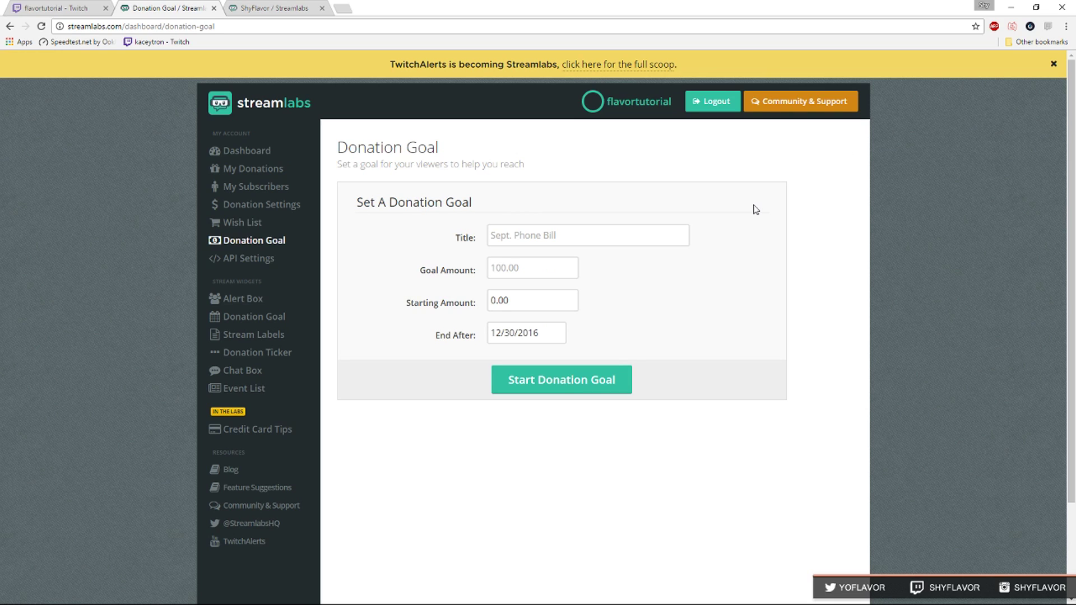
Start a donation goal titled 'MLG Vegas!' with a $500 target and 0.00 starting amount.
left_click(613, 234)
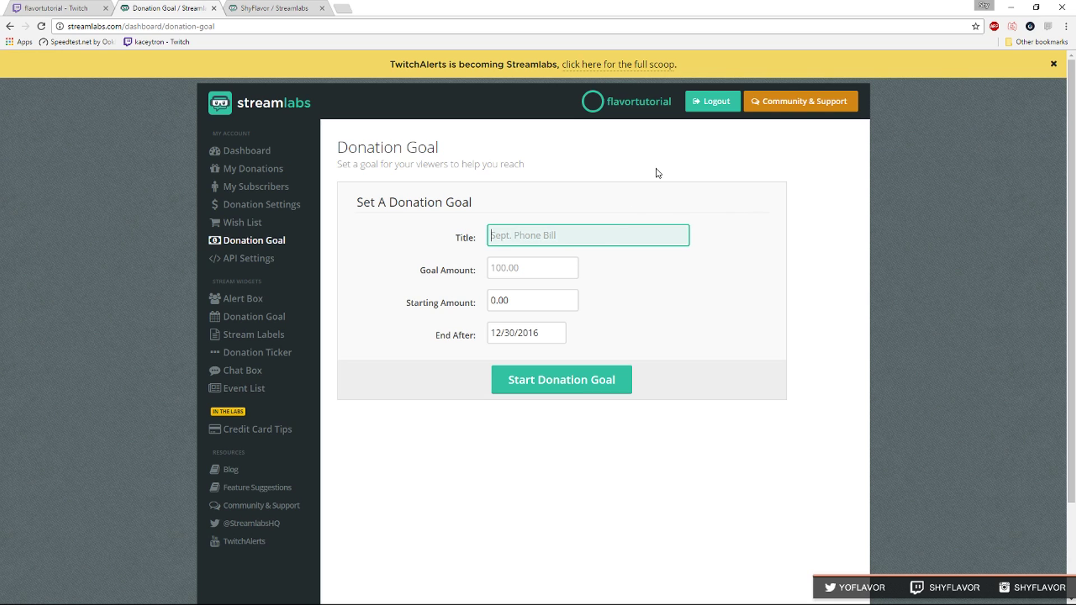
type("M")
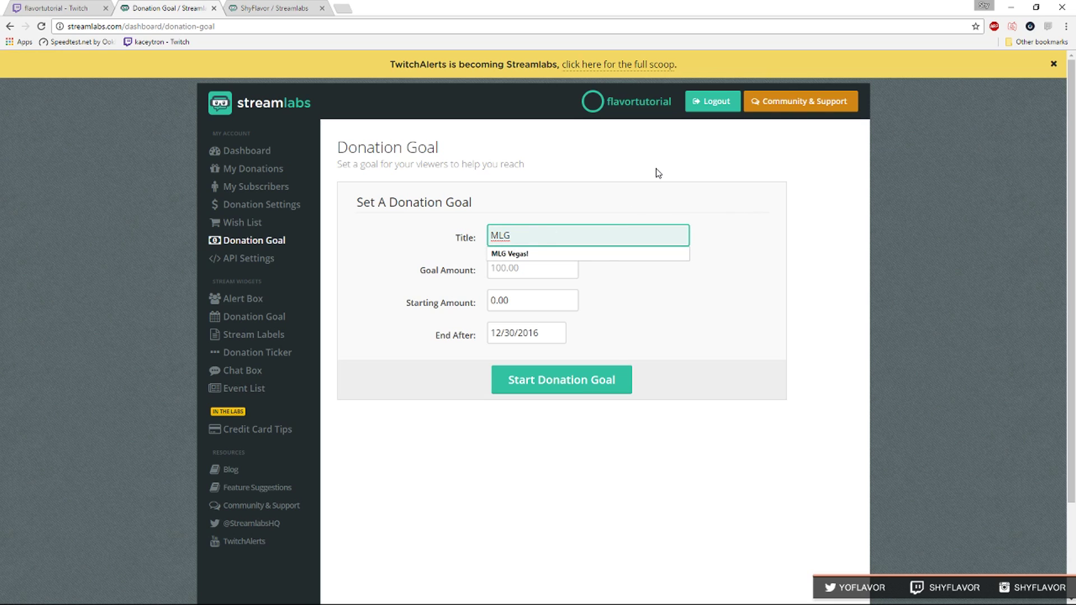
type("LG")
left_click(604, 255)
left_click(528, 267)
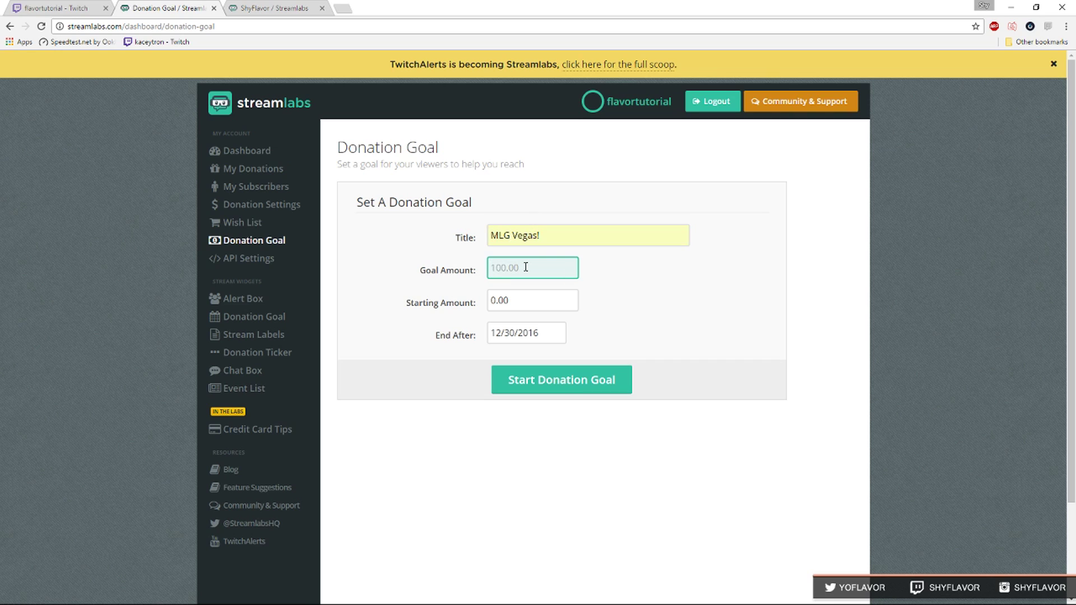
type("500")
key("Tab")
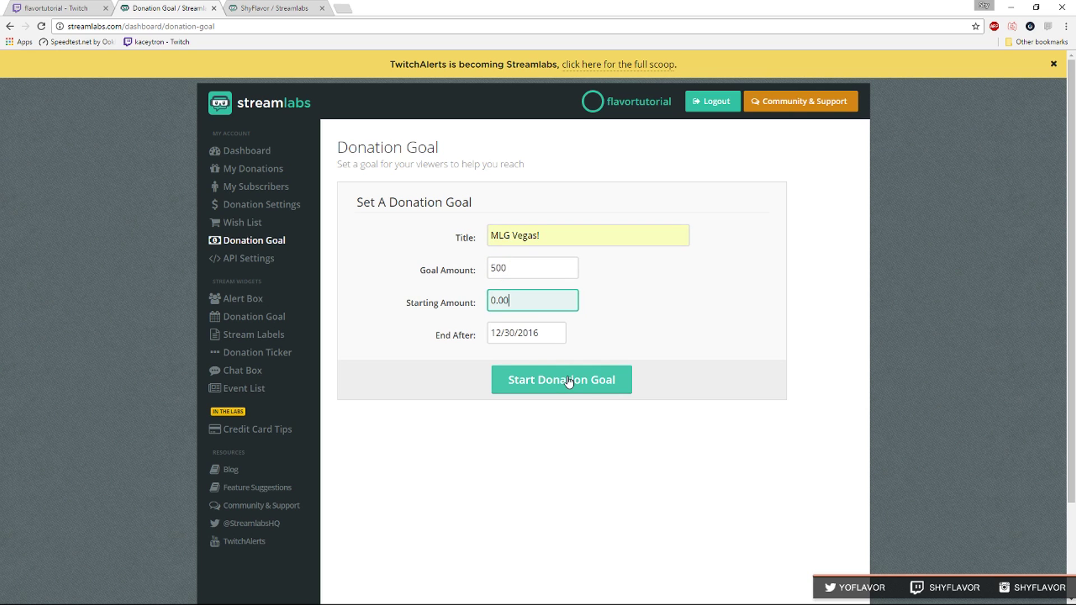
left_click(571, 384)
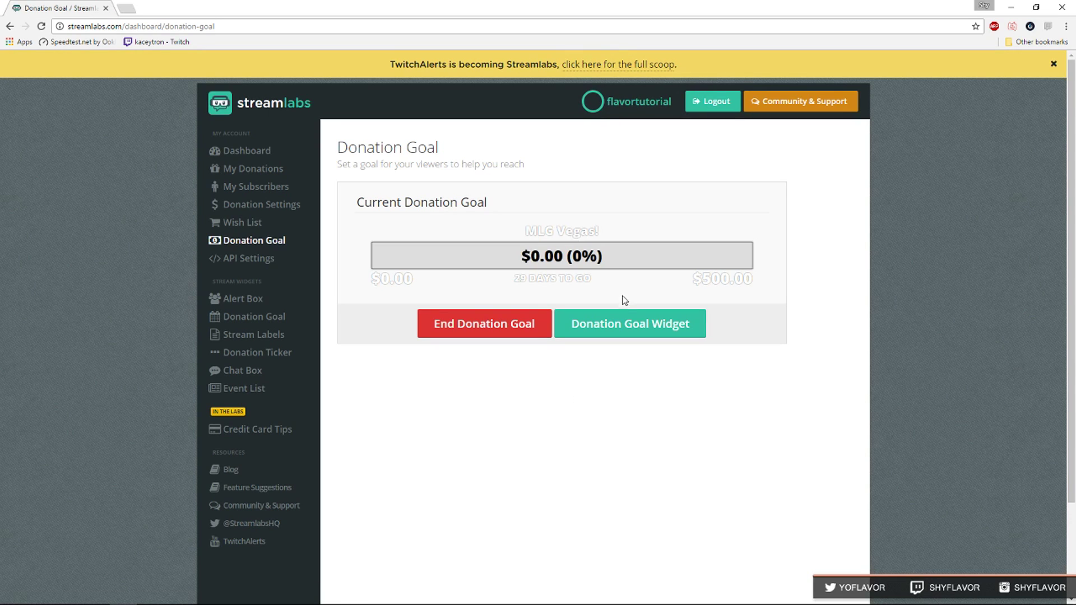
Give the donation goal widget the Condensed layout, text colour #804040 and bar text #912c2c.
left_click(631, 325)
scroll(561, 343, "down", 3)
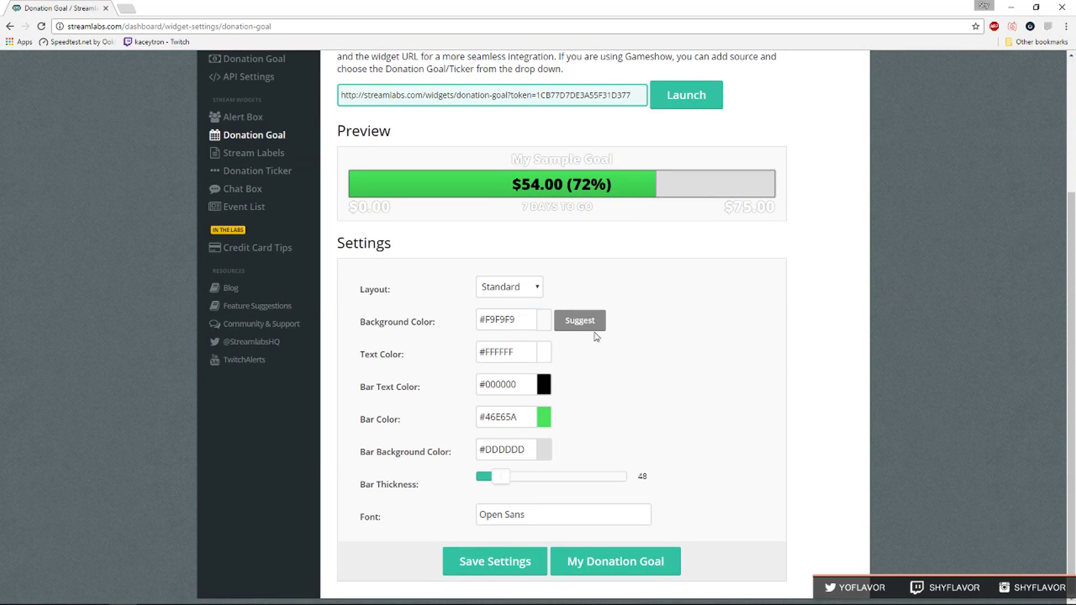
left_click(535, 291)
left_click(529, 317)
left_click(547, 352)
left_click(567, 395)
left_click(633, 440)
left_click(544, 385)
left_click(563, 431)
left_click(578, 423)
Set the widget bar colour to near-black #0d0f0d and save the widget settings.
left_click(685, 463)
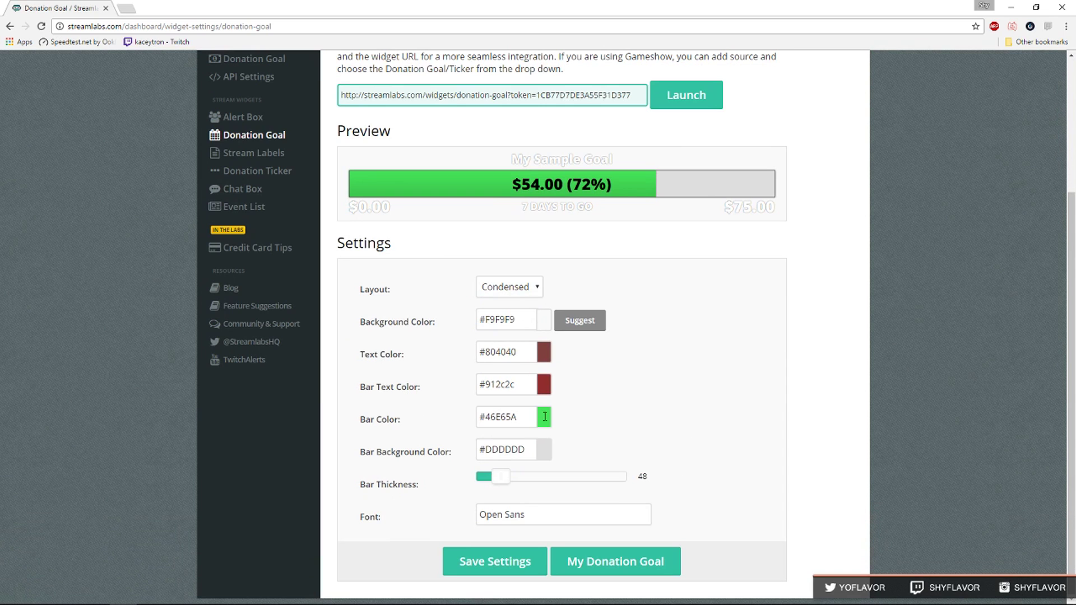
left_click(544, 417)
left_click(547, 485)
right_click(547, 485)
left_click(499, 569)
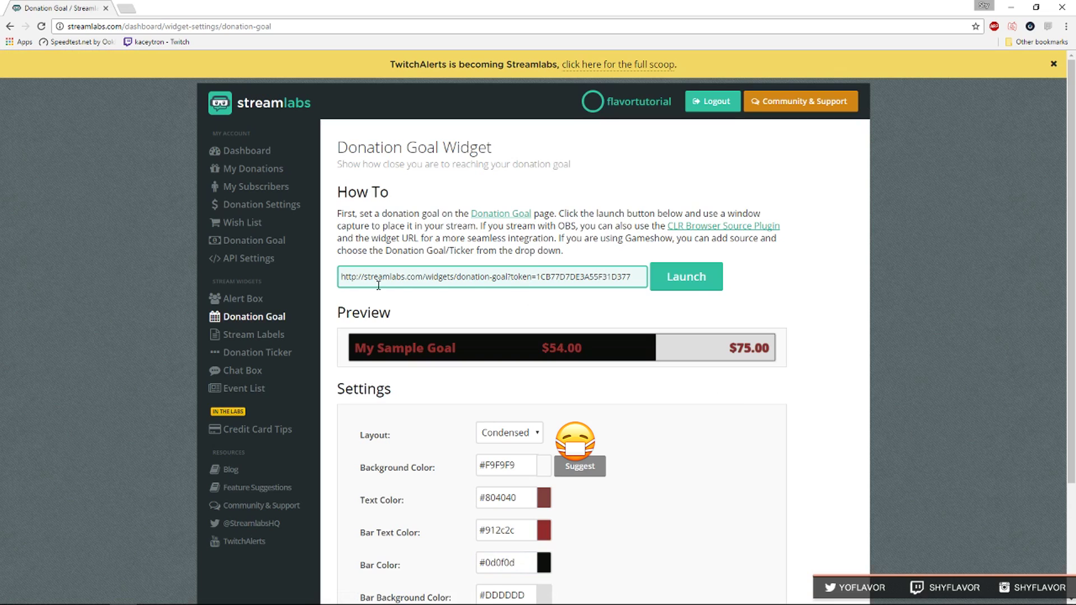
Copy the donation goal widget URL.
left_click_drag(339, 278, 636, 280)
right_click(634, 280)
left_click(638, 300)
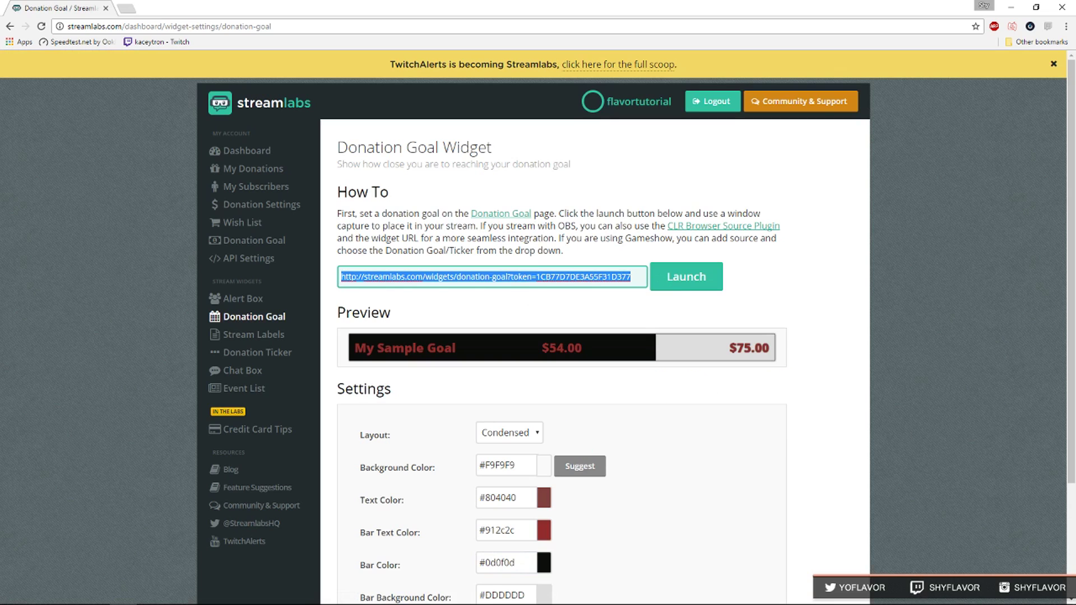
Add an OBS browser source named 'Donation Goal' pointing to the copied widget URL.
key("alt+Tab")
left_click_drag(638, 110, 502, 112)
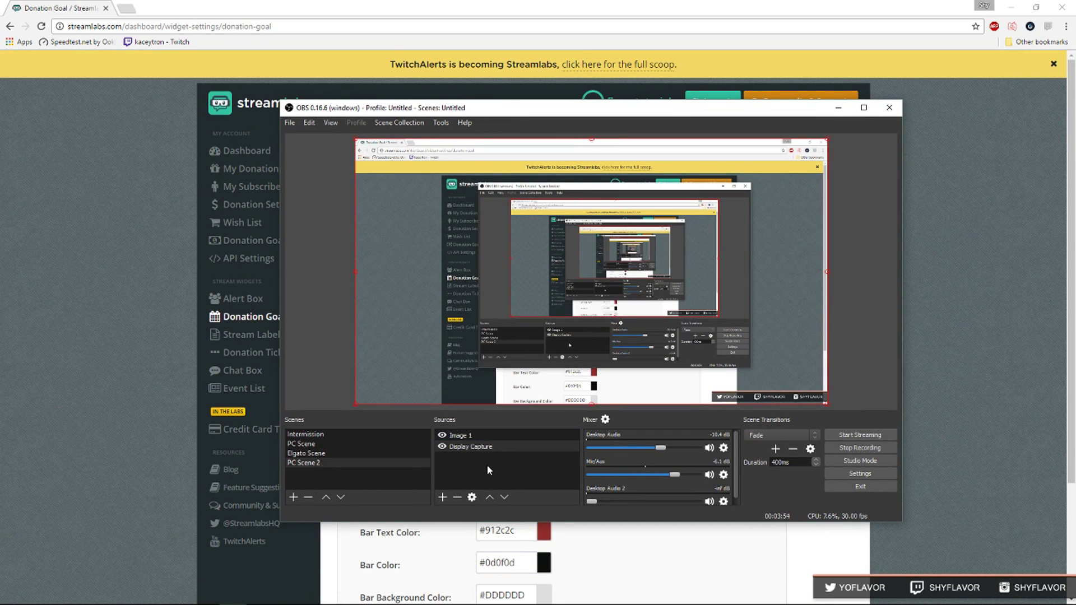
left_click(442, 496)
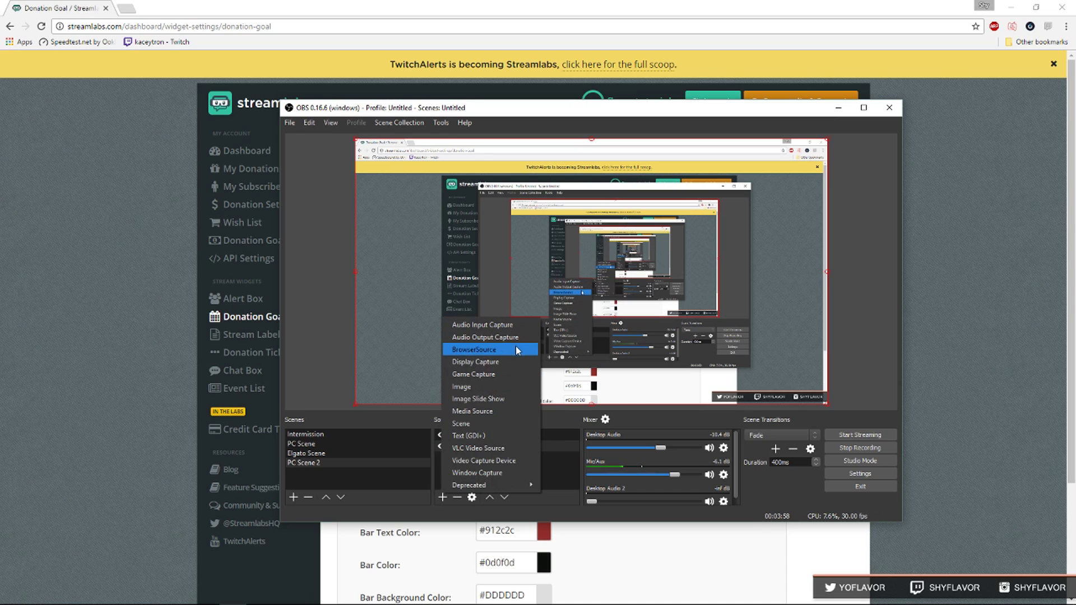
left_click(516, 349)
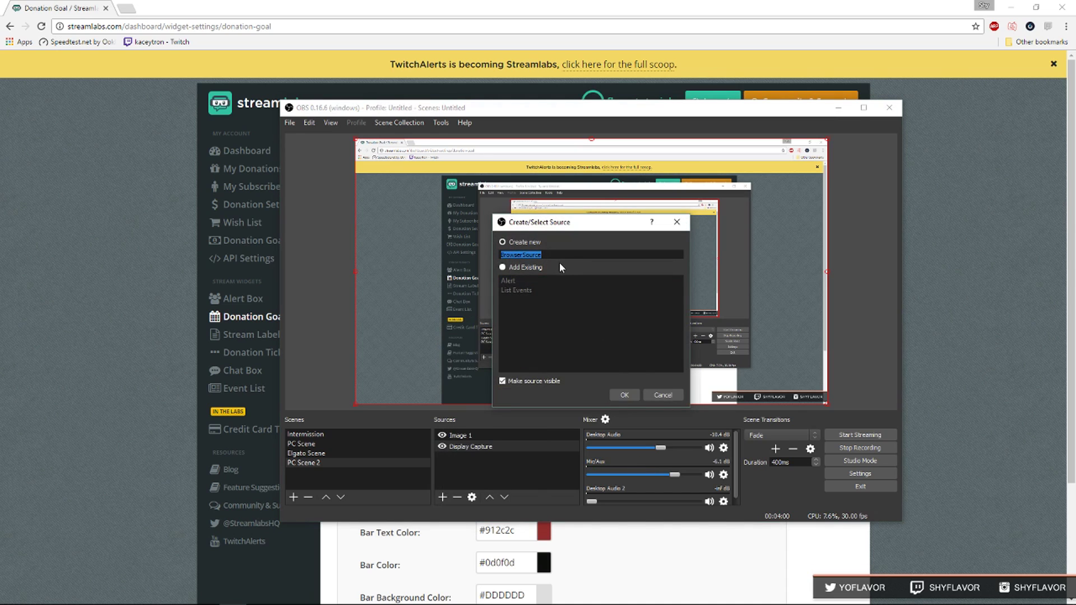
type("Donation Goal")
key("Return")
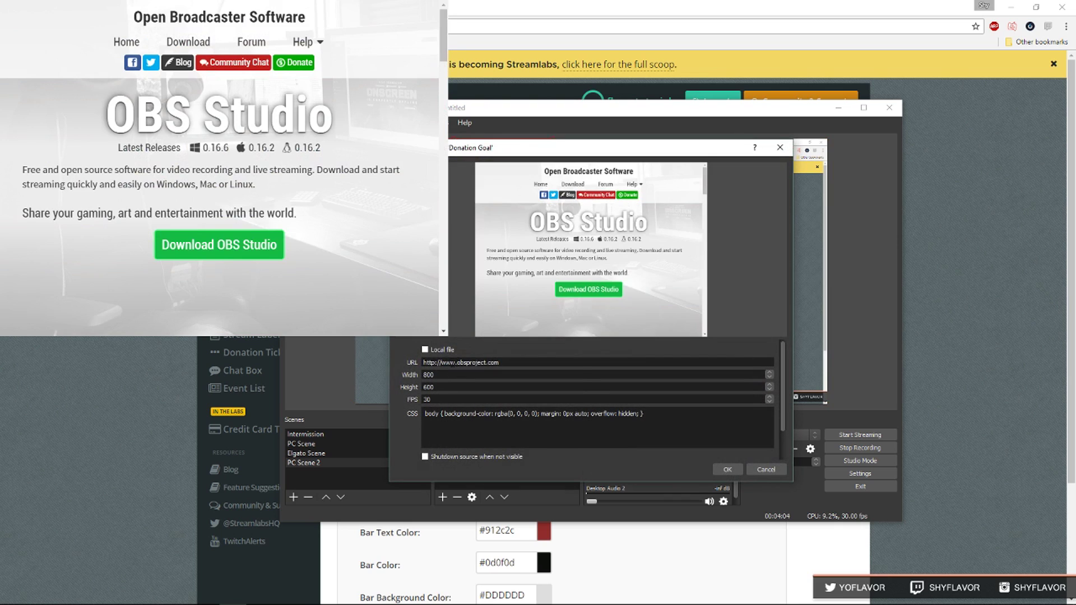
left_click_drag(422, 362, 516, 365)
right_click(460, 363)
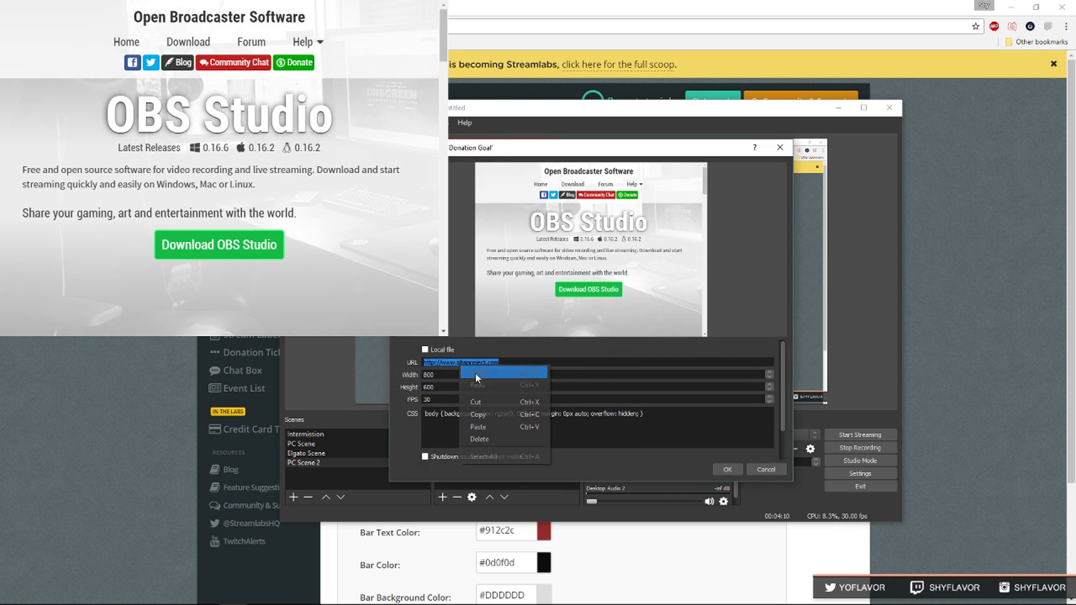
left_click(486, 425)
left_click(727, 469)
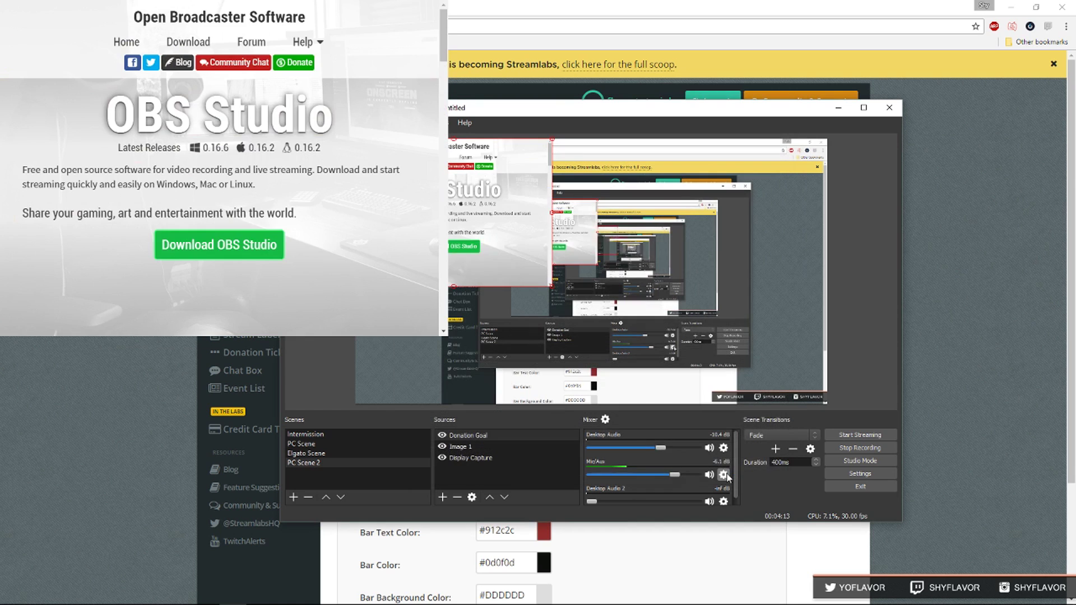
Move and resize the Donation Goal bar into position on the OBS canvas.
left_click_drag(436, 154, 516, 266)
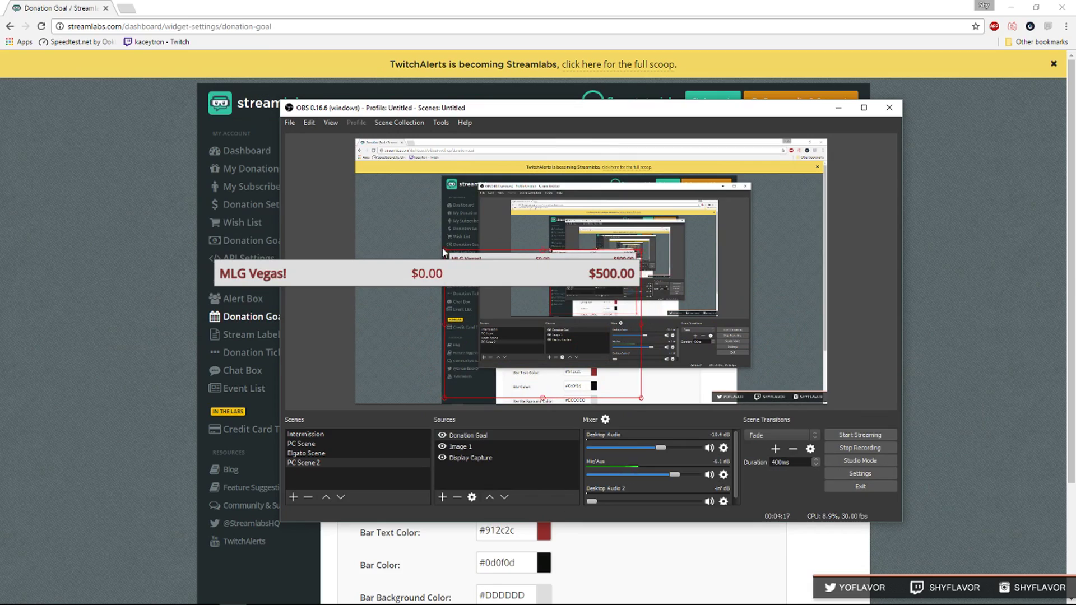
left_click_drag(443, 250, 461, 264)
left_click(468, 434)
key("alt+Tab")
scroll(681, 457, "down", 3)
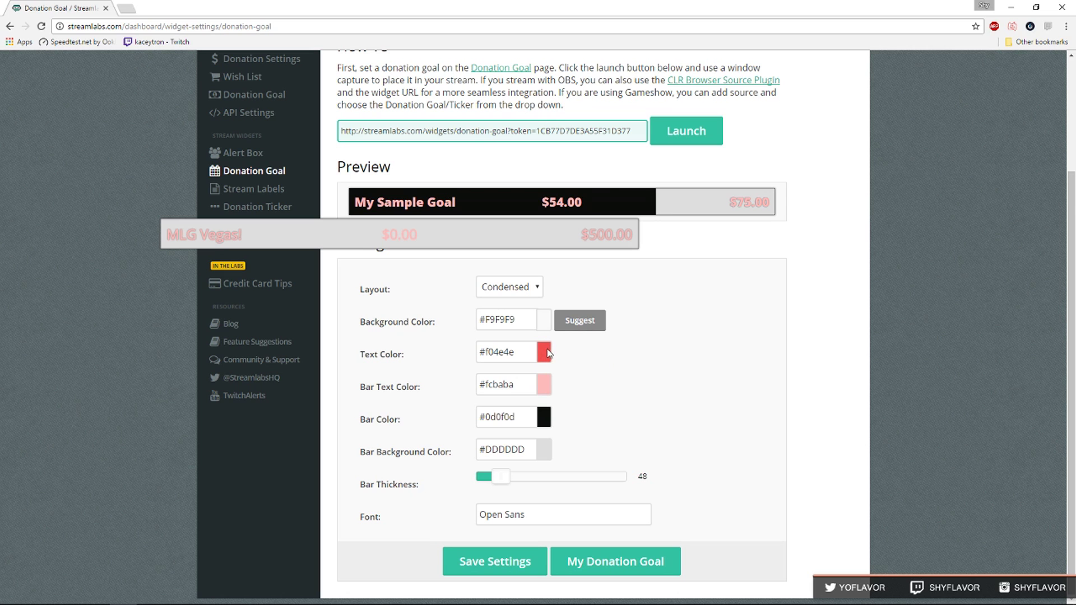
Open the Alert Box page and bring up the follow alert settings.
left_click(544, 351)
scroll(604, 393, "up", 3)
left_click(242, 267)
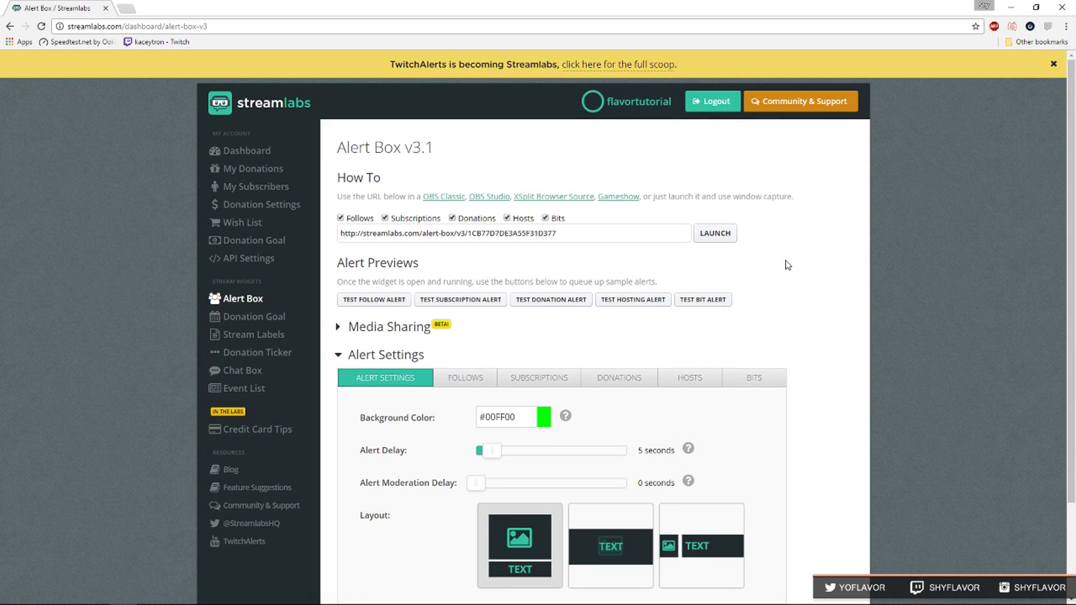
scroll(453, 403, "down", 1)
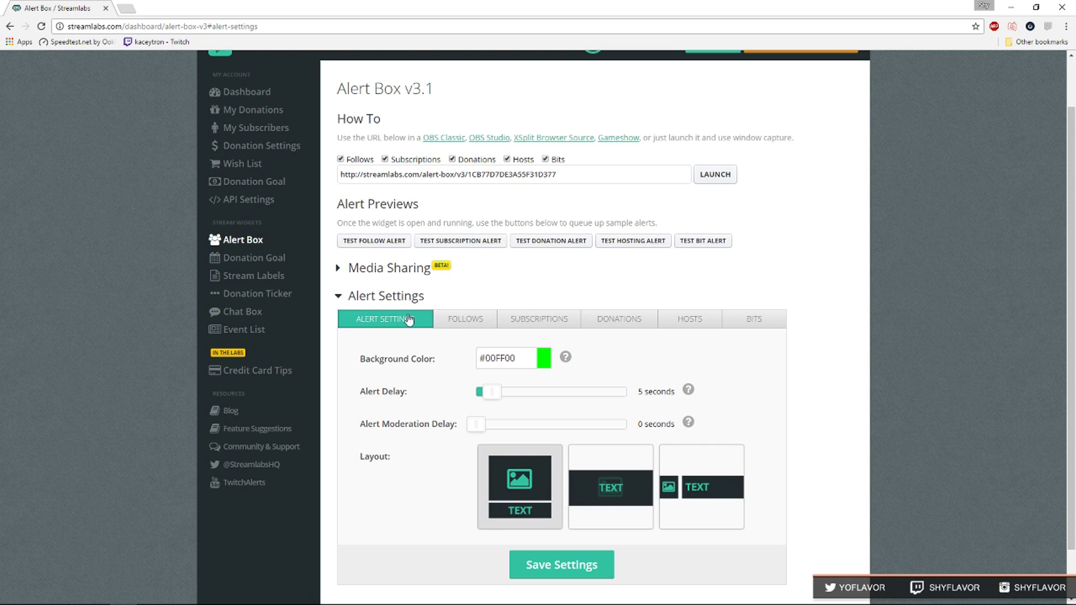
left_click(464, 320)
scroll(580, 253, "down", 1)
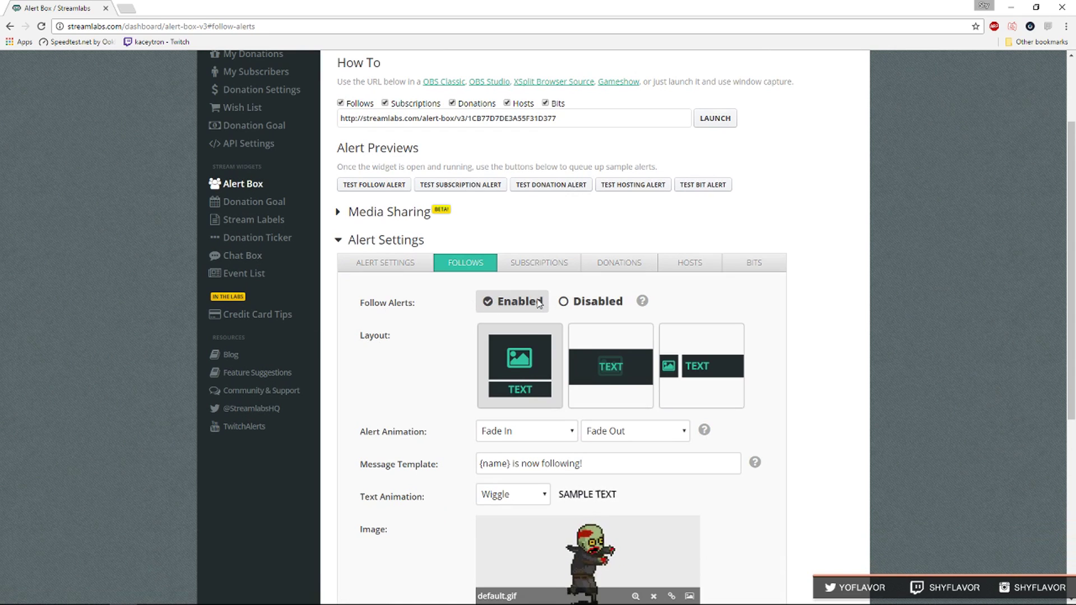
scroll(526, 319, "down", 3)
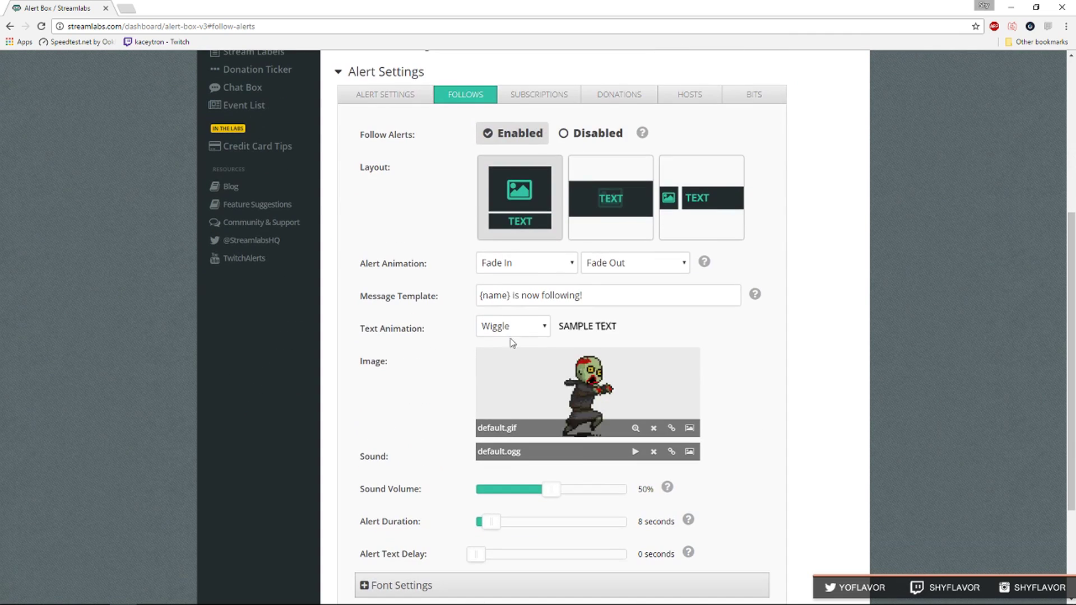
Replace 'is now following!' with 'is a rockstar!' in the follow message template.
left_click(555, 295)
mouse_move(583, 296)
left_mouse_down()
mouse_move(482, 295)
mouse_move(582, 295)
left_mouse_up()
left_click(513, 296)
key("BackSpace")
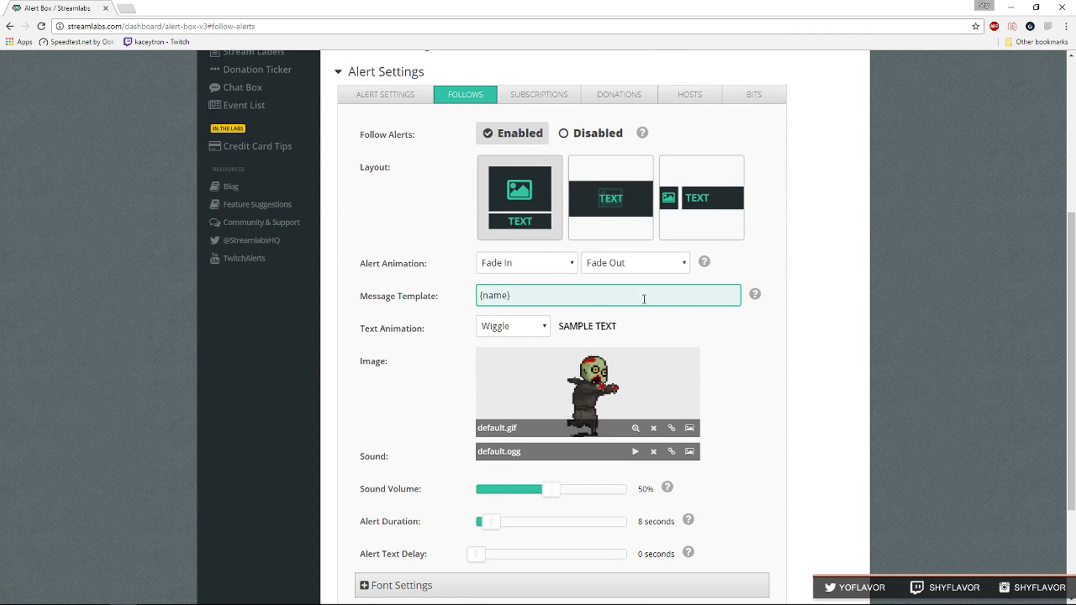
type("is a rocks")
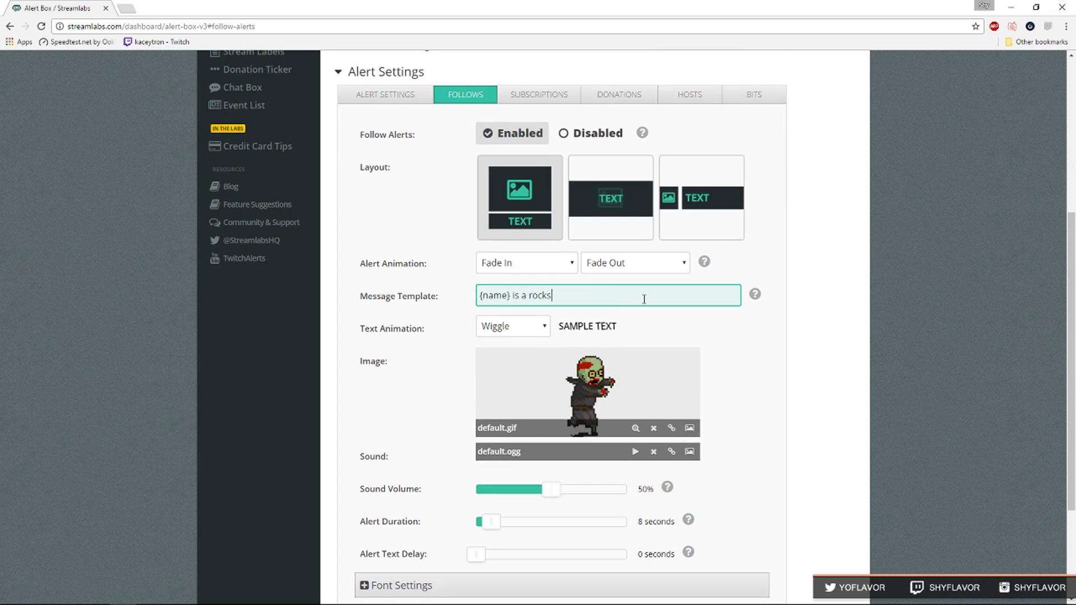
type("tar!")
Set the follow alert text animation to Bounce.
scroll(343, 214, "up", 2)
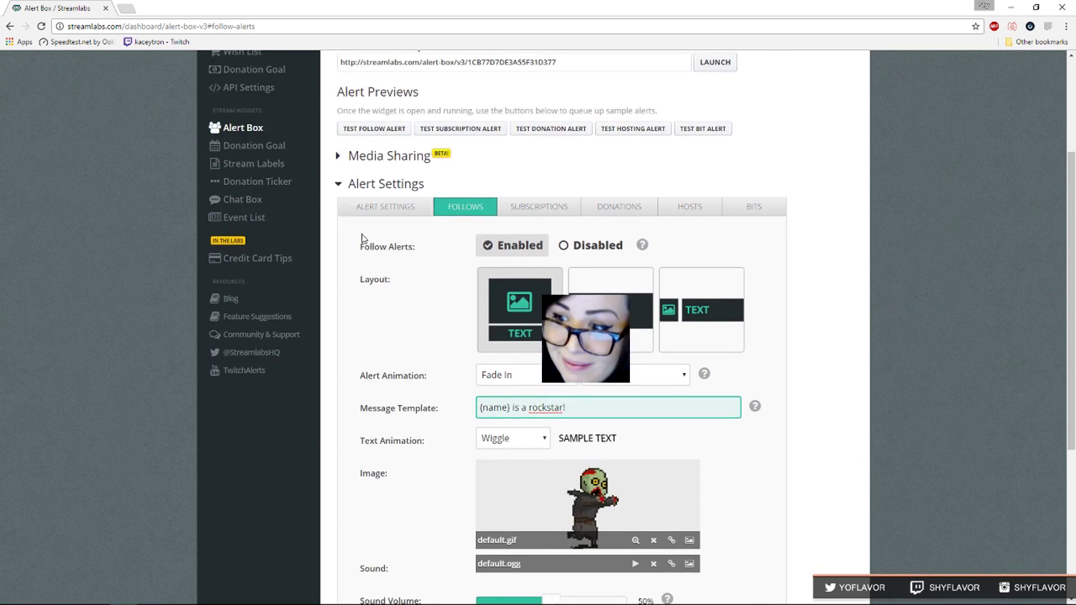
scroll(396, 267, "down", 3)
left_click(523, 274)
left_click(518, 299)
Set the follow alert image to the puzkx2m.gif bunny from the stock gallery.
left_click(689, 372)
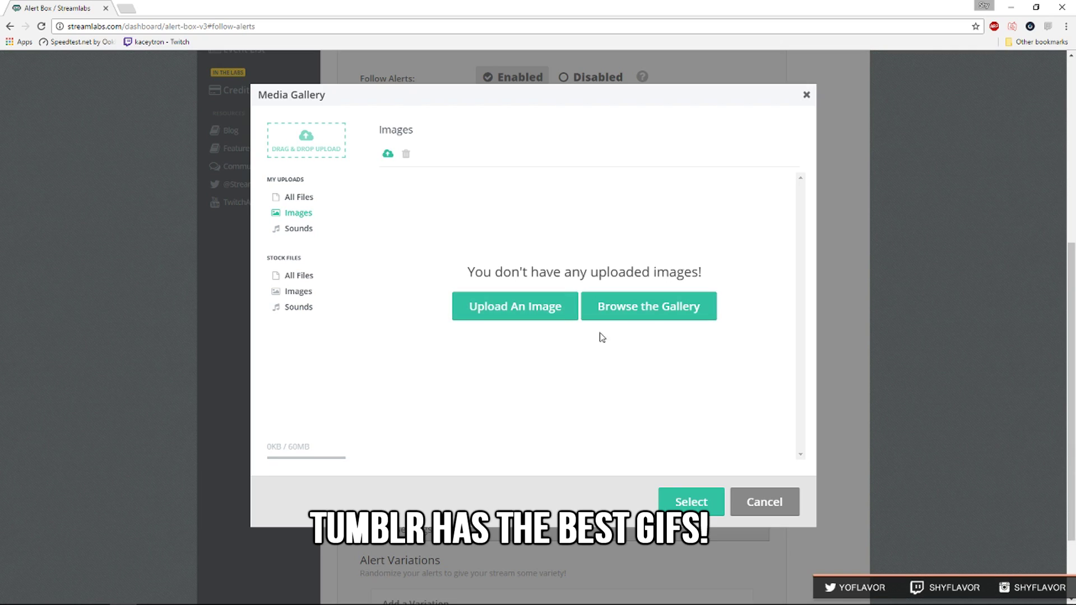
left_click(616, 306)
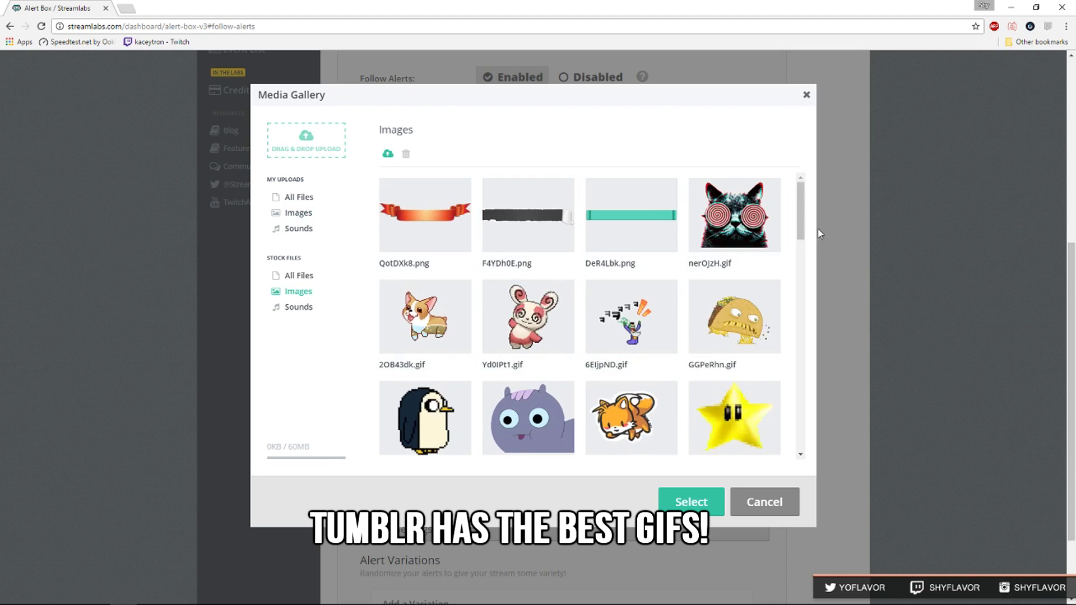
scroll(809, 263, "down", 5)
scroll(808, 265, "down", 2)
left_click(566, 233)
left_click(690, 502)
Preview gallery sounds and choose All Right! as the follow alert sound.
scroll(851, 420, "down", 1)
left_click(636, 339)
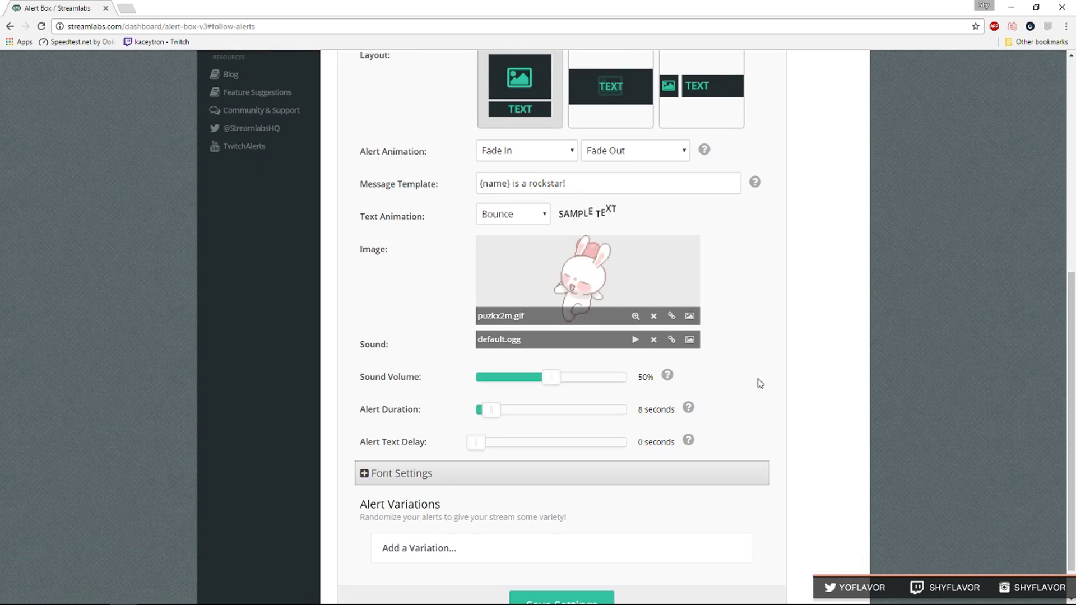
left_click(689, 339)
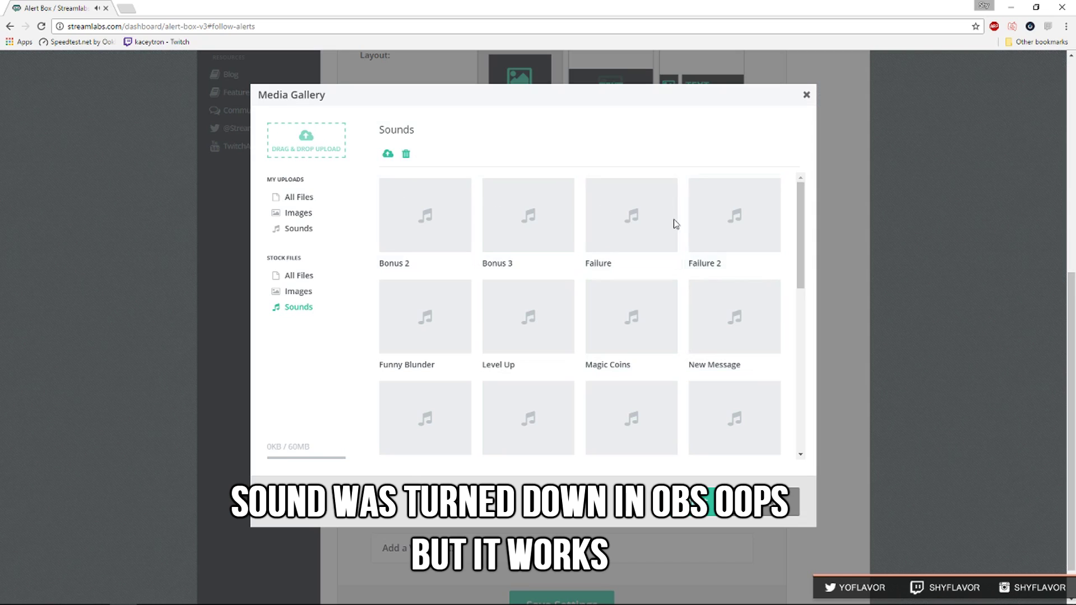
left_click(768, 233)
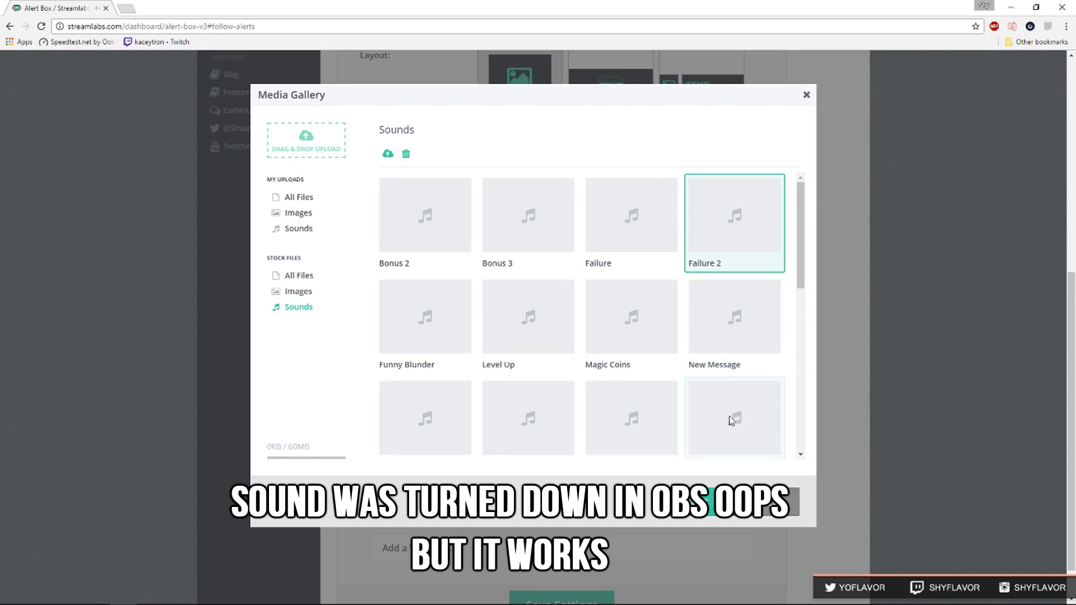
left_click_drag(798, 241, 795, 388)
left_click(731, 294)
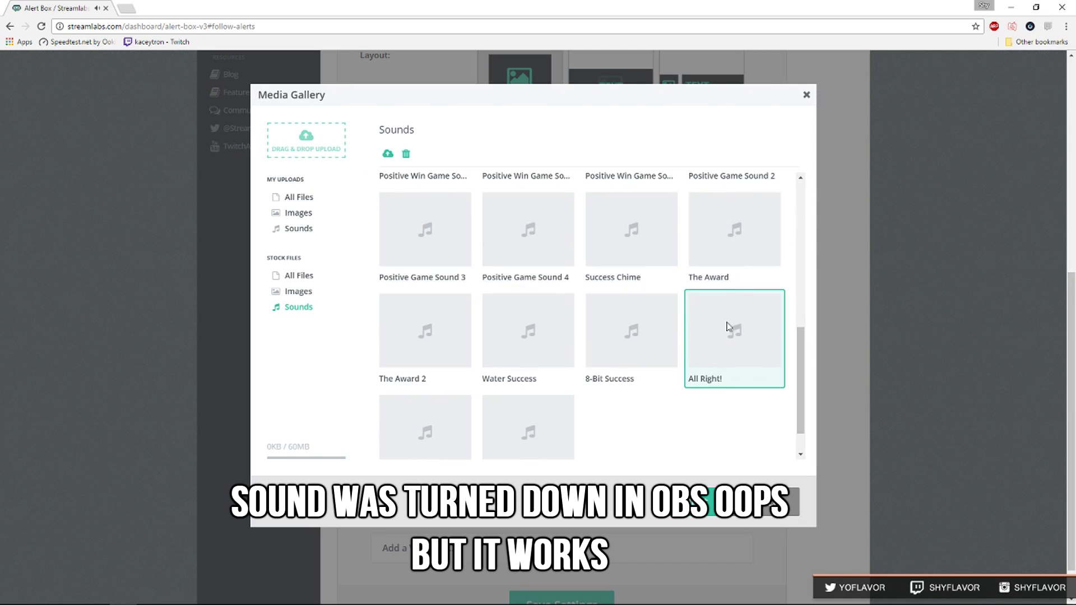
left_click(608, 353)
left_click(725, 370)
left_click(689, 502)
scroll(737, 399, "down", 1)
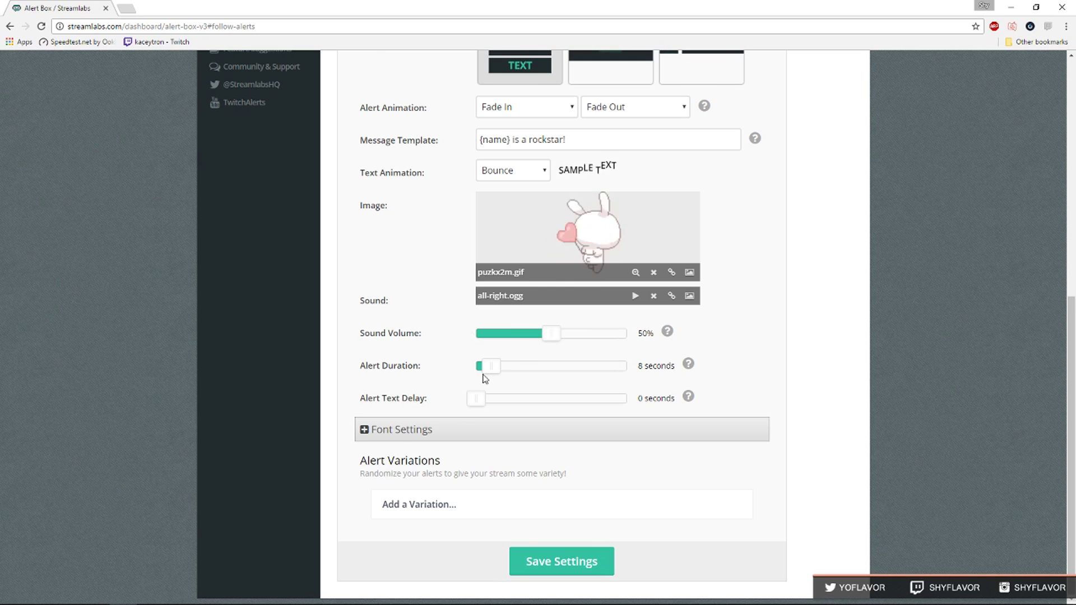
Expand Font Settings and save the follow alert settings.
left_click(395, 430)
scroll(385, 385, "down", 3)
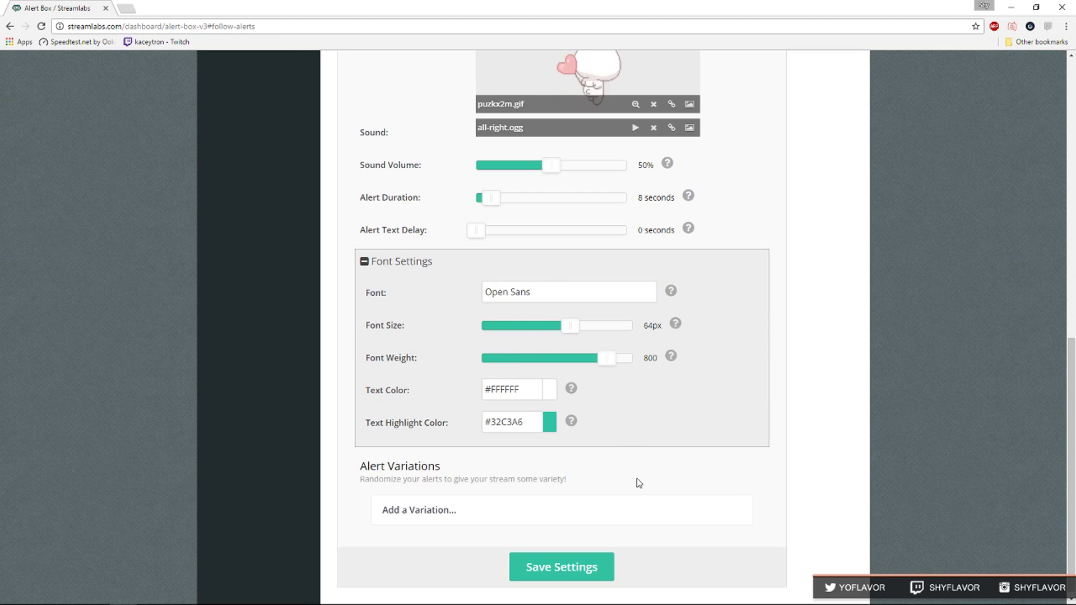
left_click(602, 557)
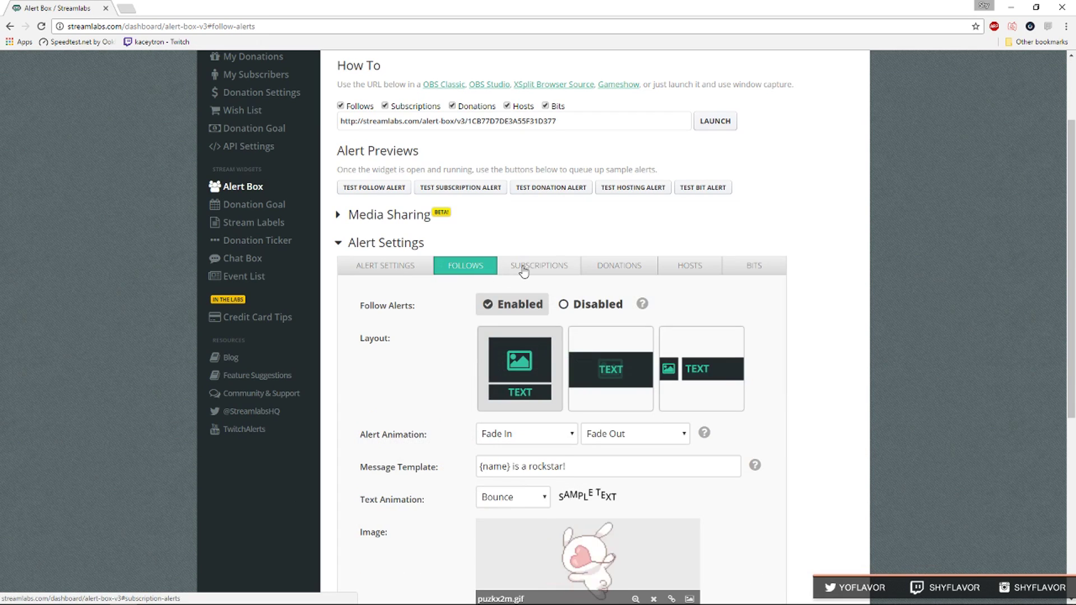
Review the subscription, donation and hosting alert tabs, then copy the Alert Box widget URL.
left_click(523, 269)
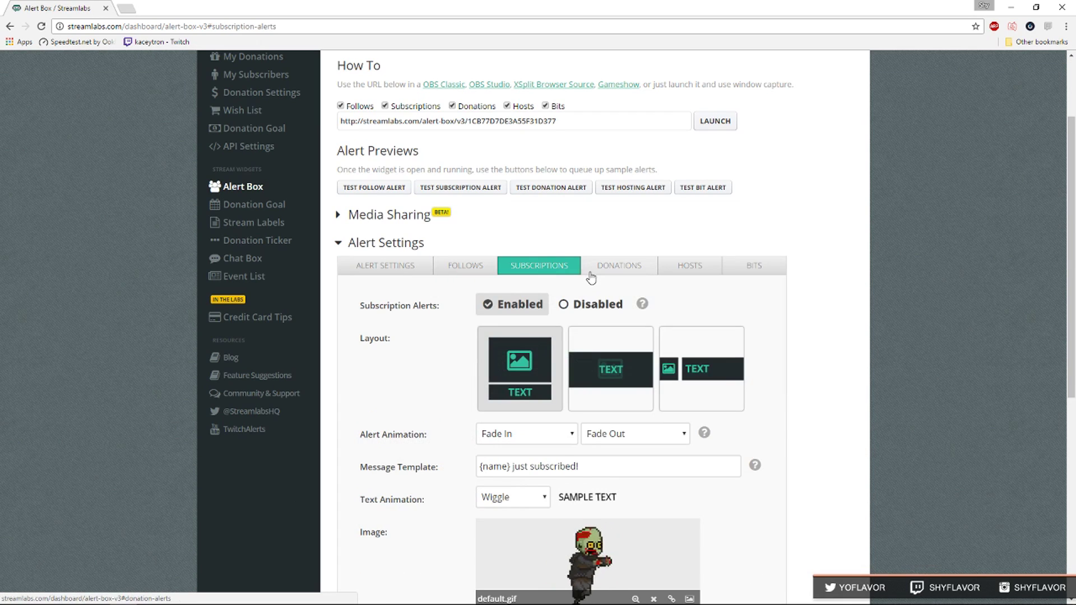
left_click(592, 275)
left_click(689, 276)
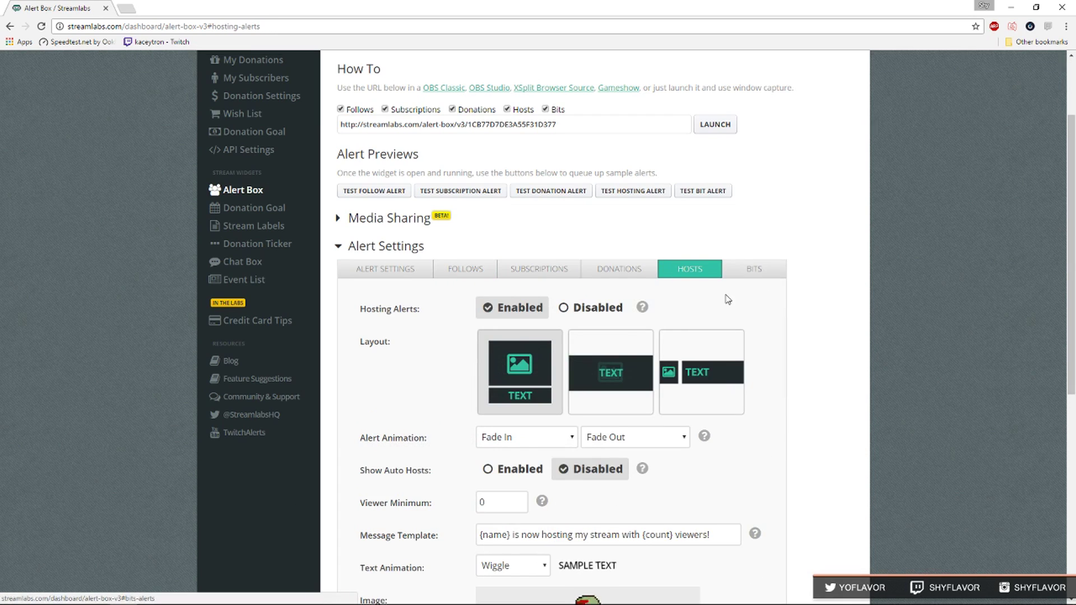
scroll(727, 299, "up", 2)
left_click(619, 378)
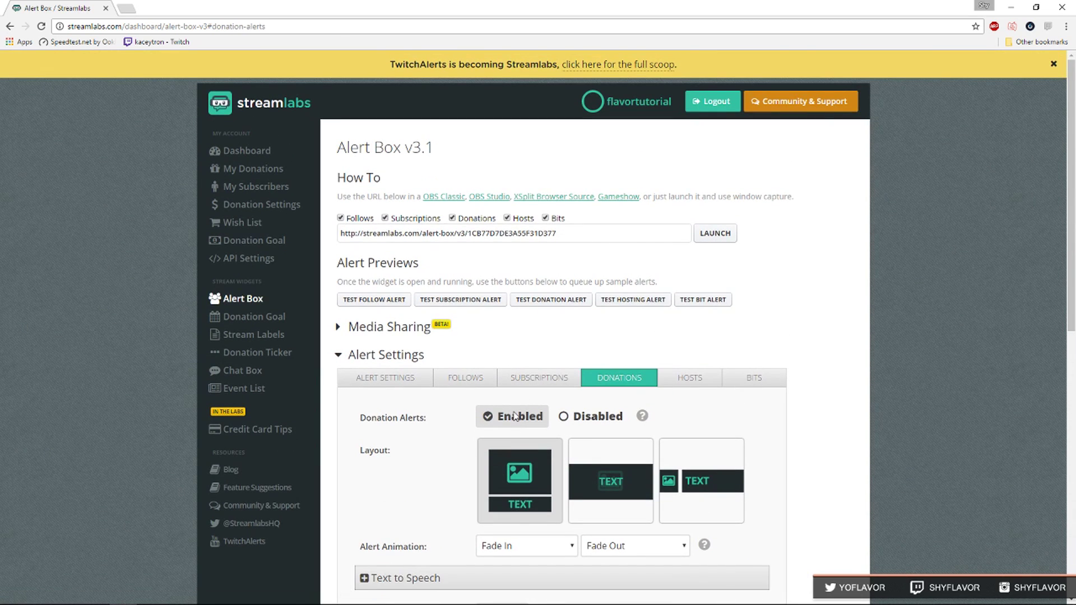
left_click(583, 234)
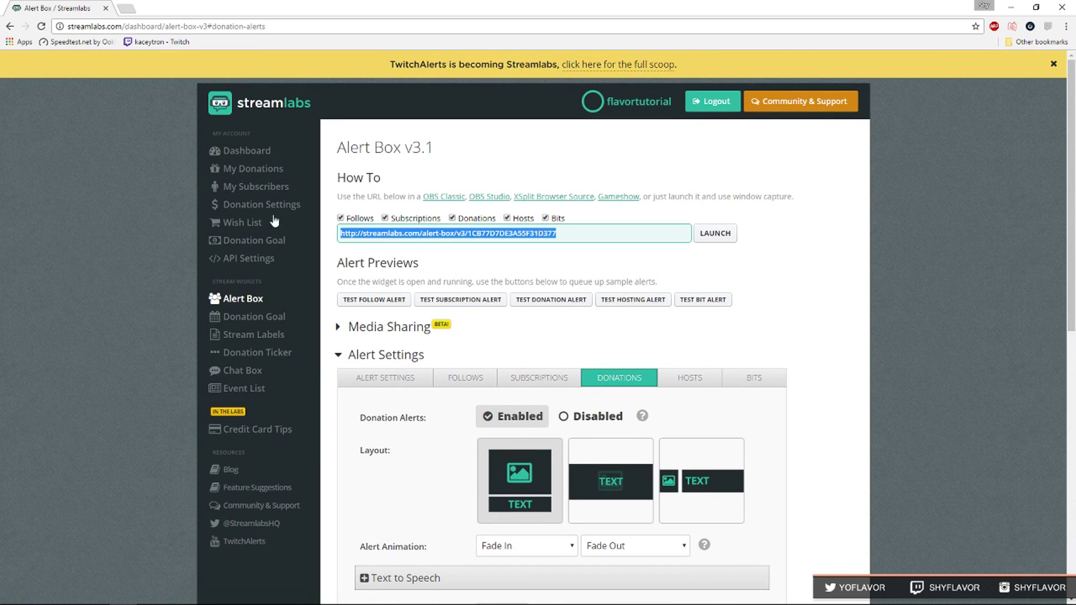
right_click(401, 231)
left_click(422, 238)
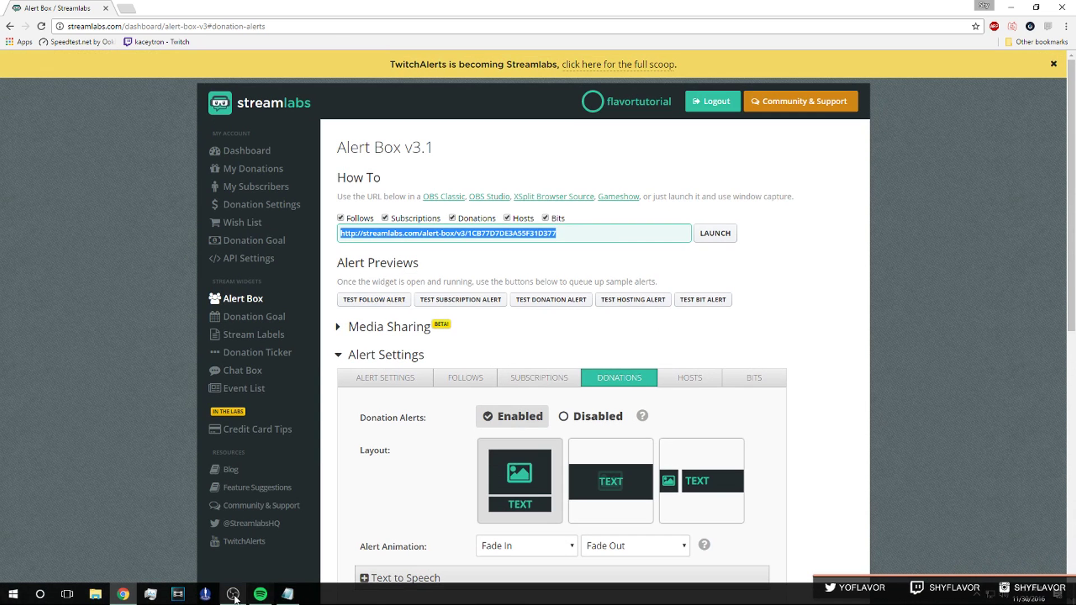
Bring OBS Studio forward and add a browser source named 'Alert'.
left_click(232, 600)
left_click_drag(583, 219, 493, 185)
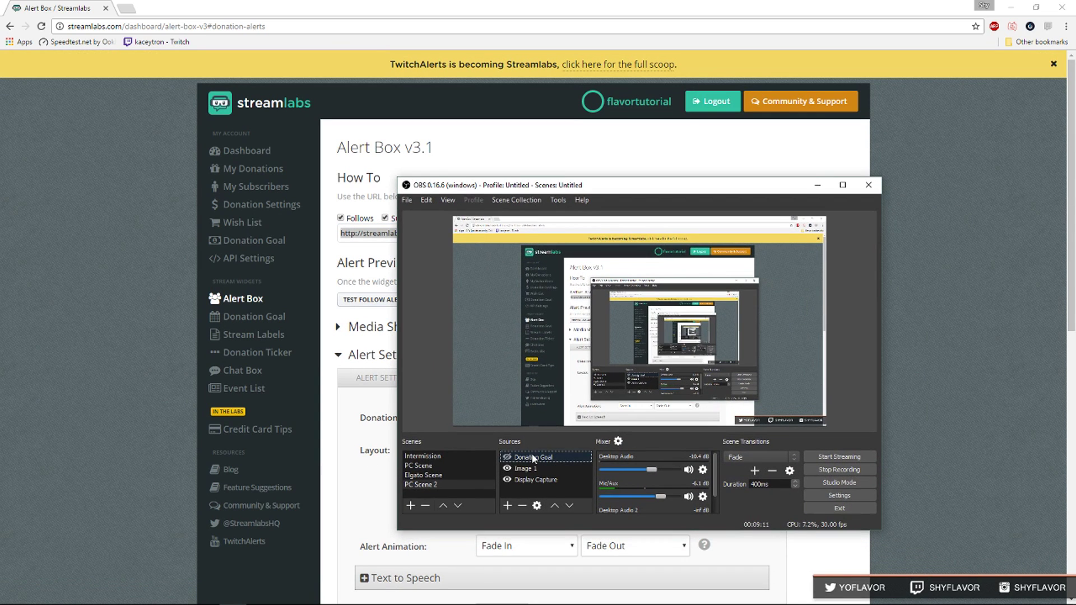
left_click(507, 505)
left_click(550, 367)
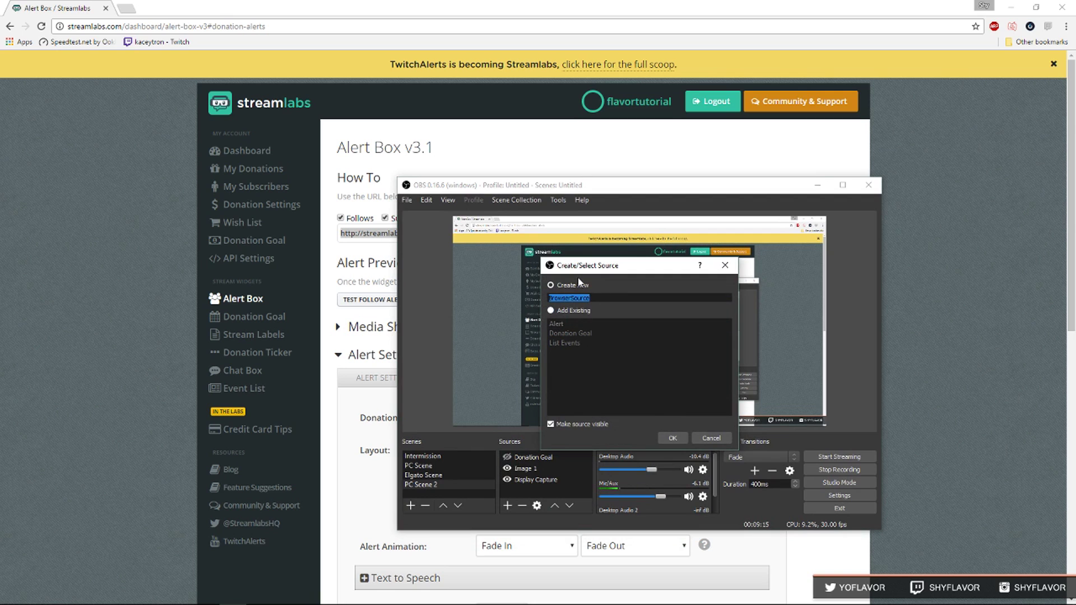
type("Alert")
left_click(673, 437)
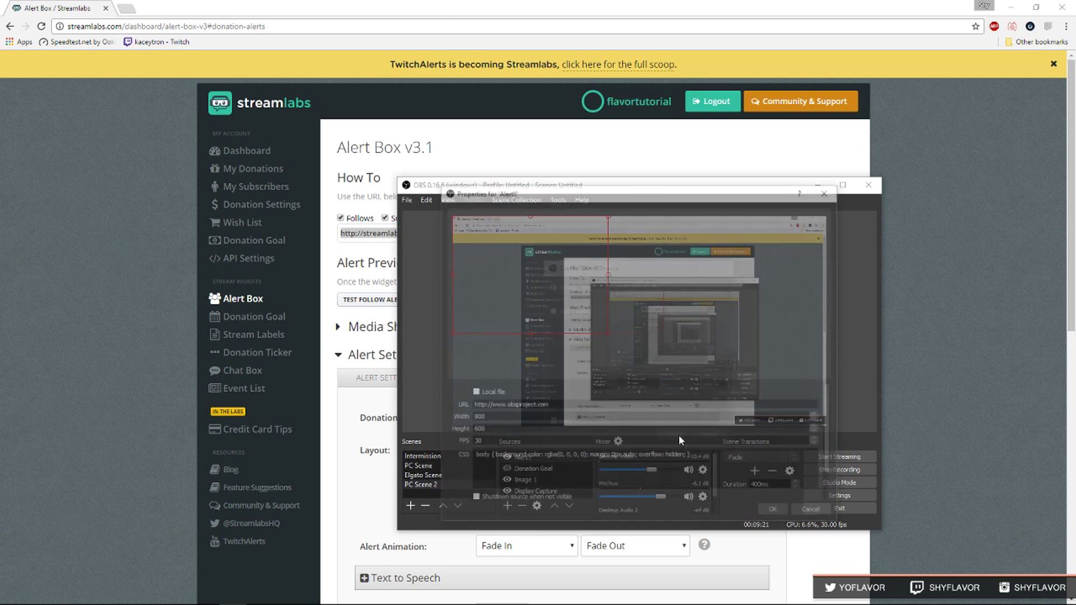
Paste the alert box URL into the Alert source and send a test alert.
key("ctrl+a")
right_click(519, 406)
left_click(558, 454)
left_click(775, 512)
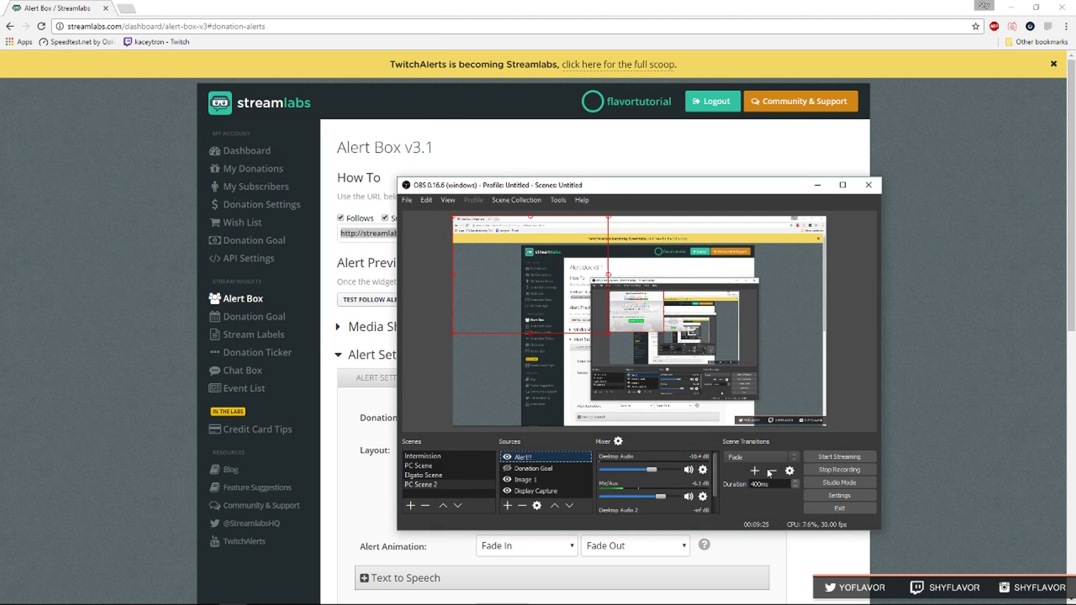
left_click_drag(624, 183, 757, 163)
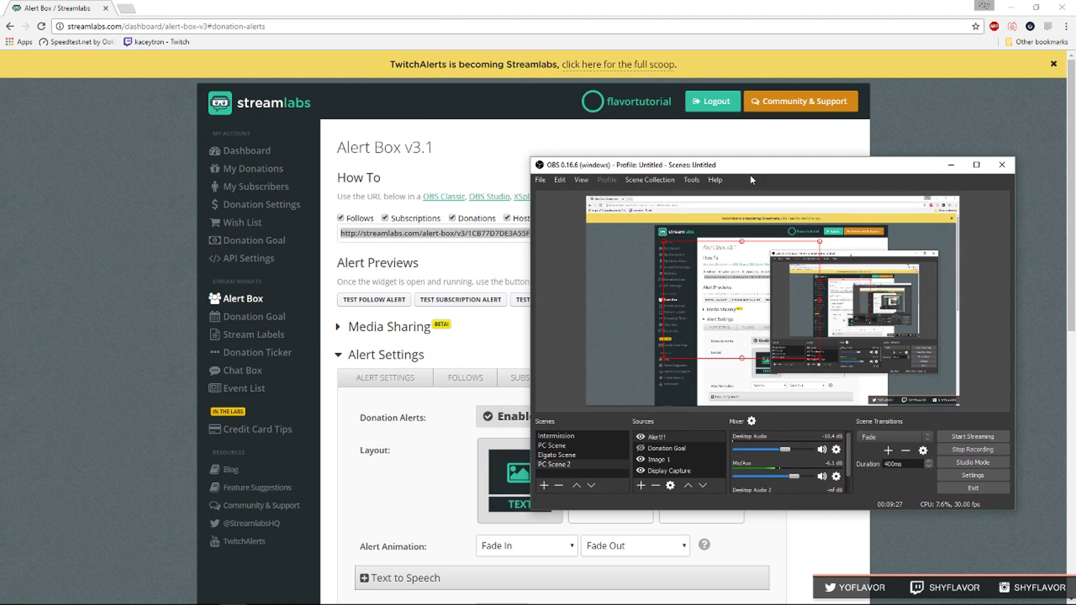
left_click(460, 300)
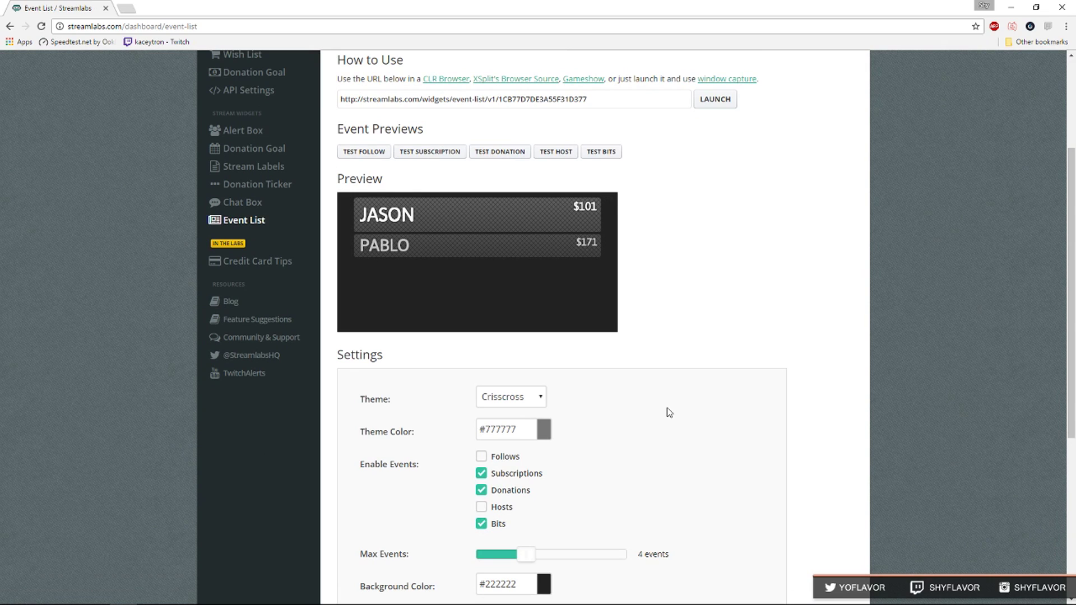
Switch the Event List theme to Hearts, then to Chevrons.
left_click(537, 398)
left_click(512, 481)
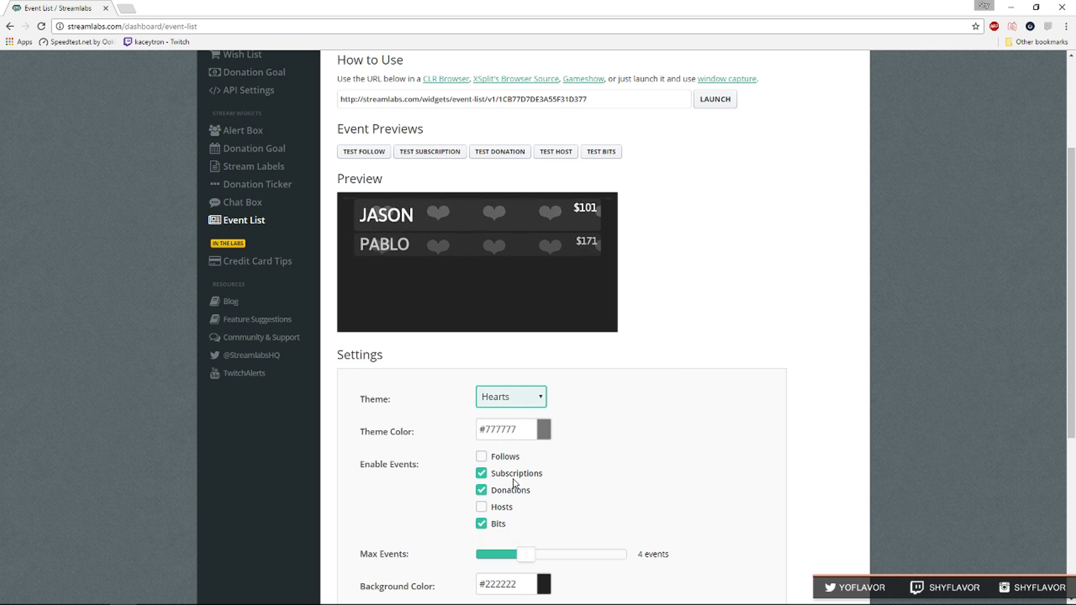
scroll(554, 449, "down", 2)
left_click(501, 287)
left_click(507, 315)
scroll(715, 448, "up", 5)
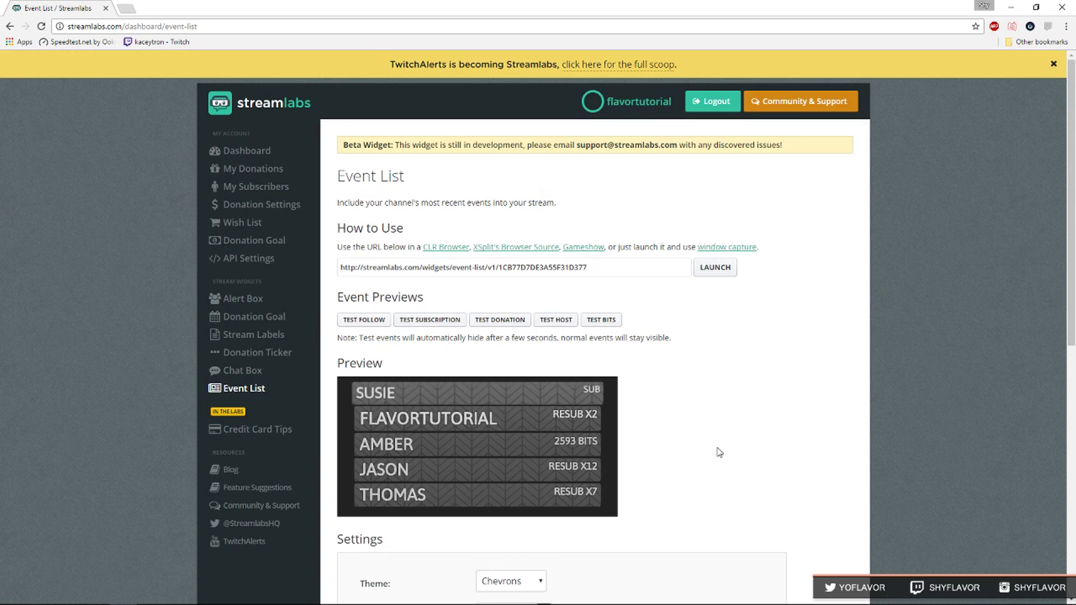
Copy the Event List widget URL and switch back to OBS Studio.
left_click(489, 273)
right_click(429, 267)
left_click(491, 275)
key("alt+Tab")
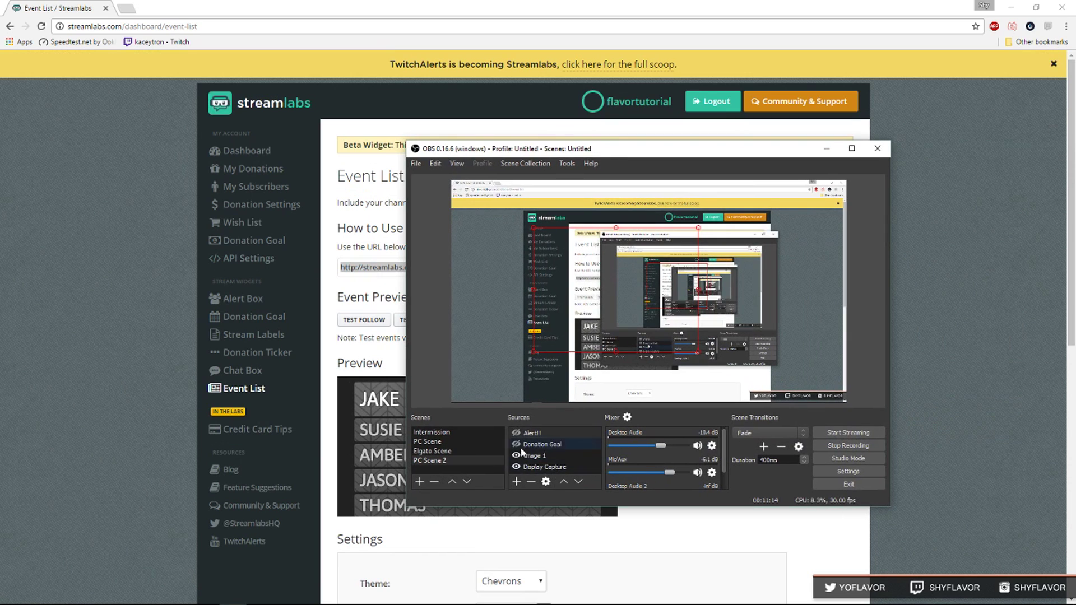
Add a browser source named 'Event List!' and confirm its URL properties.
left_click(515, 481)
left_click(544, 337)
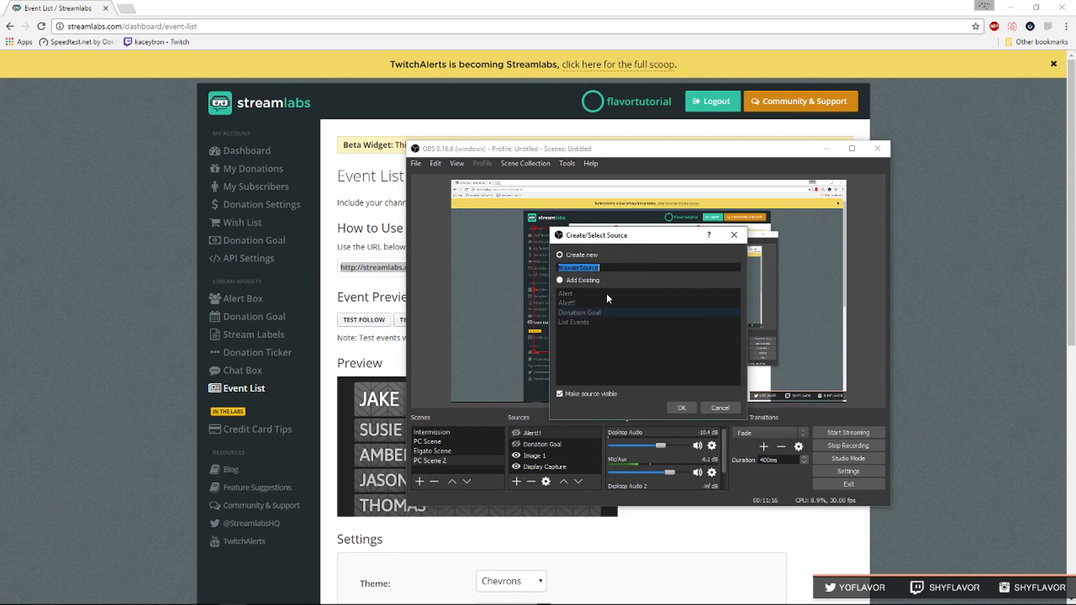
type("Event List!")
key("Return")
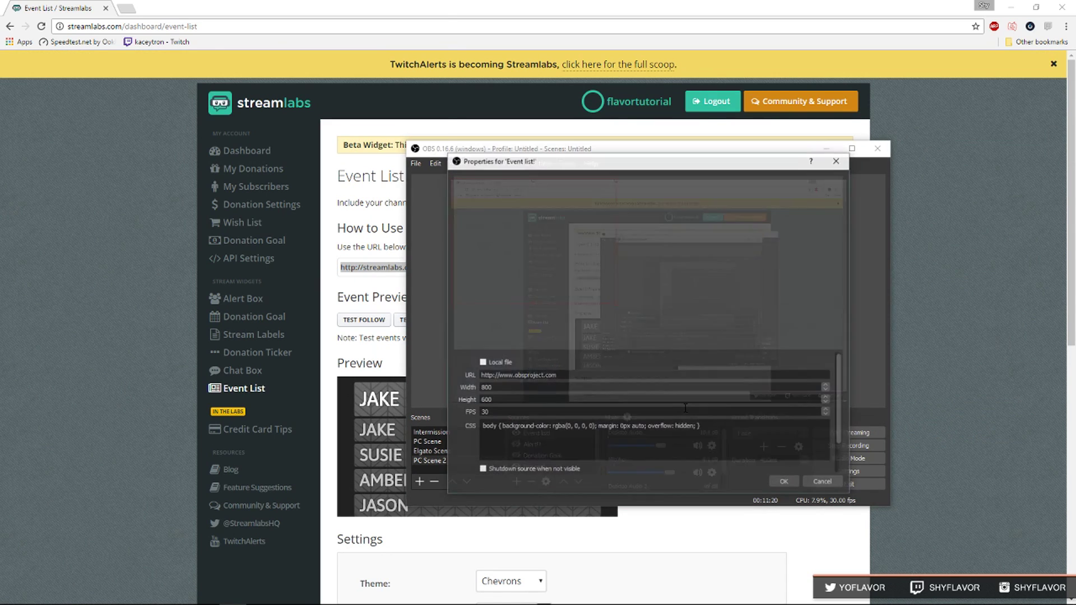
triple_click(518, 375)
right_click(525, 381)
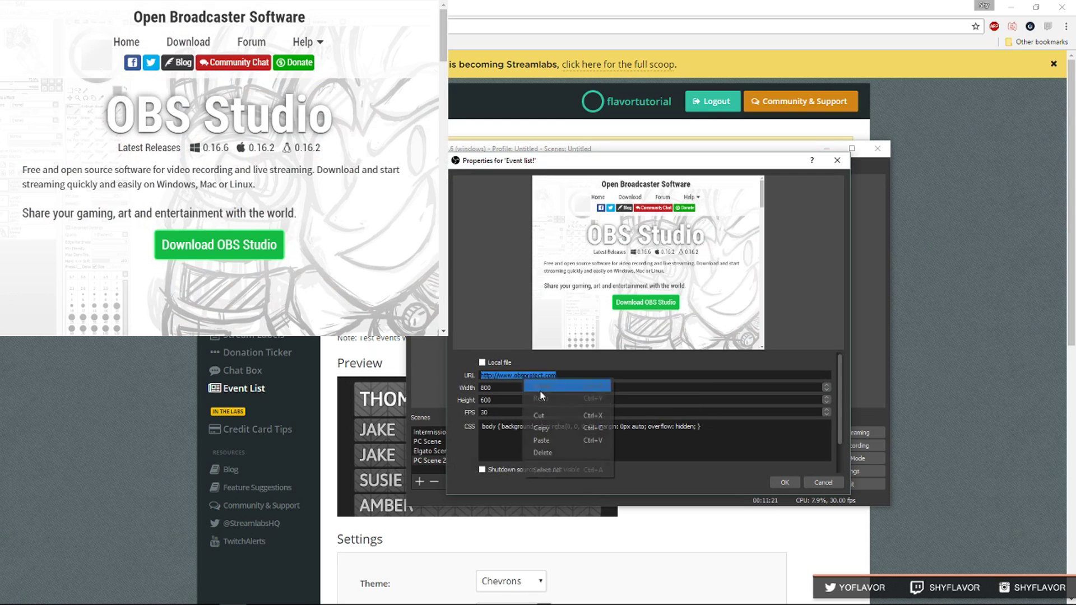
left_click(559, 428)
left_click(784, 483)
Move the event list to the preview's lower right and send test follow events.
left_click_drag(520, 270, 773, 357)
left_click(386, 320)
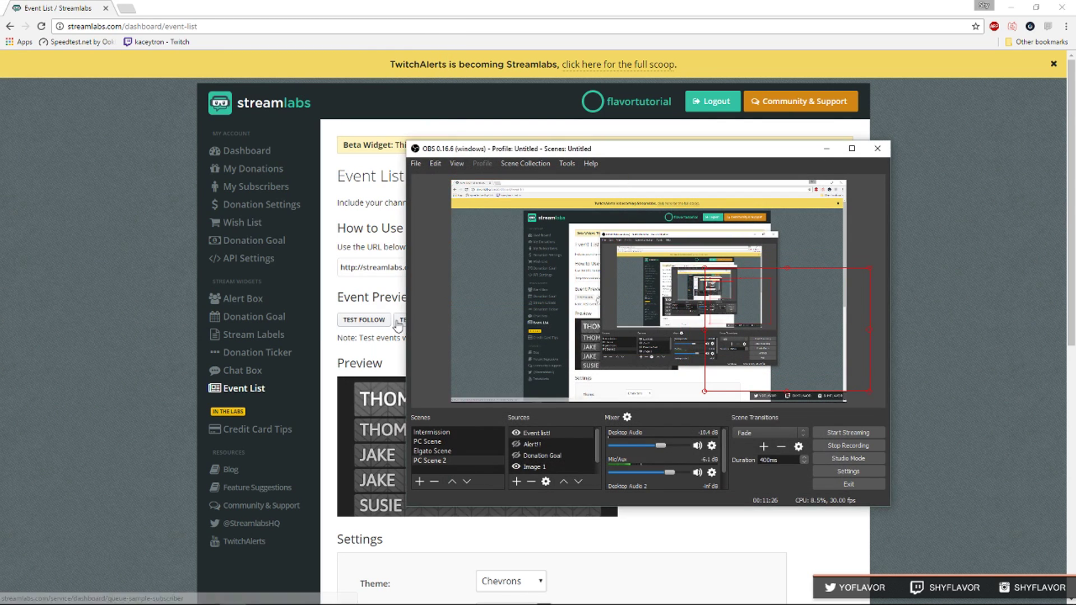
left_click(346, 323)
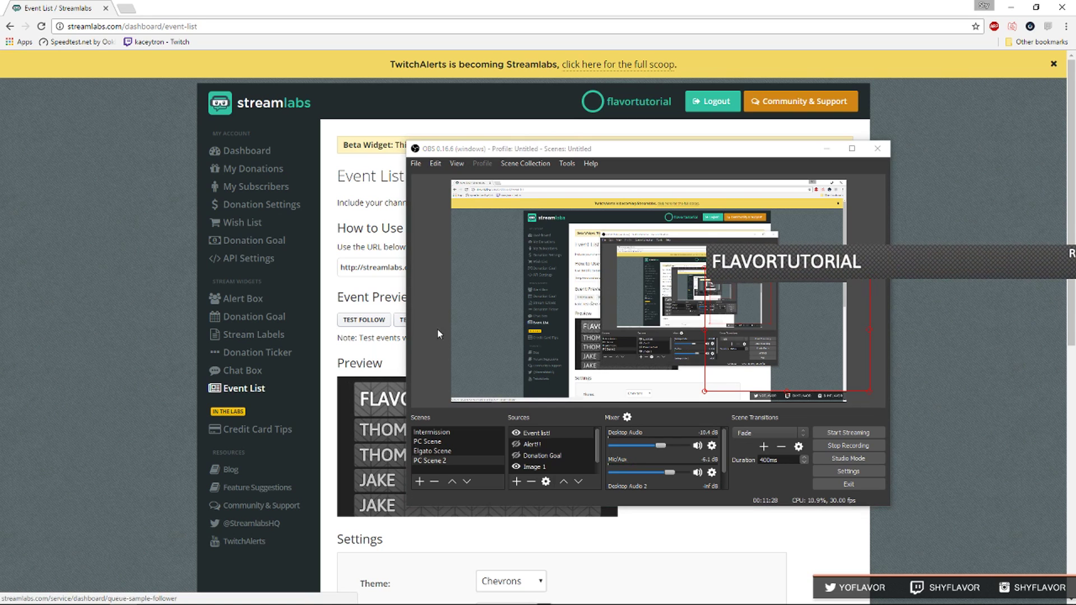
left_click(401, 323)
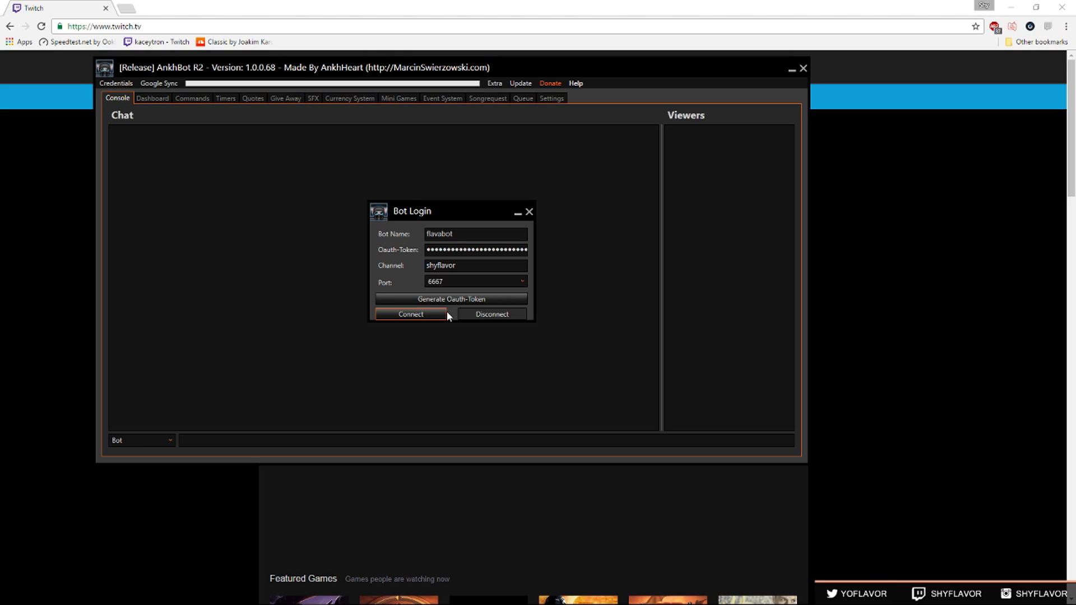
Reopen Credentials > Bot Login and start entering the bot account name.
left_click(445, 313)
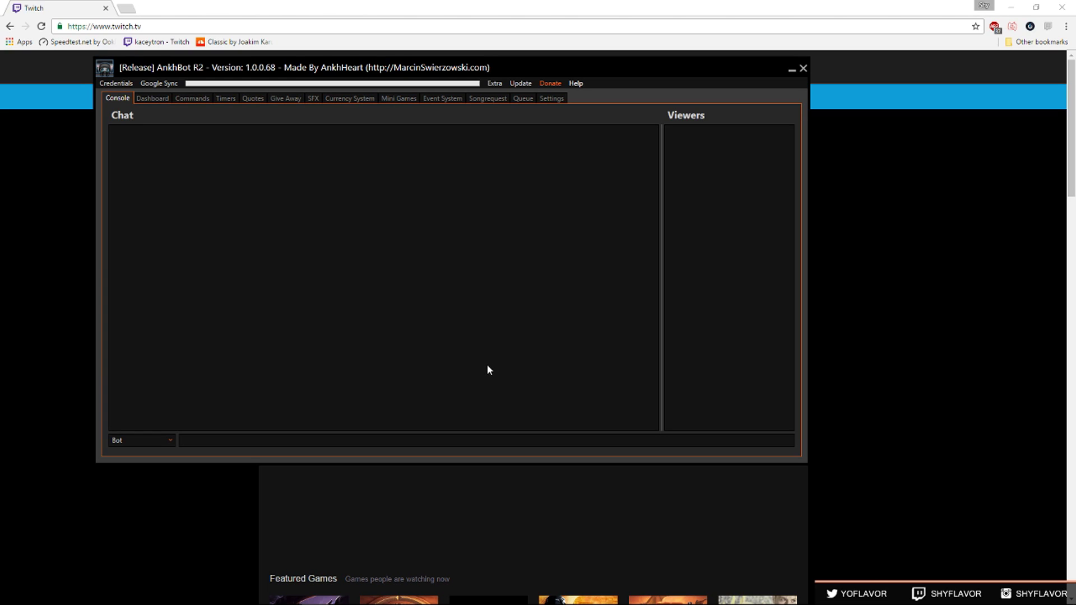
left_click(116, 83)
left_click(129, 95)
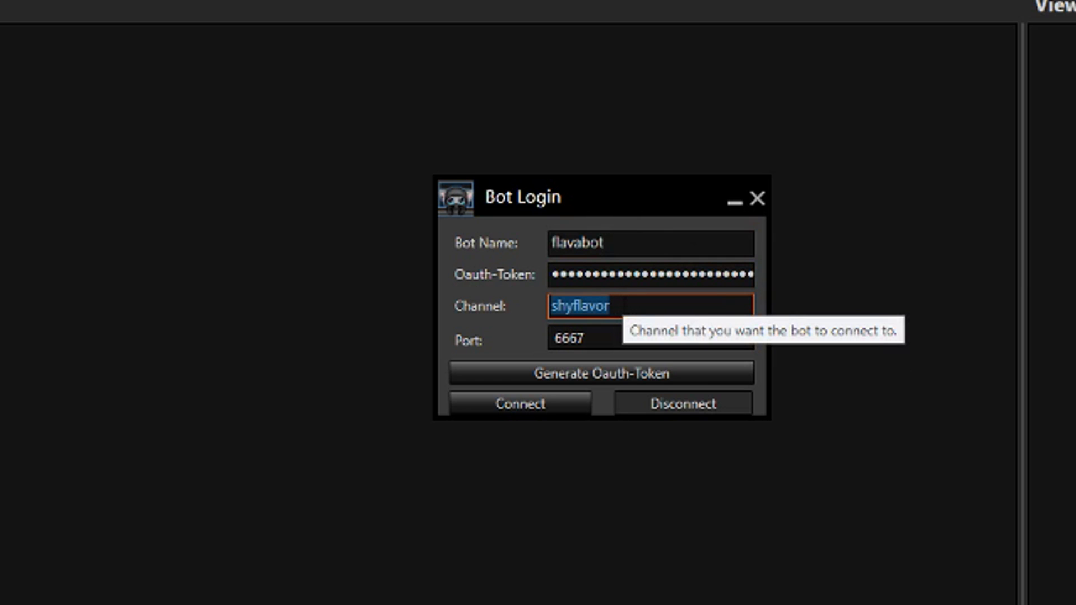
left_click(681, 229)
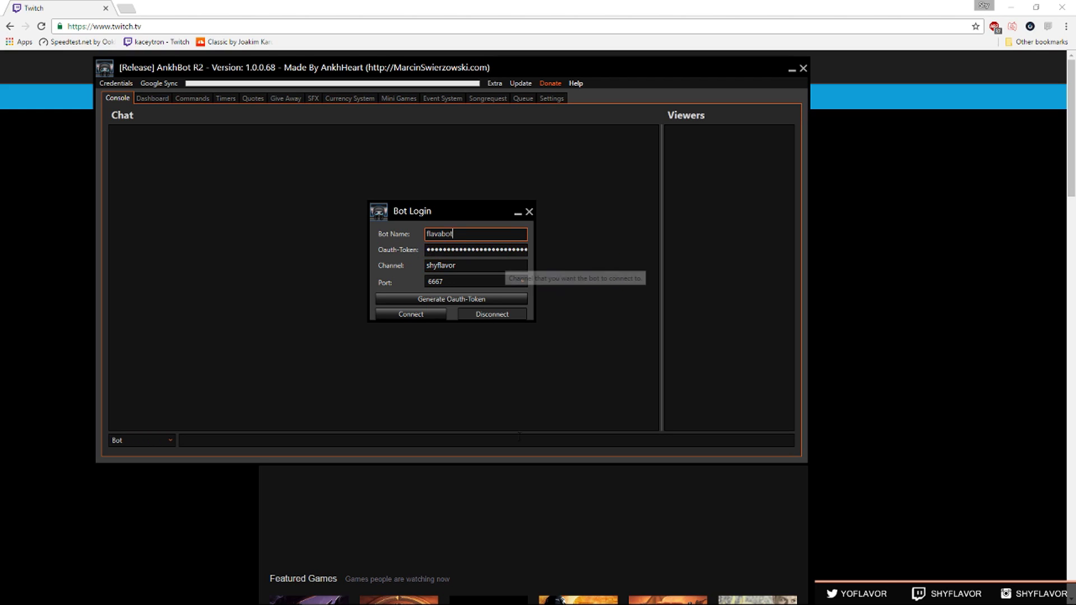
Connect the bot, log into Twitch, and enter '/mod' with the bot's name in chat.
left_click(412, 315)
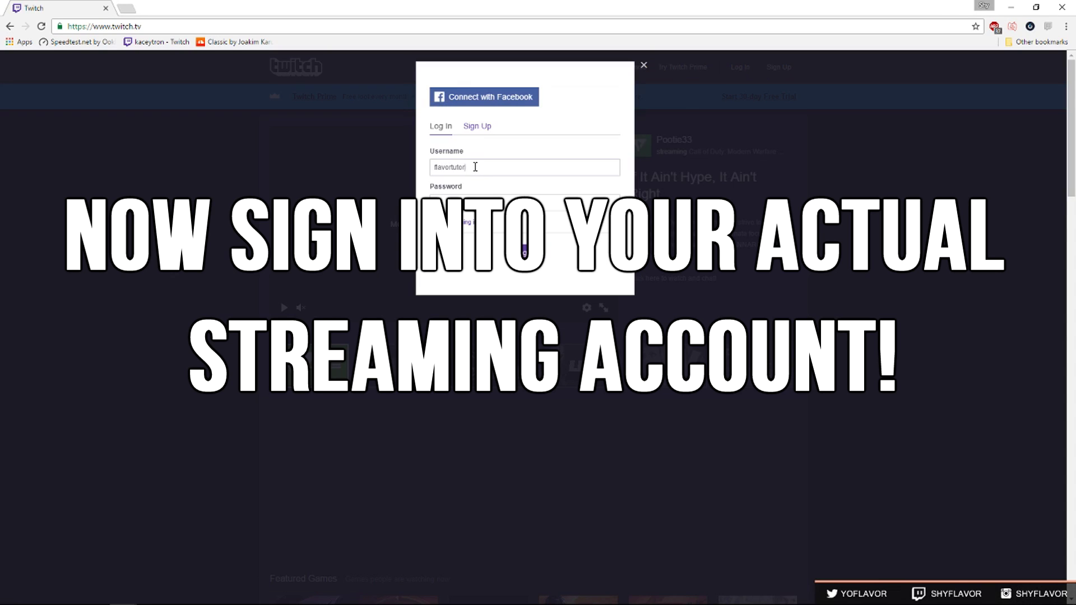
key("Return")
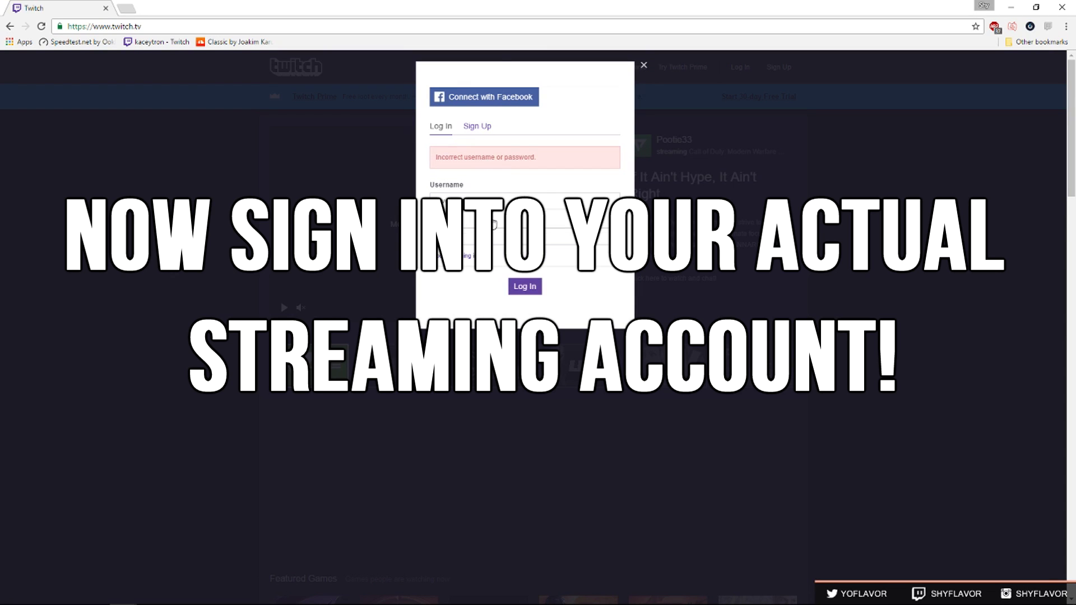
key("Return")
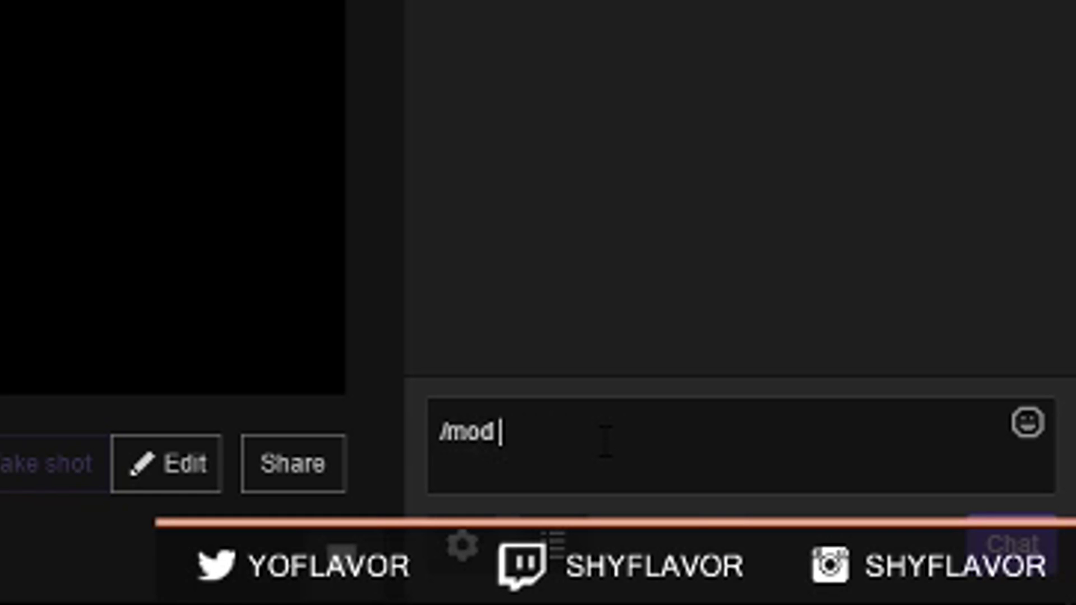
type("botnamehere")
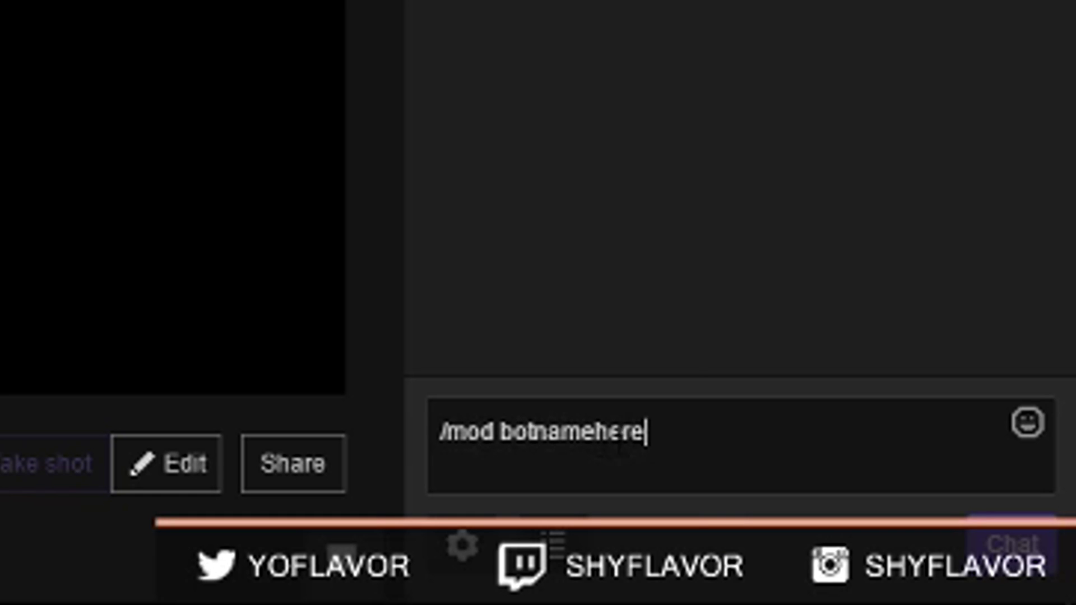
double_click(609, 429)
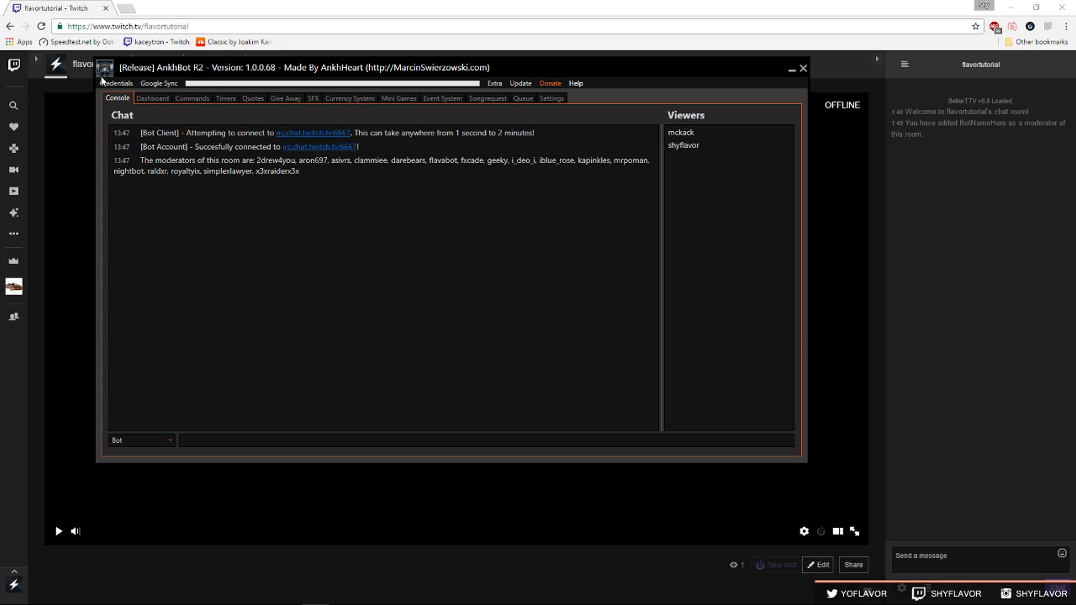
Open Credentials > Streamer Login to sign in the streamer account.
left_click(103, 83)
left_click(126, 108)
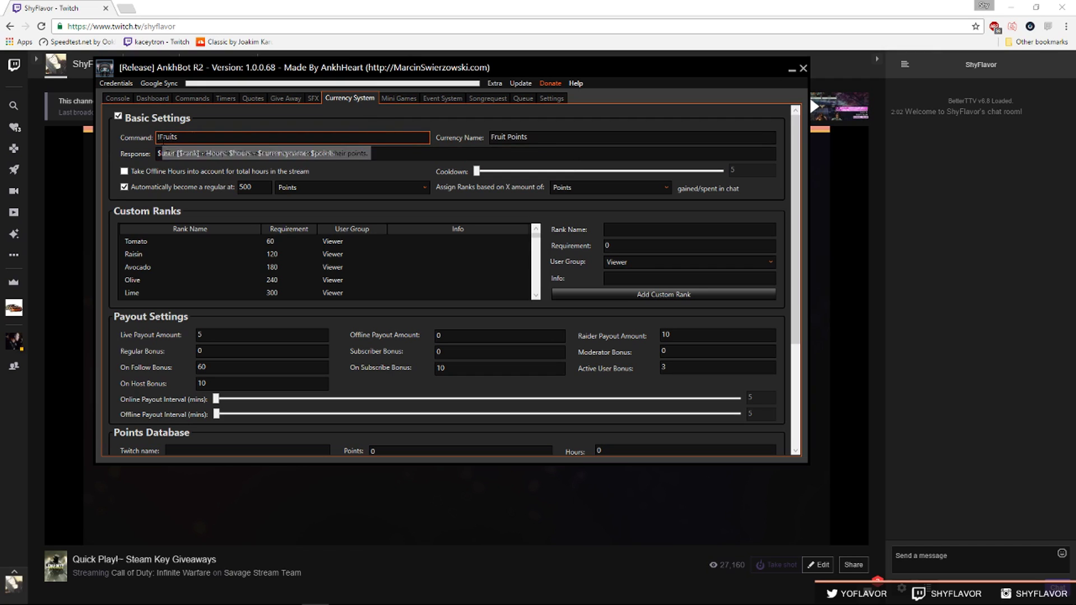
Add a 'Fruit Stand' custom rank requiring 25 points, then change the On Follow Bonus to 2.
left_click_drag(159, 137, 178, 138)
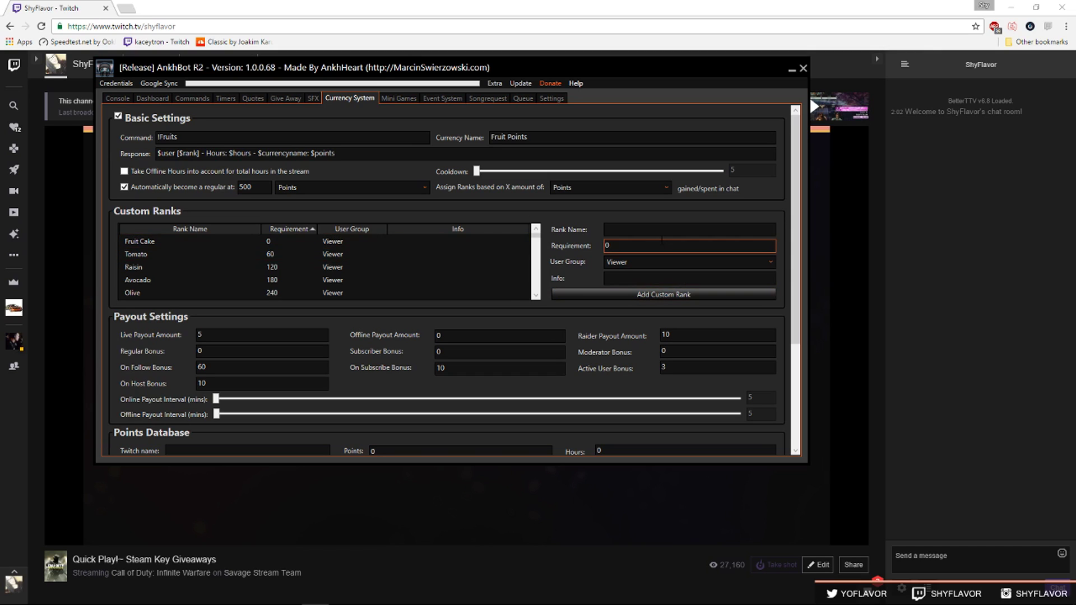
left_click(659, 231)
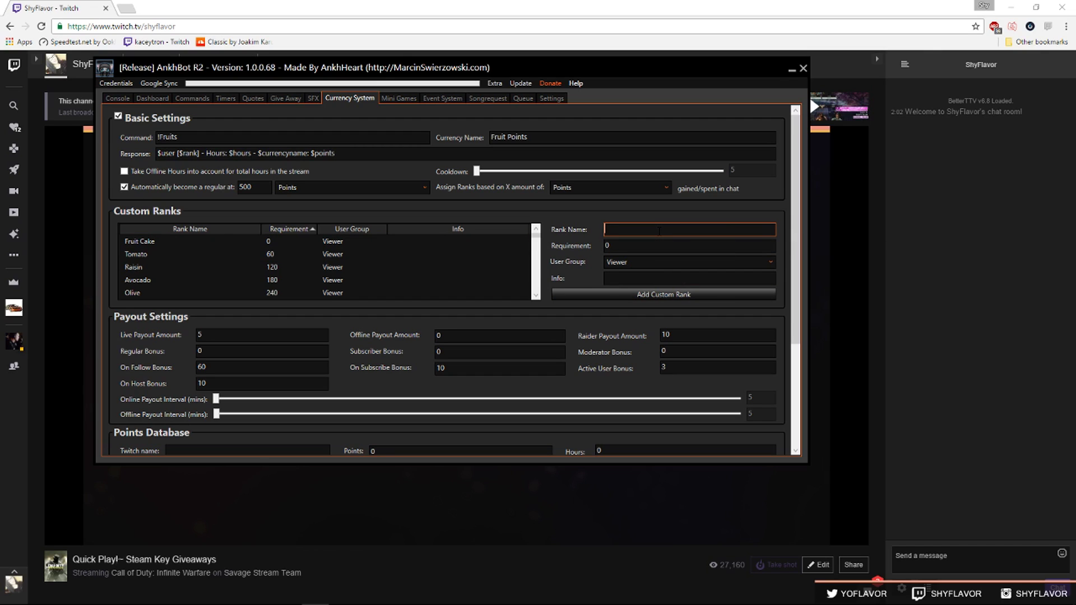
type("Fruit Staqnd")
key("BackSpace")
key("BackSpace")
key("BackSpace")
key("BackSpace")
type("and")
key("Tab")
type("10")
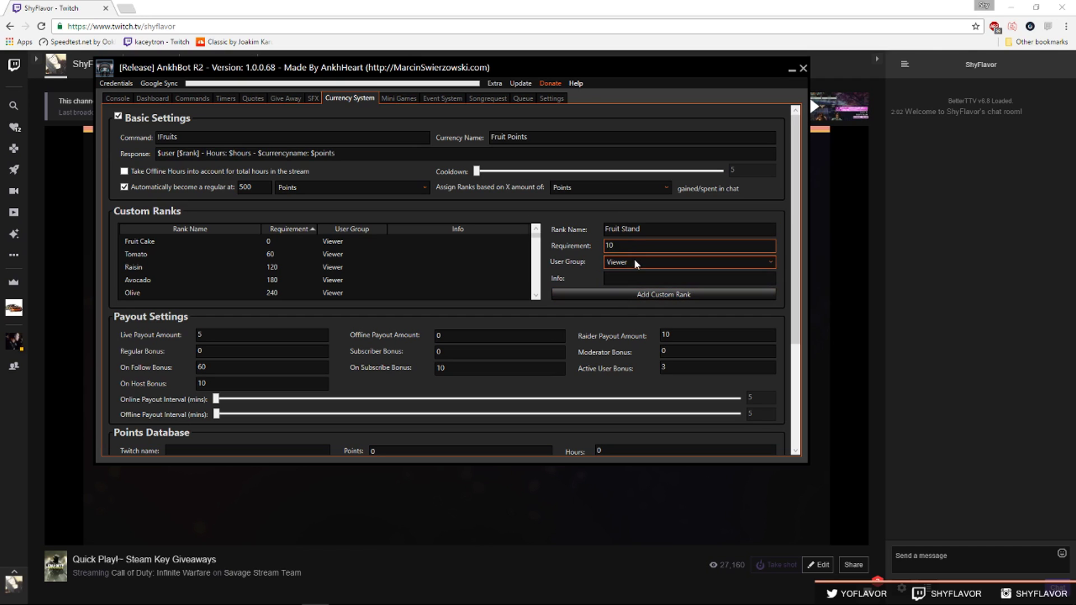
left_click_drag(616, 245, 573, 243)
type("25")
left_click(589, 290)
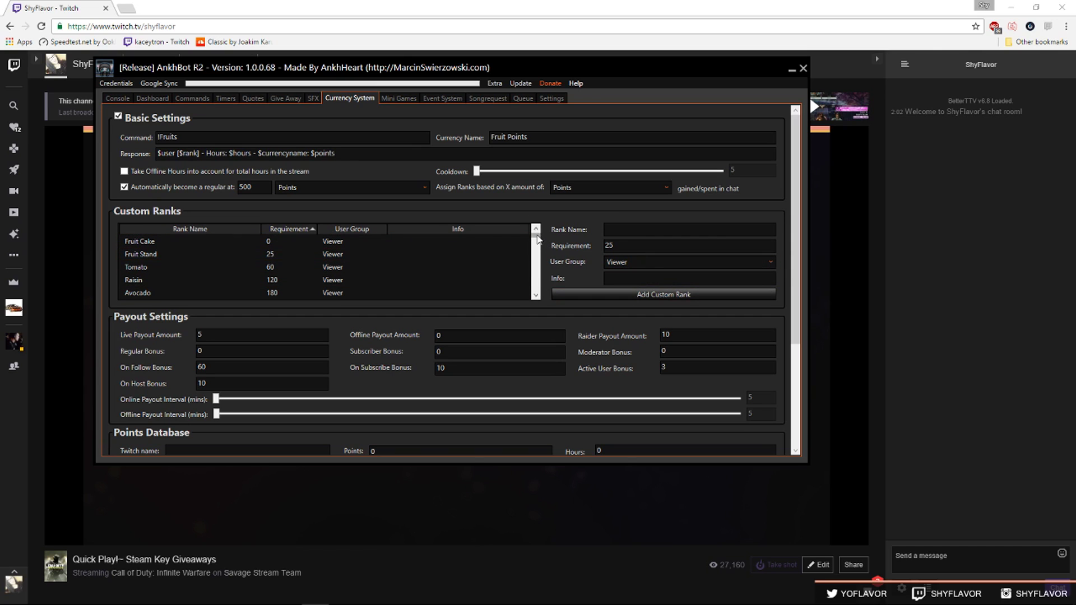
left_click_drag(538, 238, 540, 297)
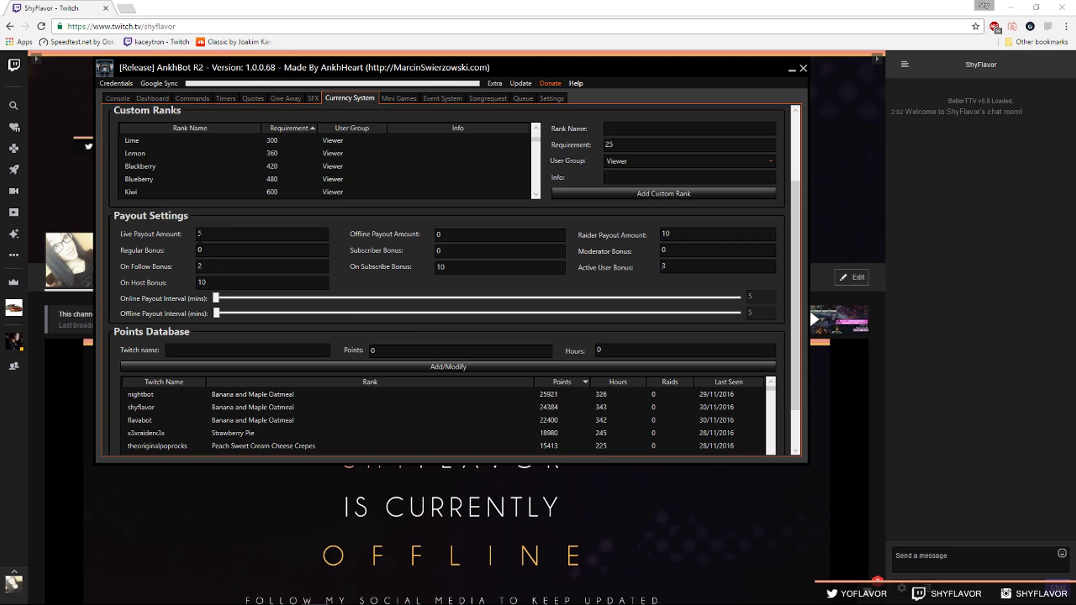
Make viewers regulars automatically at 2000 points and bring up Mini Games betting on 1v1.
mouse_move(205, 236)
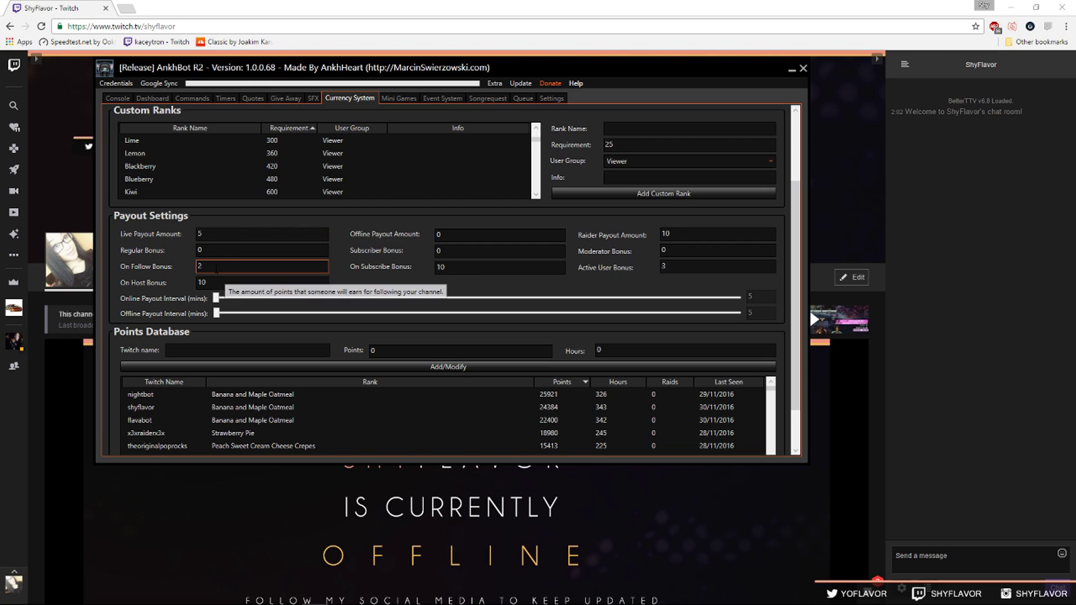
mouse_move(217, 267)
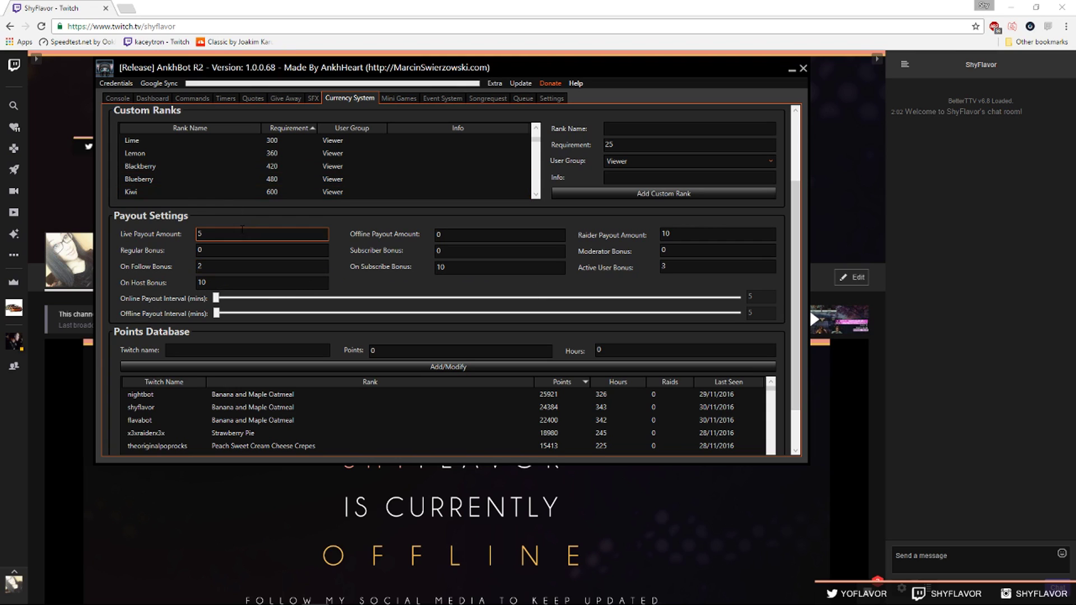
mouse_move(242, 231)
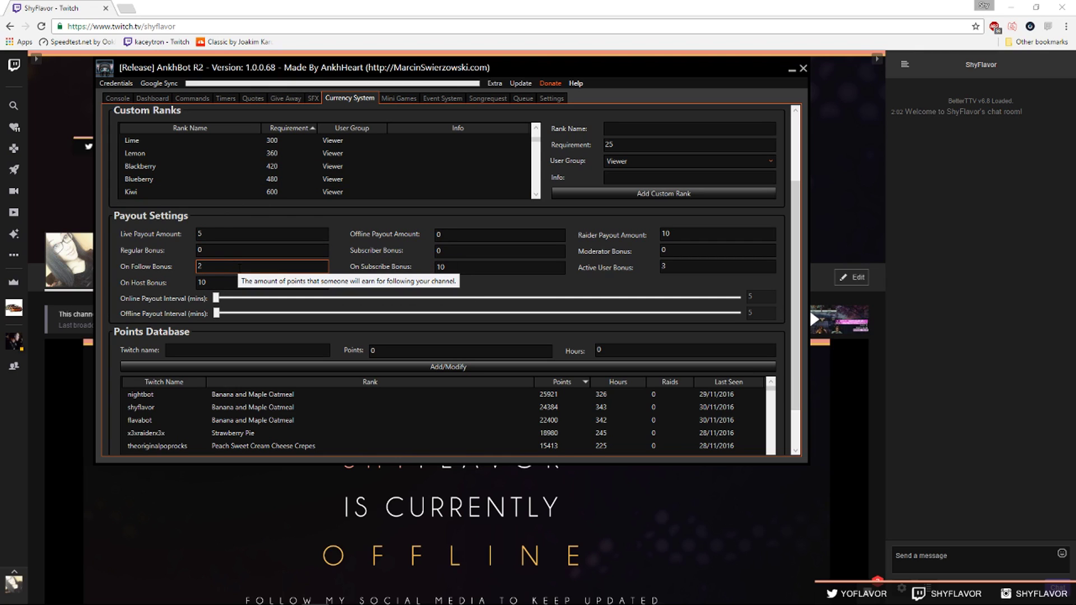
mouse_move(252, 286)
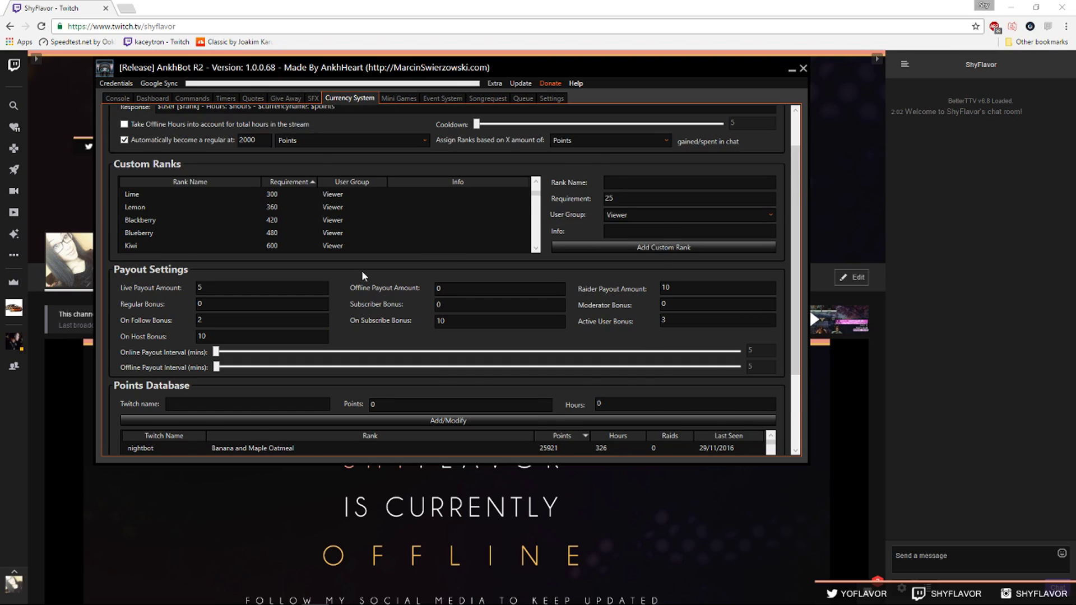
scroll(572, 218, "down", 2)
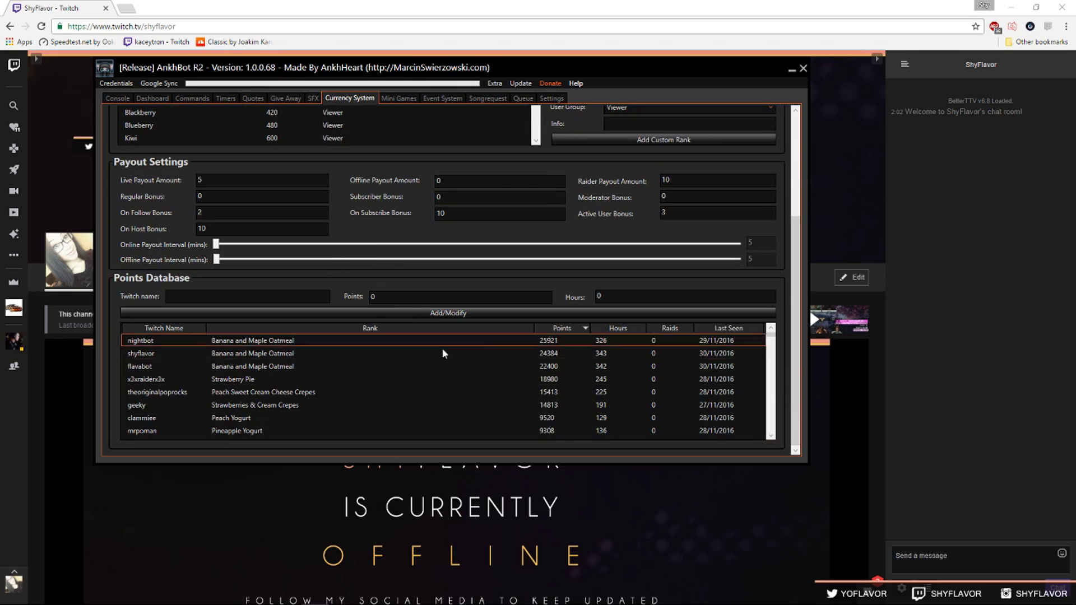
mouse_move(770, 340)
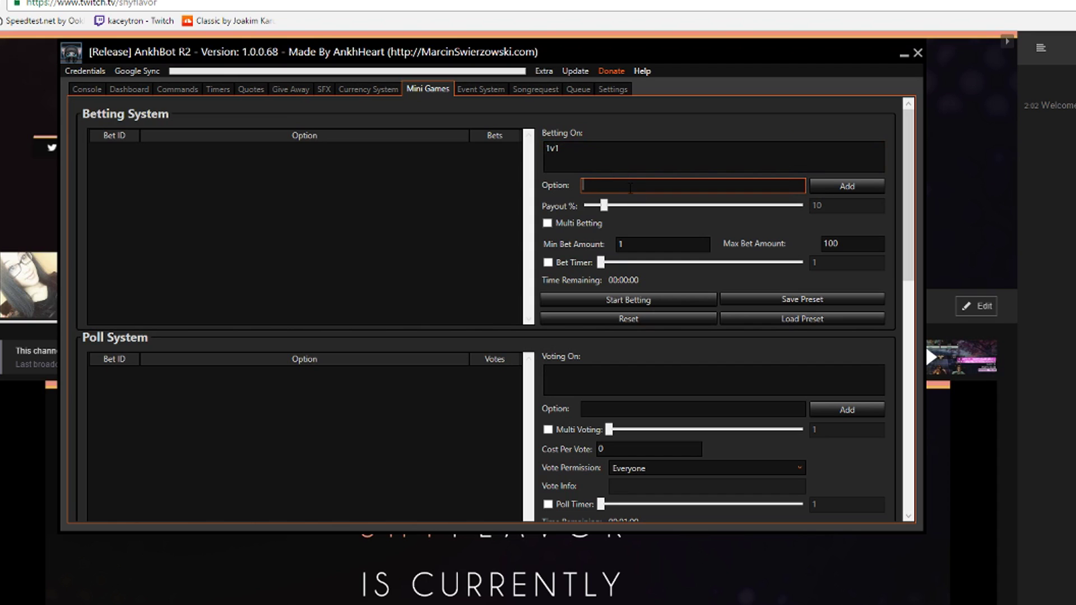
Add Flavor and Random as 1v1 betting options, then start and stop the betting round.
type("Flavor")
left_click(855, 191)
type("Random")
left_click(829, 187)
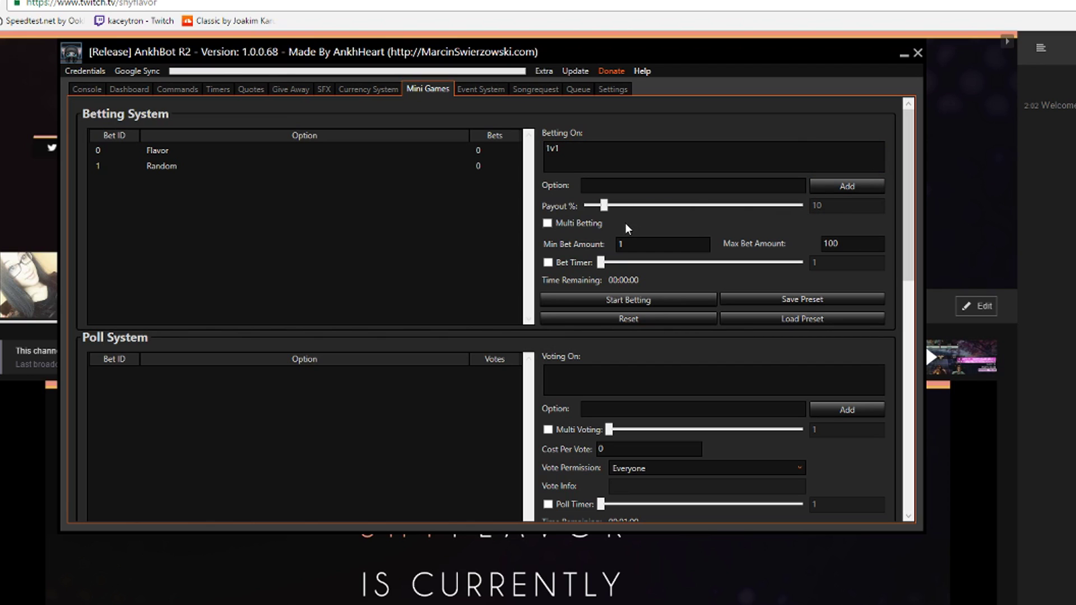
double_click(638, 245)
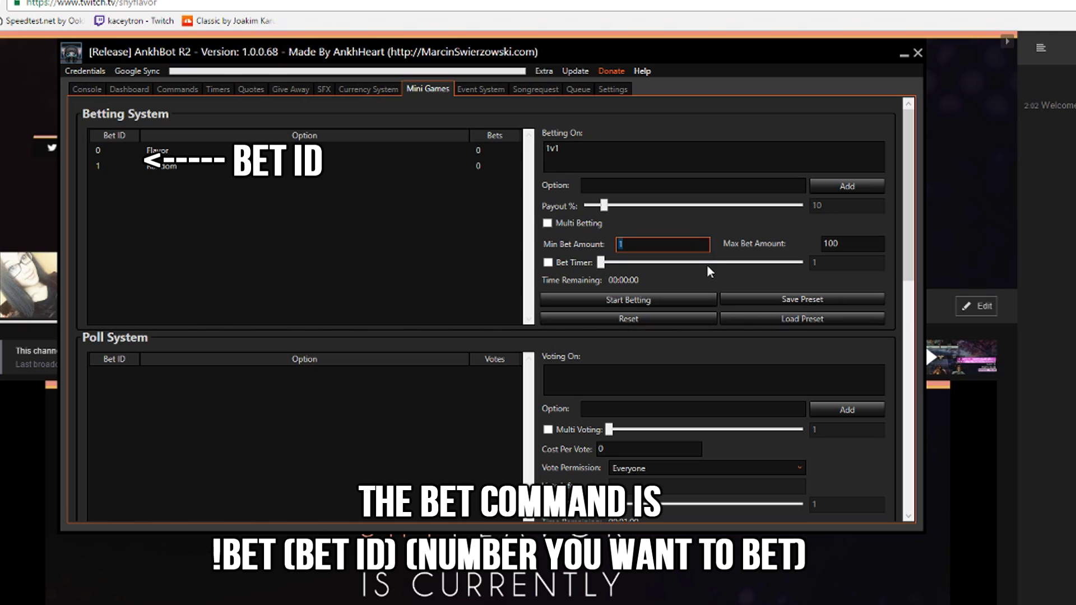
left_click(684, 300)
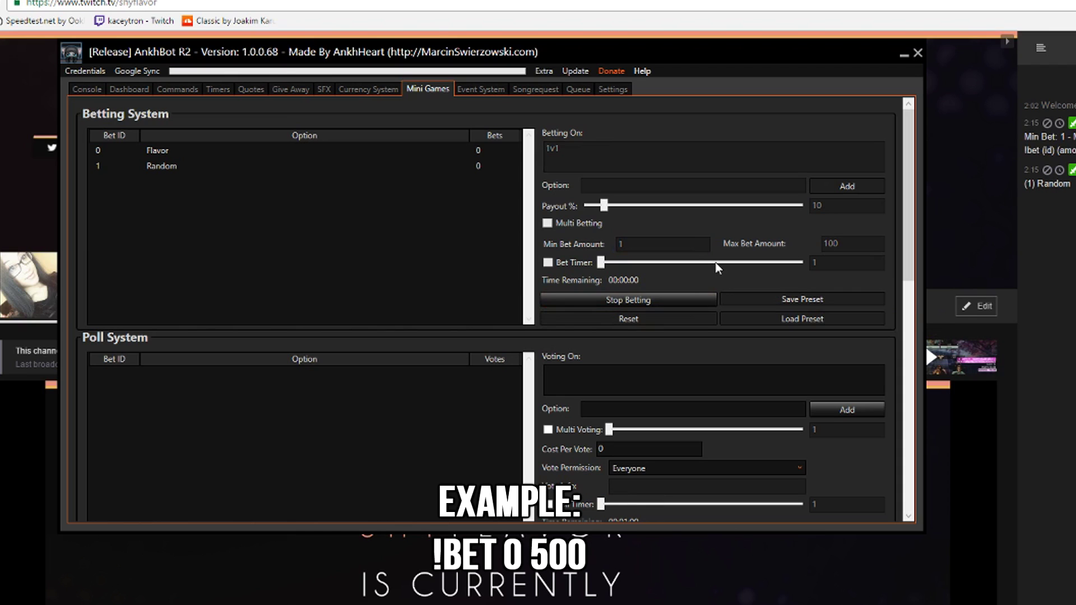
left_click(681, 301)
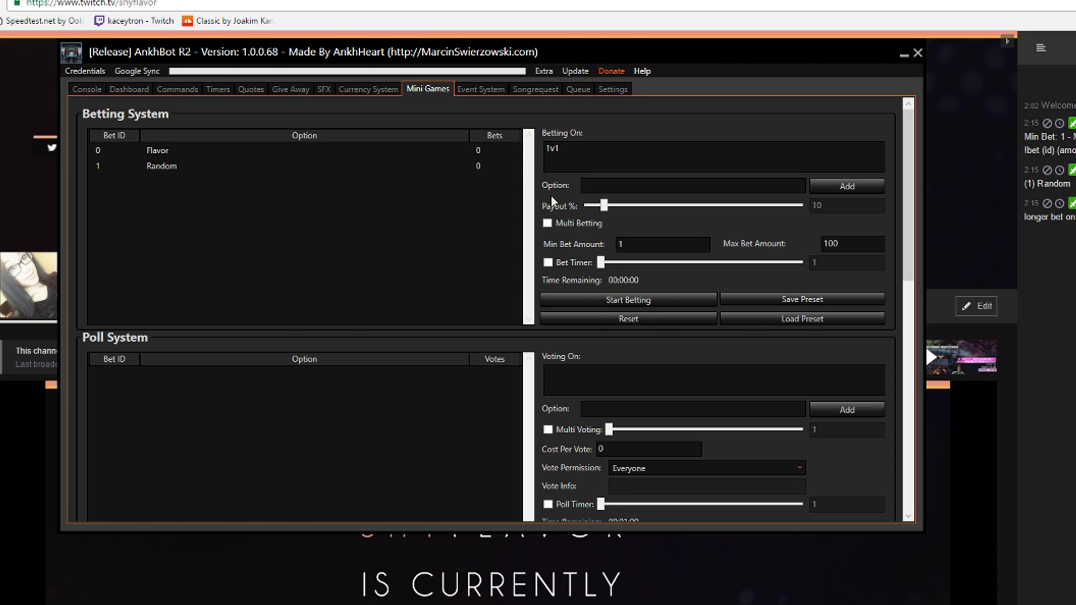
Try picking Flavor as the winner but decline paying out the bet.
right_click(291, 151)
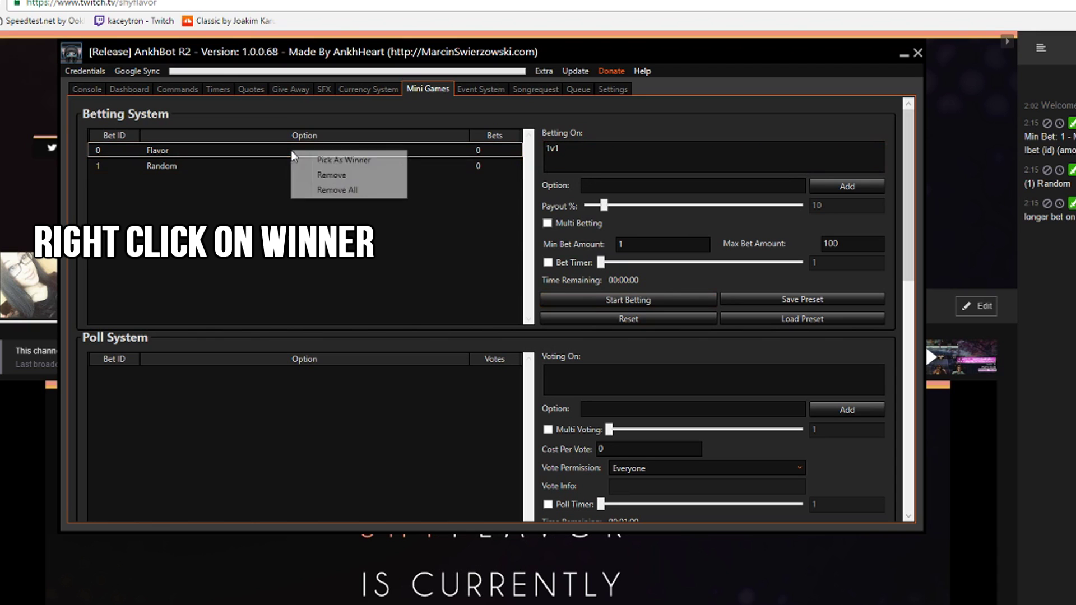
left_click(352, 162)
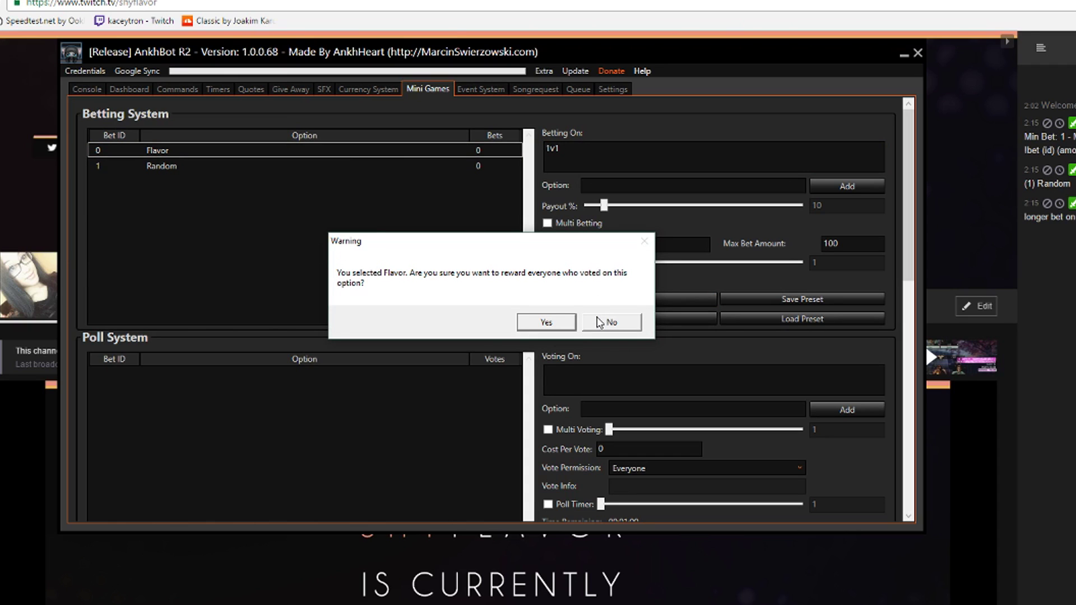
left_click(598, 322)
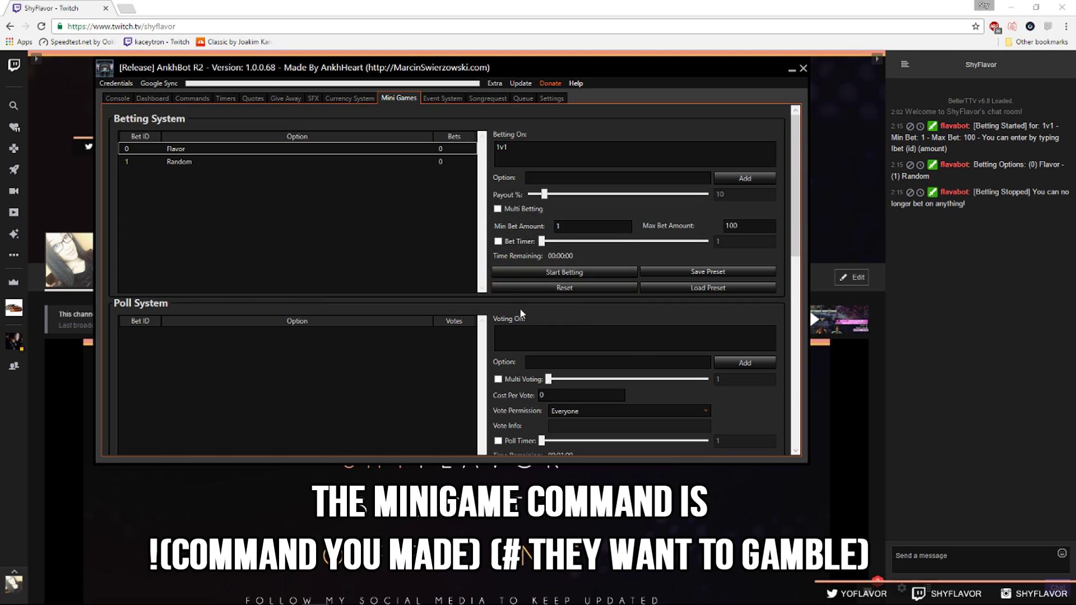
Look through the Group Minigame settings and its !gamble command, then reach the !steam giveaway settings.
scroll(520, 307, "down", 4)
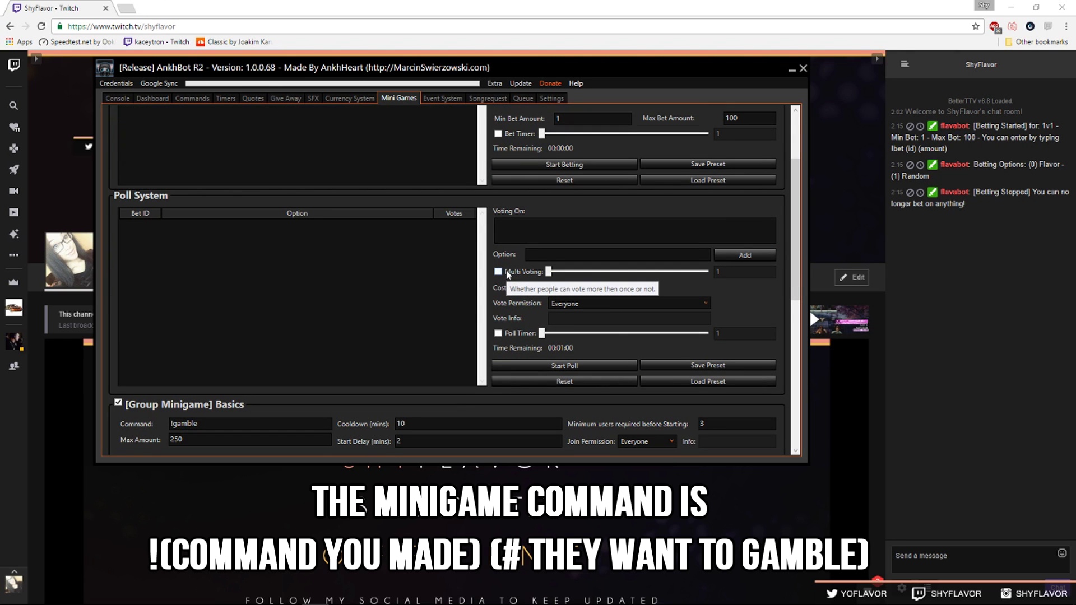
scroll(504, 266, "down", 5)
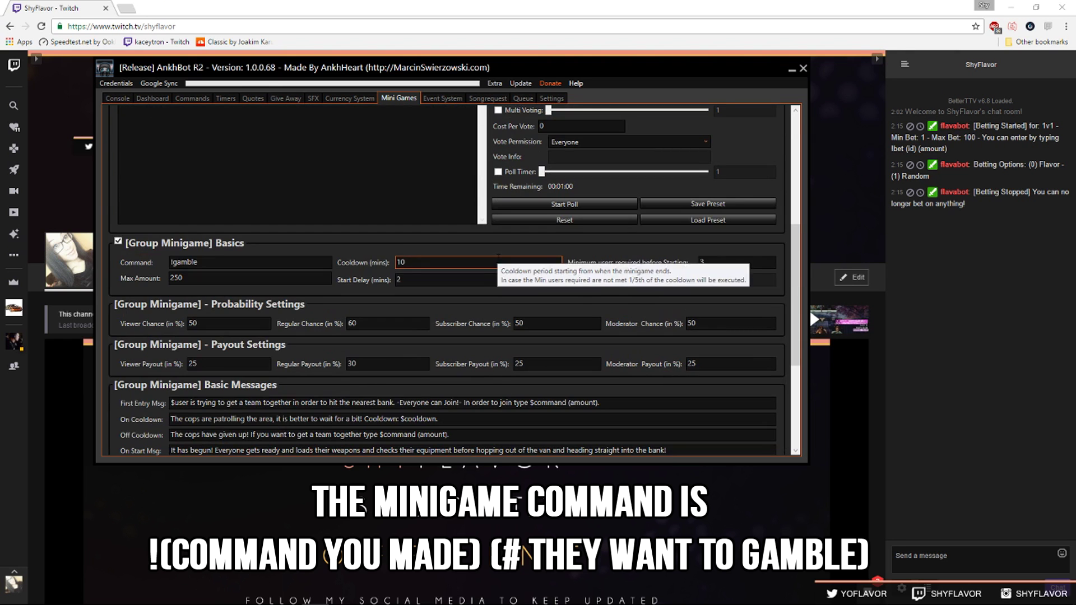
scroll(496, 269, "down", 3)
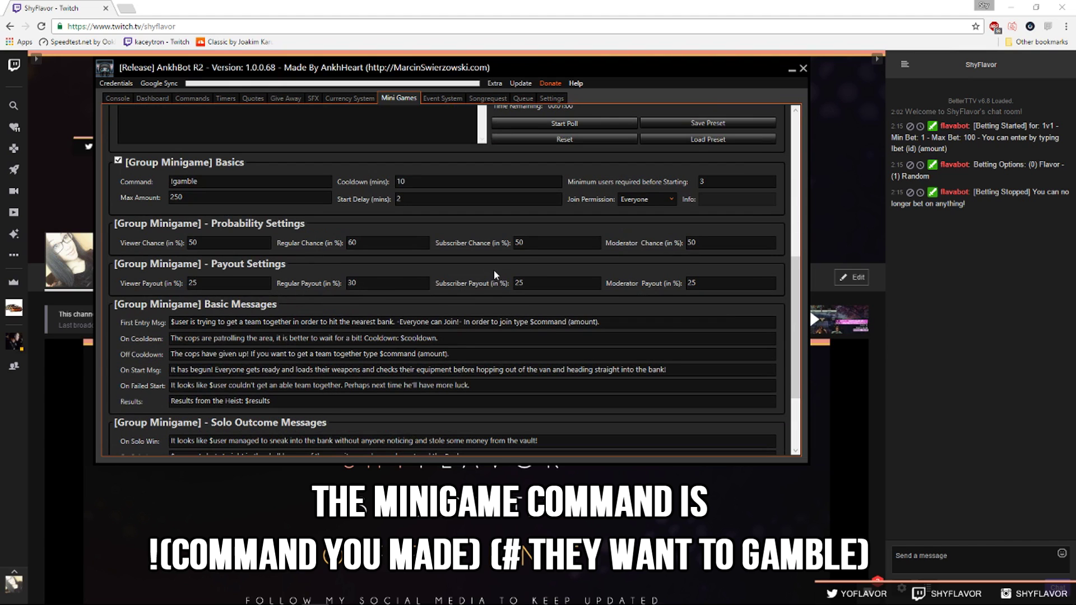
scroll(516, 267, "down", 4)
scroll(516, 267, "up", 5)
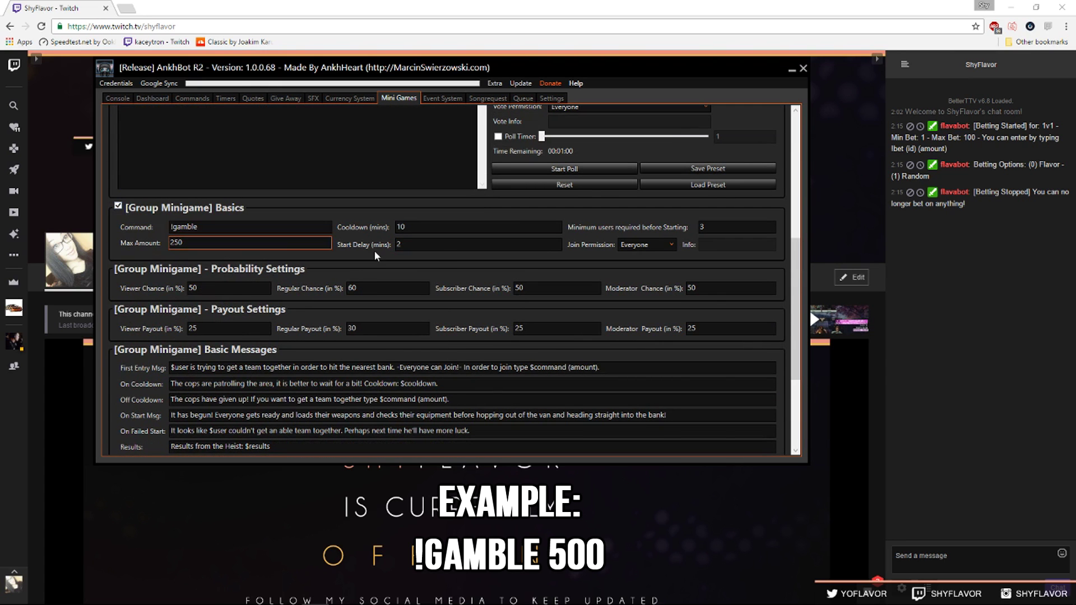
left_click(246, 226)
scroll(511, 270, "down", 6)
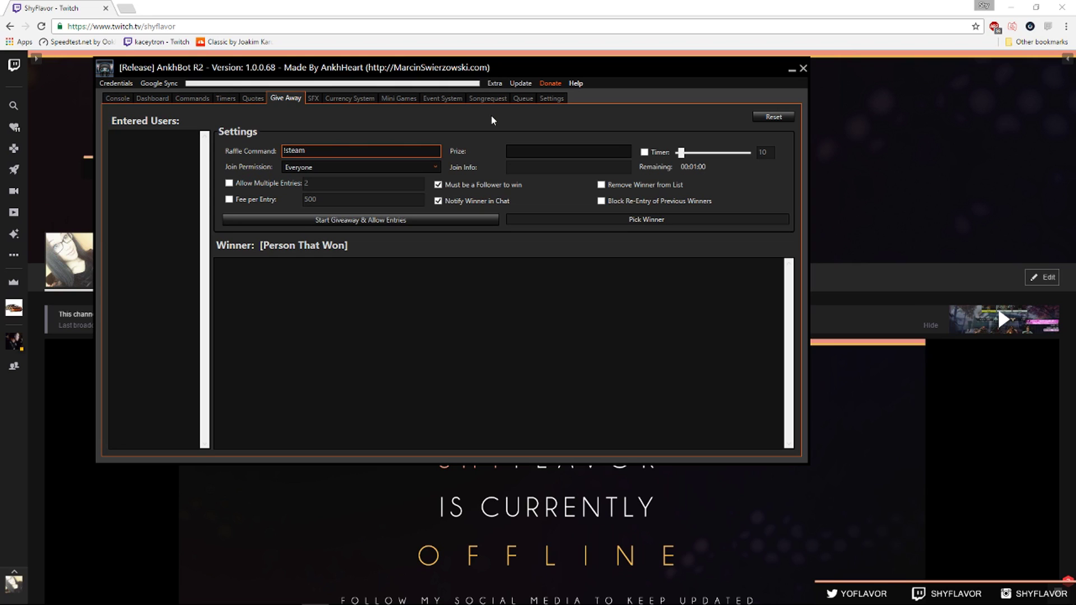
Enter 'Steam Key' as the prize for the !steam giveaway.
key("Tab")
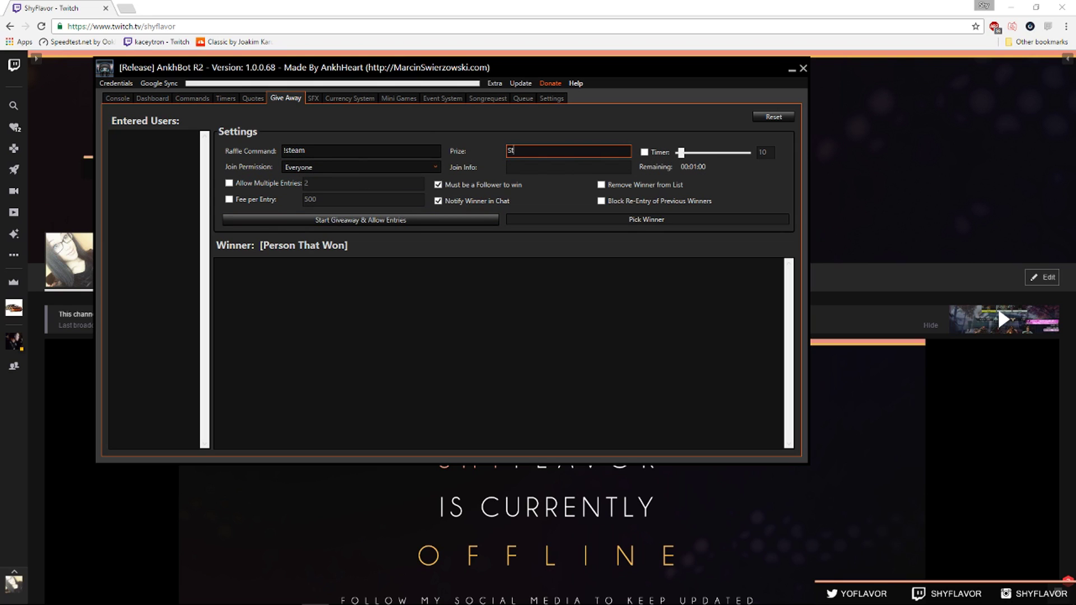
type("eam KEy")
key("BackSpace")
key("BackSpace")
type("ey")
double_click(308, 158)
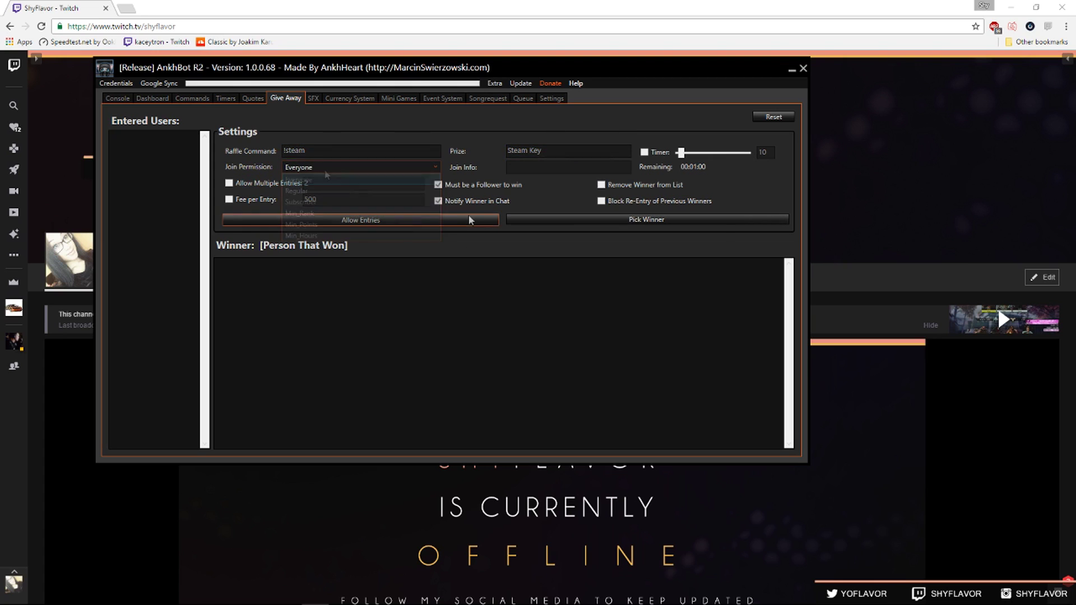
Start the Steam Key giveaway, then reopen and stop its entries.
left_click(482, 219)
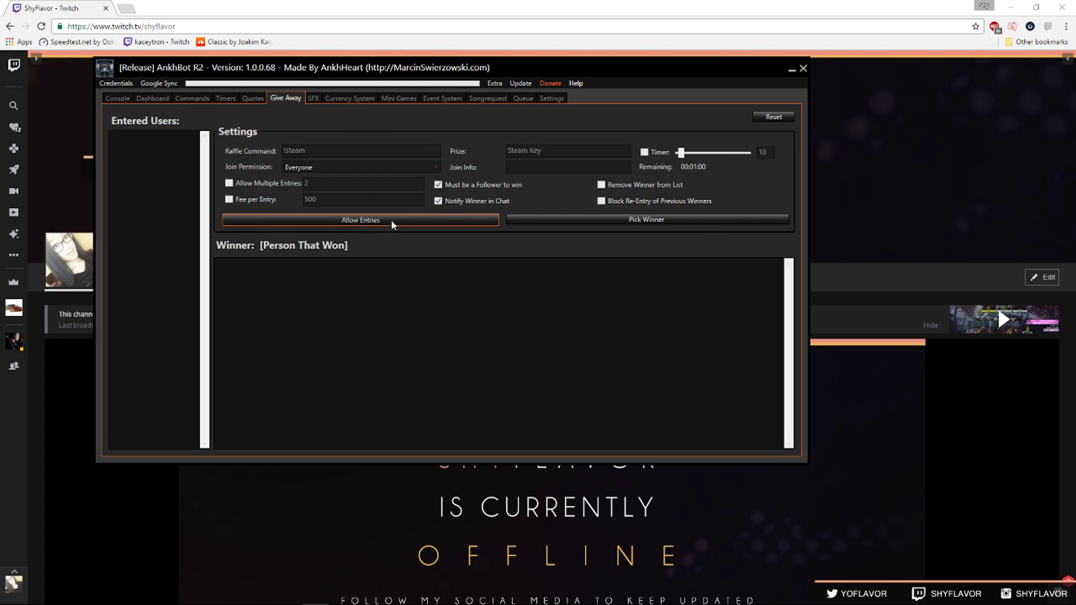
left_click(439, 220)
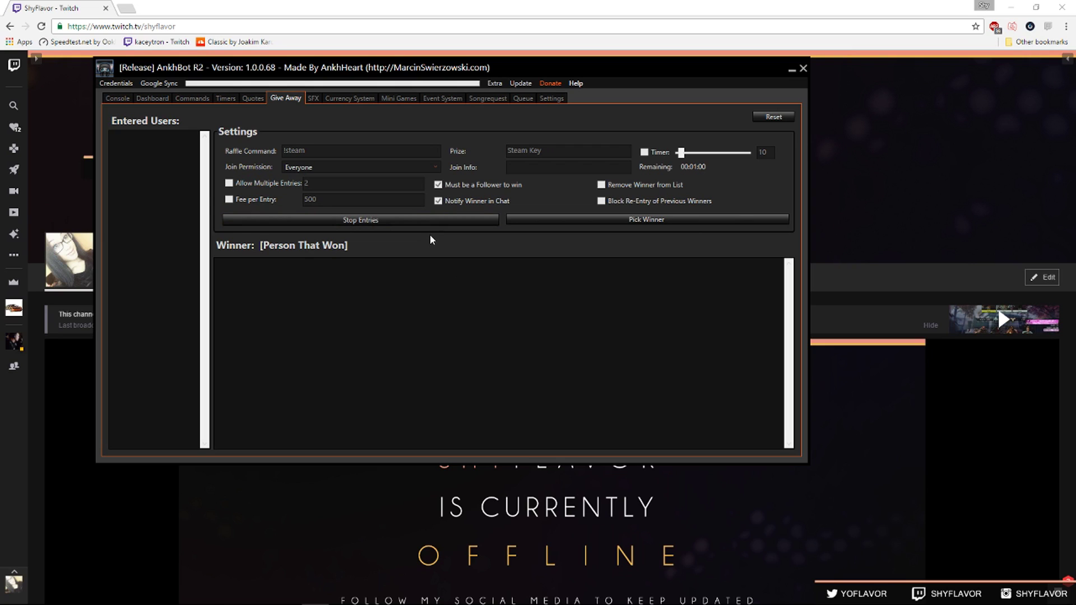
left_click(428, 219)
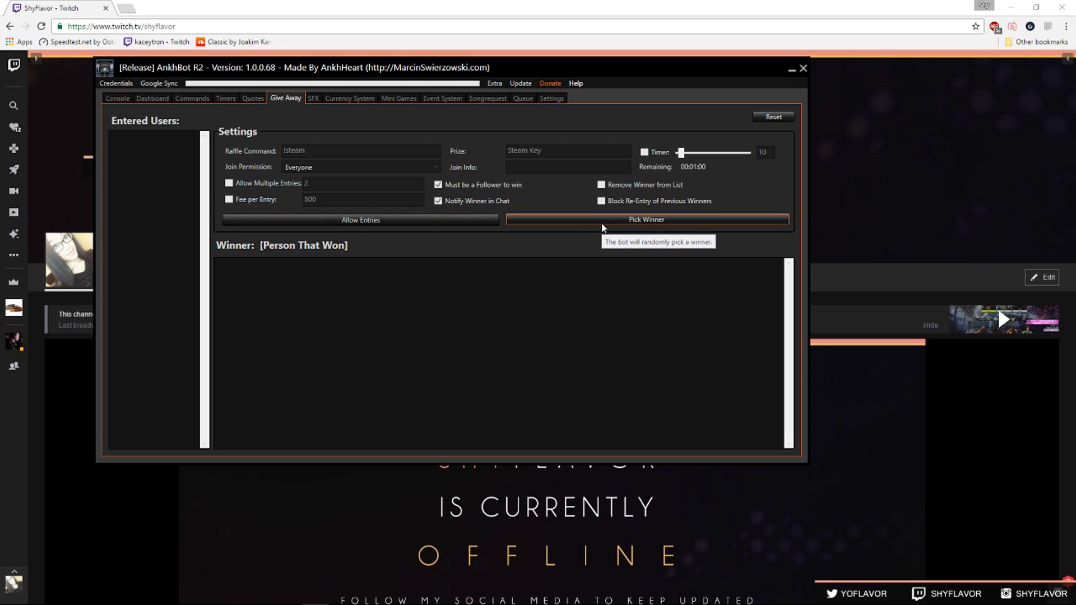
Draw a giveaway winner, then load the !top5 command and select its $toppoints(5) response.
left_click(639, 215)
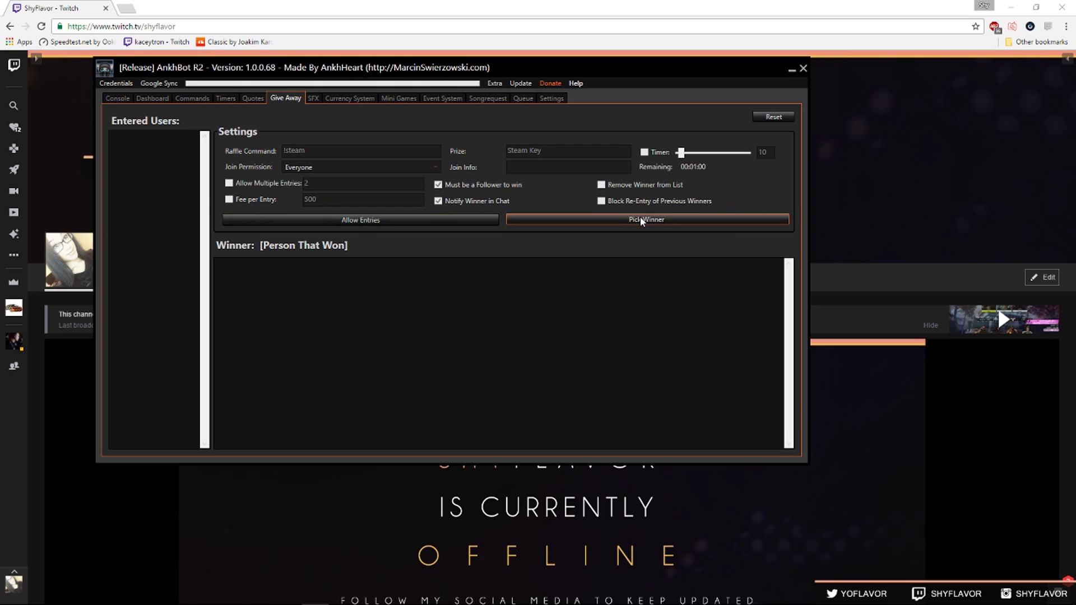
left_click(192, 98)
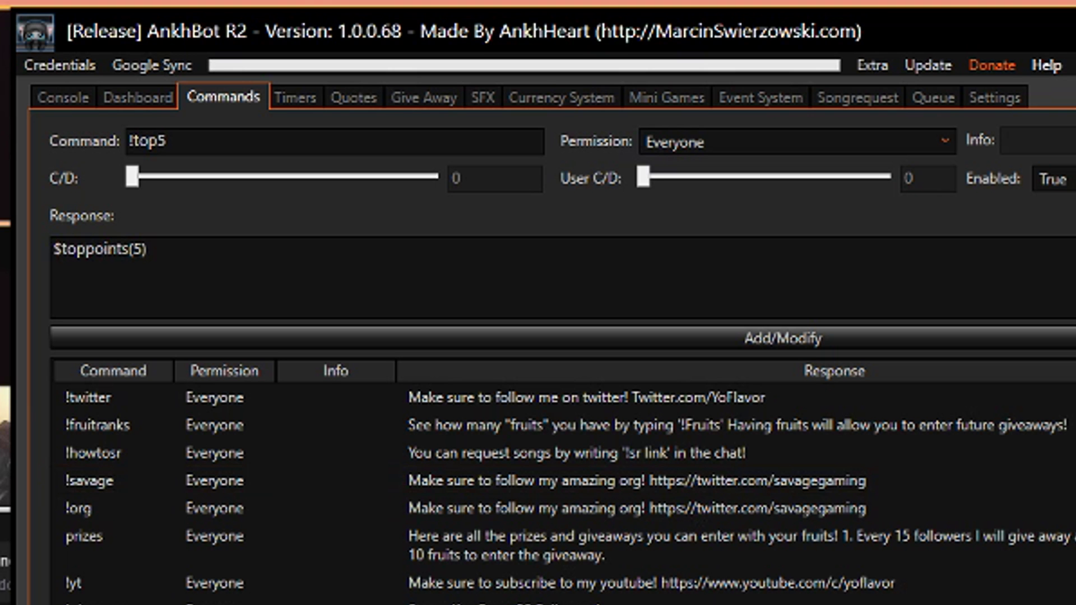
left_click(171, 145)
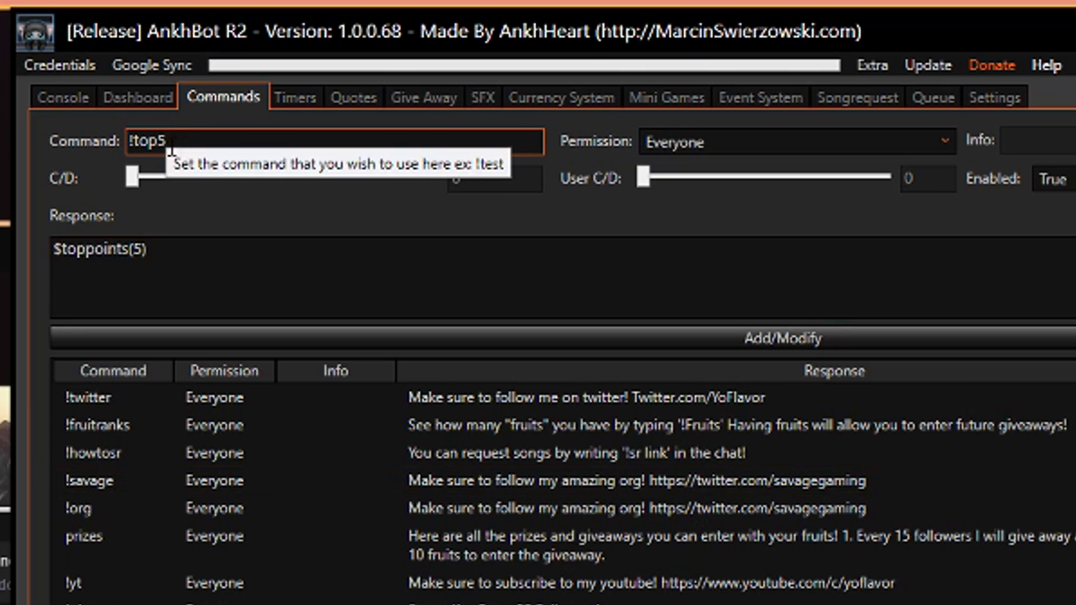
left_click(196, 260)
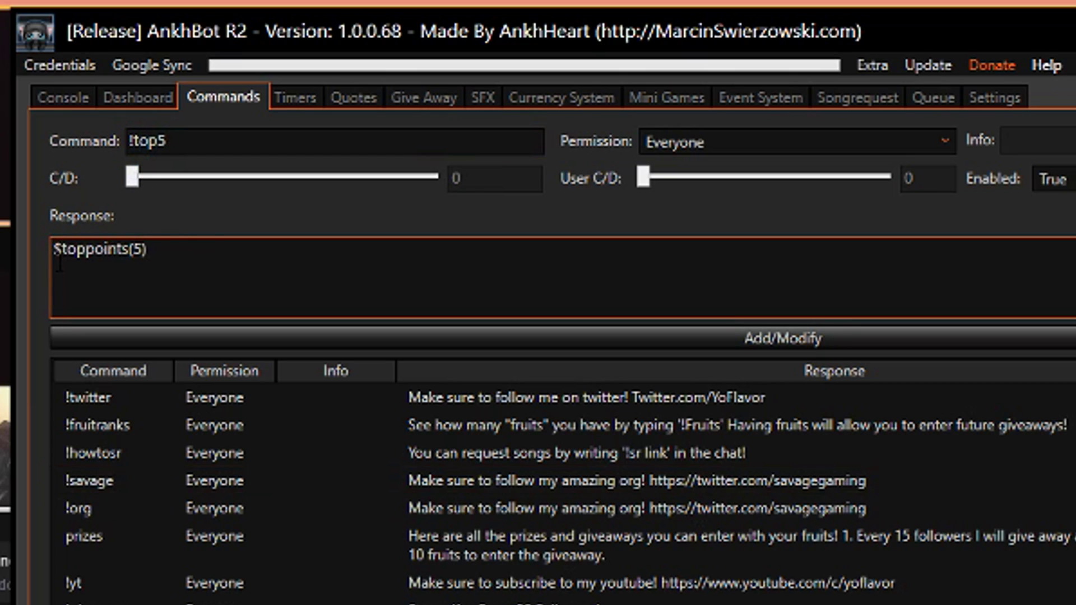
left_click_drag(54, 252, 175, 262)
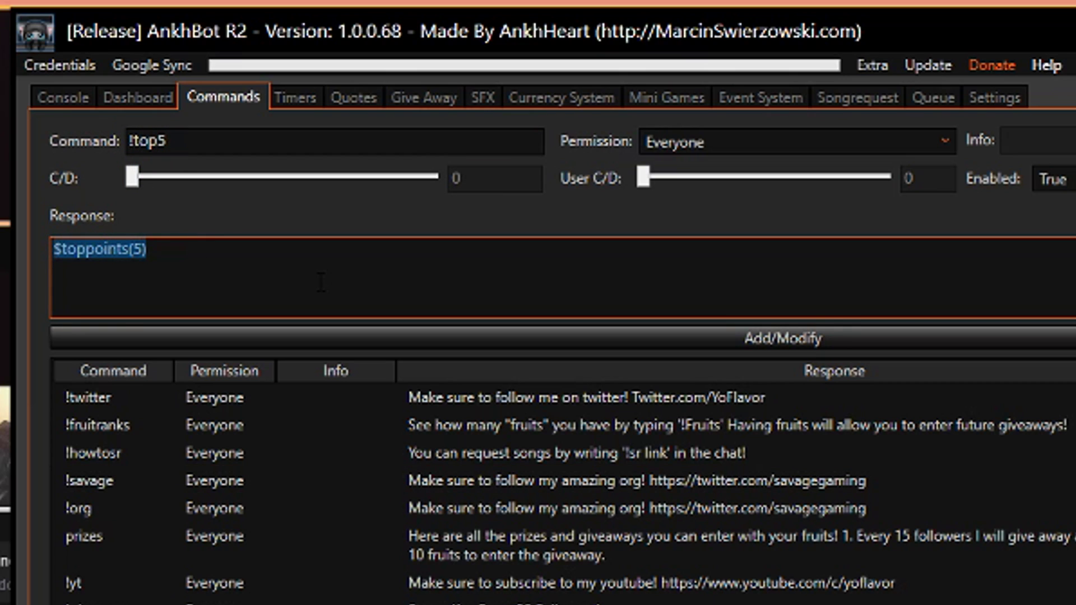
Send !top5 in the Twitch chat to test the command.
key("alt+Tab")
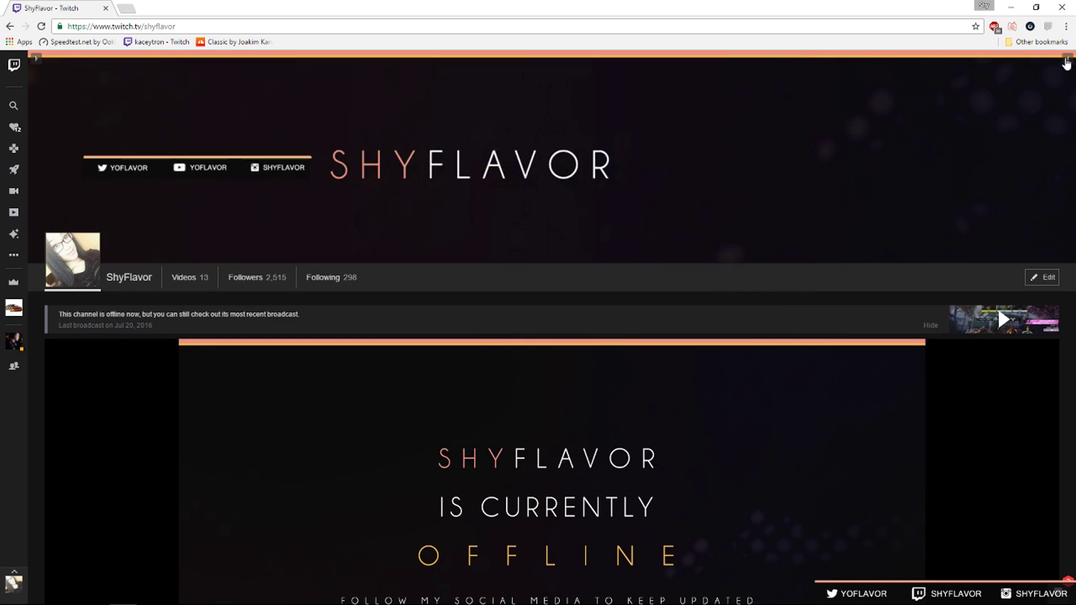
type("!")
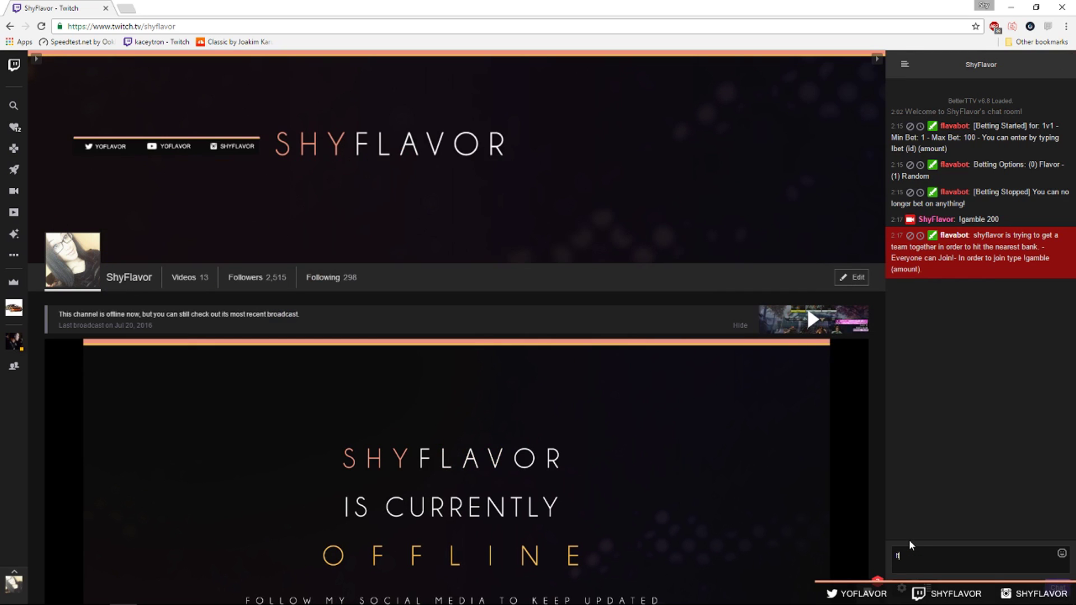
type("top5")
key("Return")
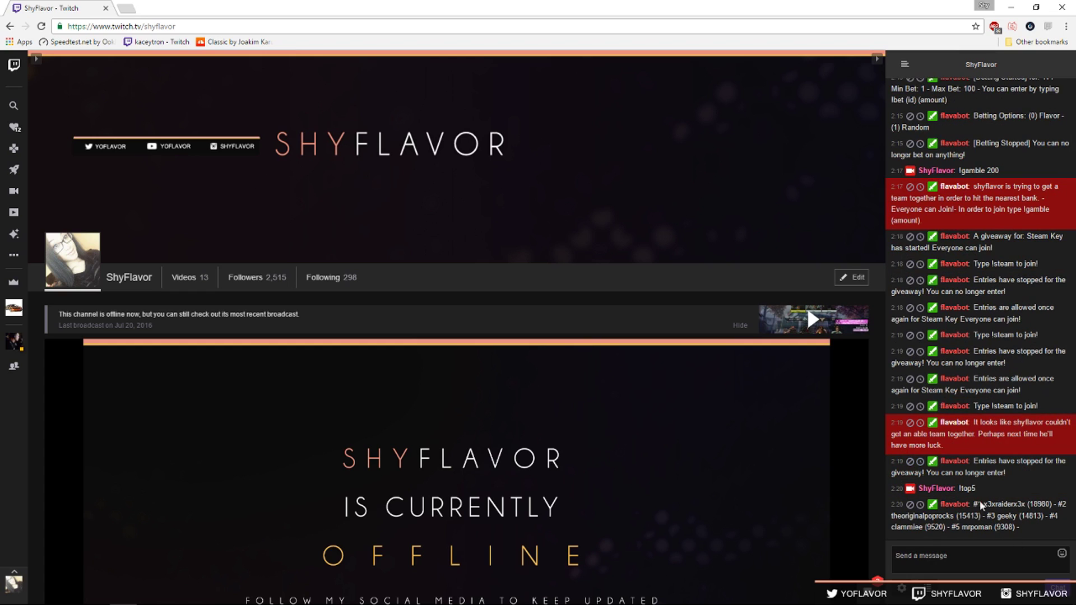
Change the command to !top3 with the response $toppoints(3).
left_click(314, 593)
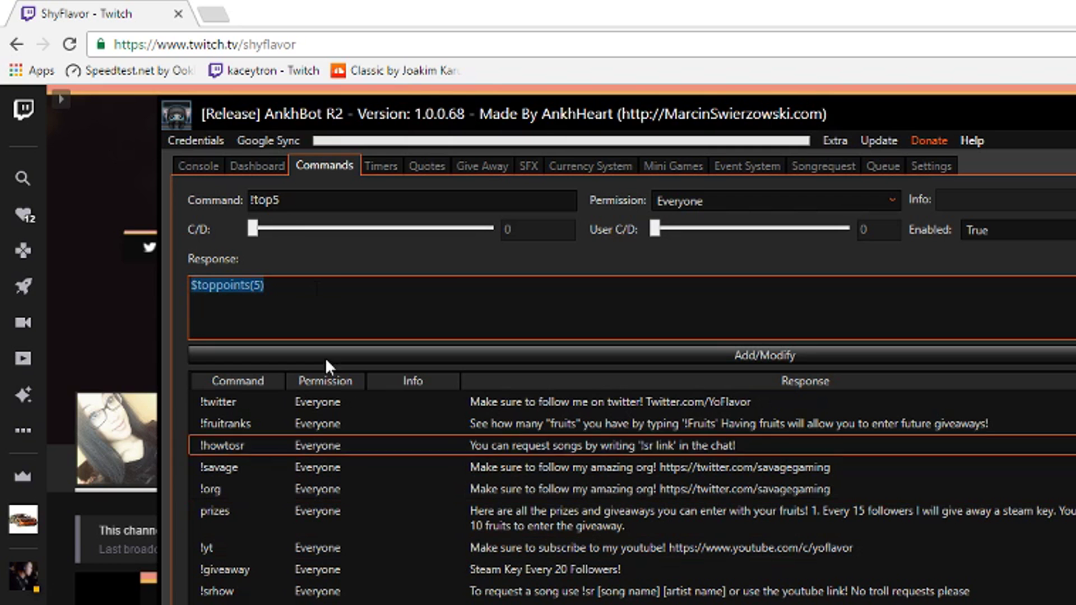
left_click(289, 196)
key("BackSpace")
type("3")
left_click(263, 312)
left_click(317, 288)
key("Left")
key("BackSpace")
type("3")
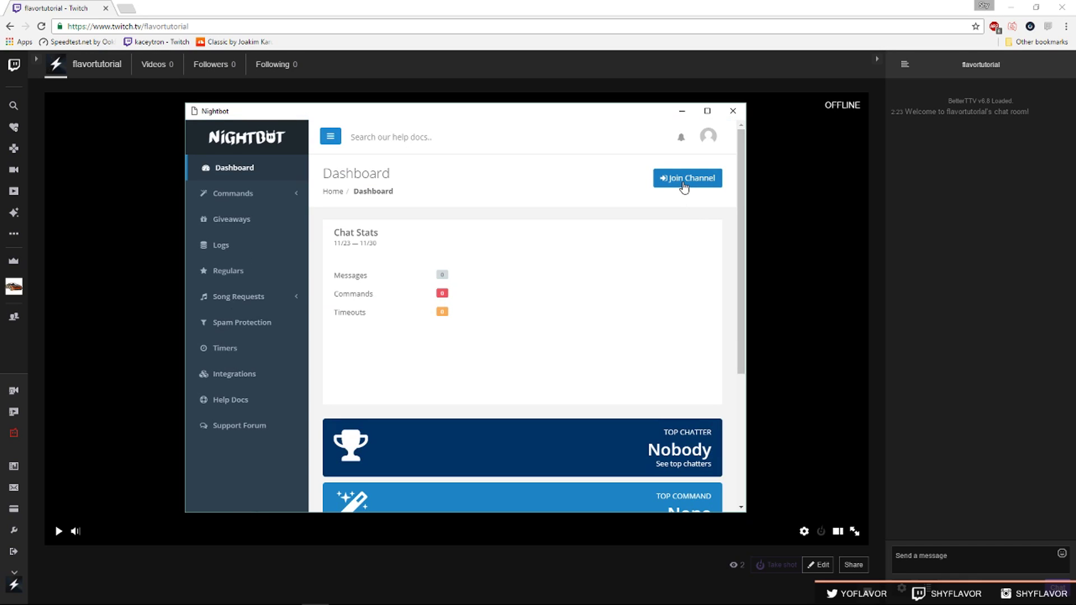
Have Nightbot join the channel, mod it with /mod nightbot in Twitch chat, and dismiss the notice.
left_click(683, 179)
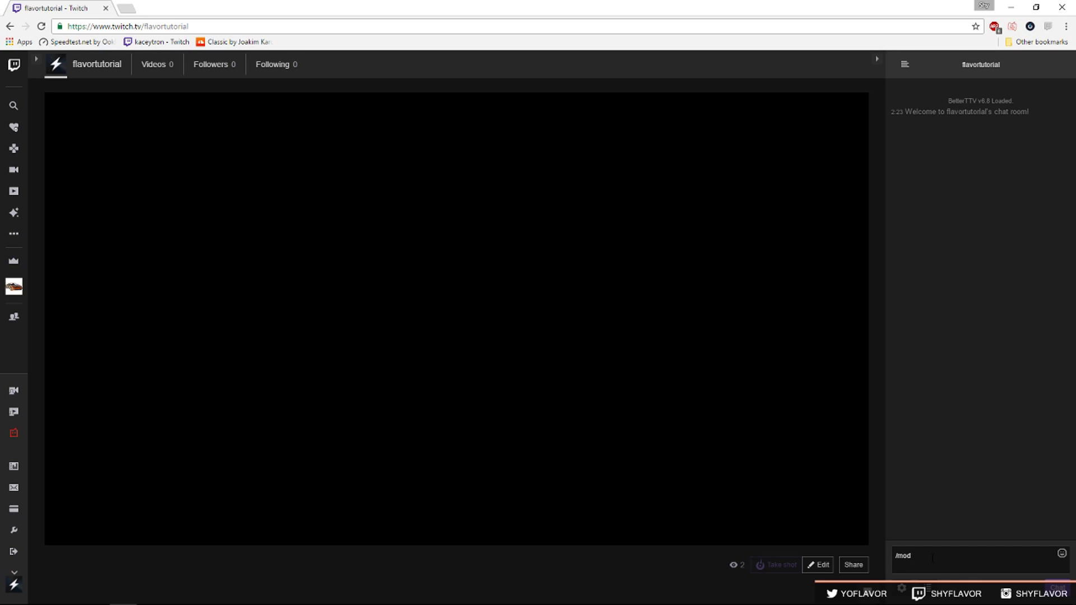
type("ightbot")
key("Return")
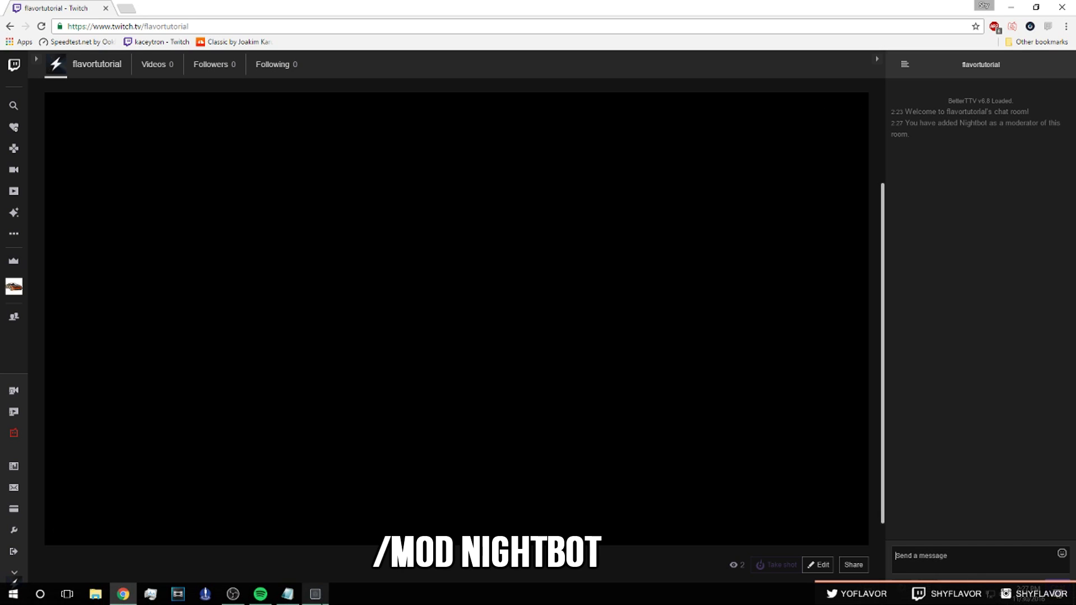
left_click(315, 594)
left_click(621, 151)
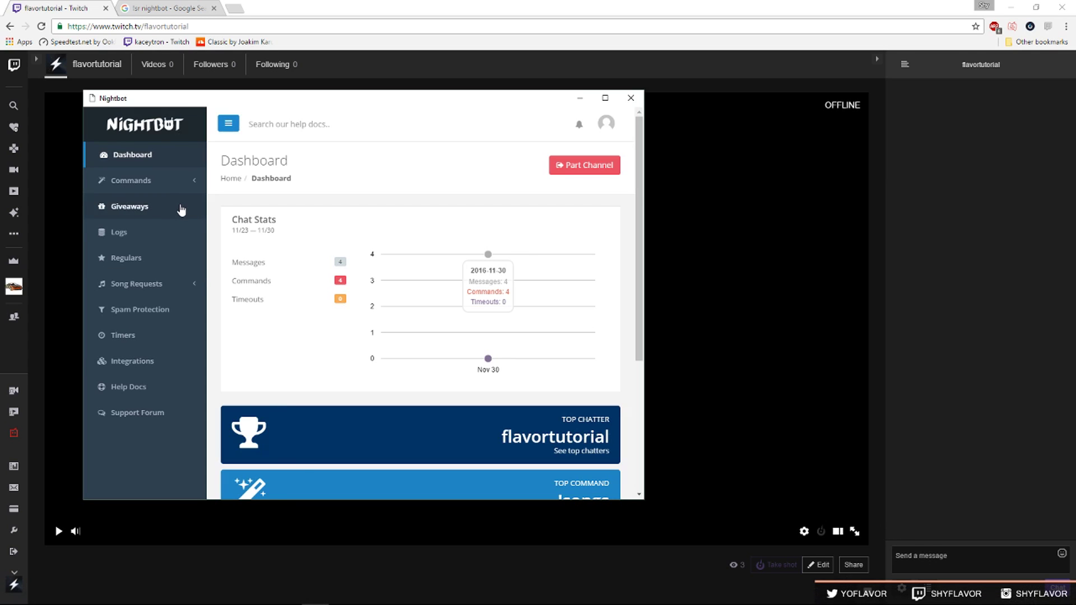
Turn on Nightbot song requests.
left_click(140, 283)
left_click(146, 306)
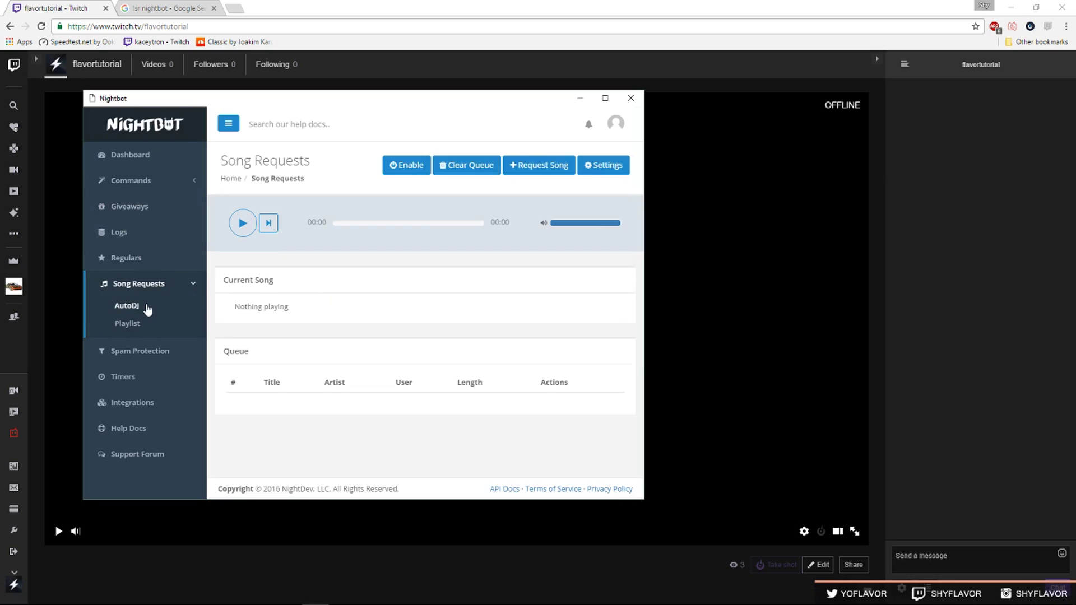
left_click(245, 321)
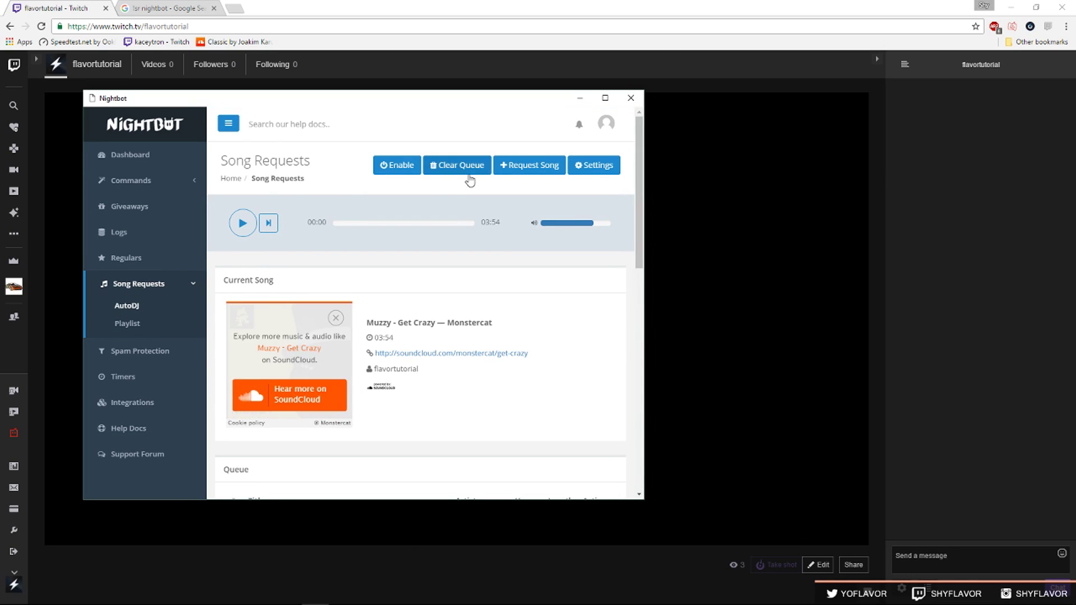
left_click(396, 167)
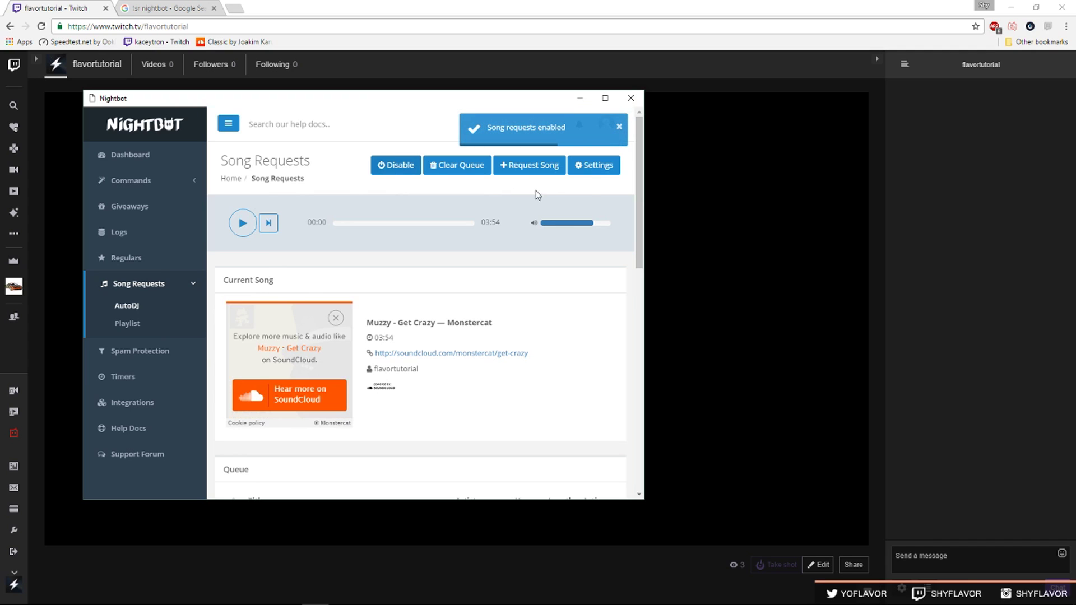
Switch the fallback playlist from Monstercat to Channel in the song request settings.
left_click(595, 165)
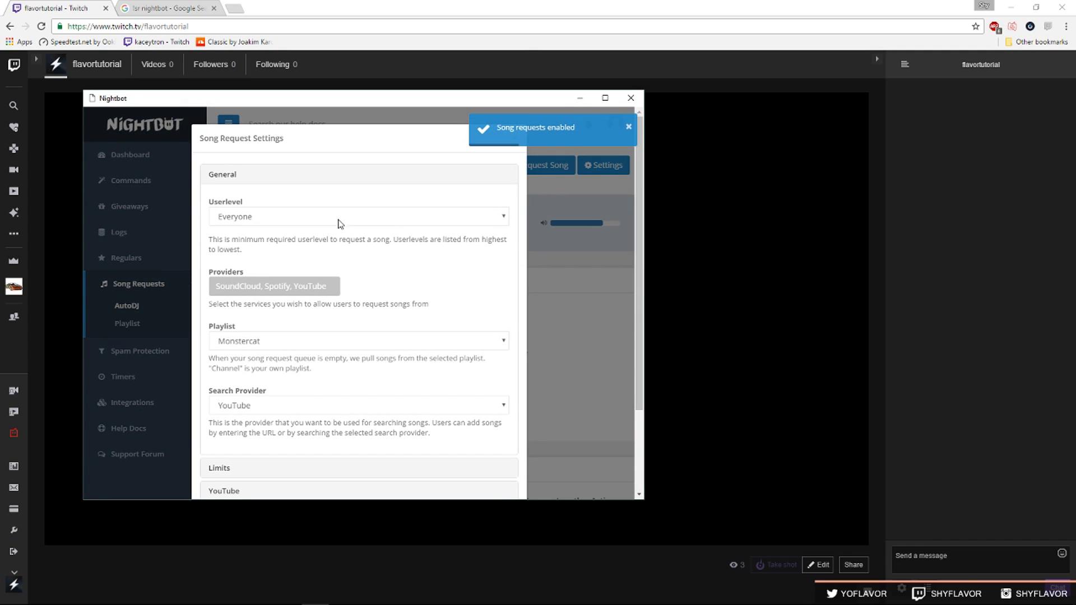
scroll(266, 214, "down", 1)
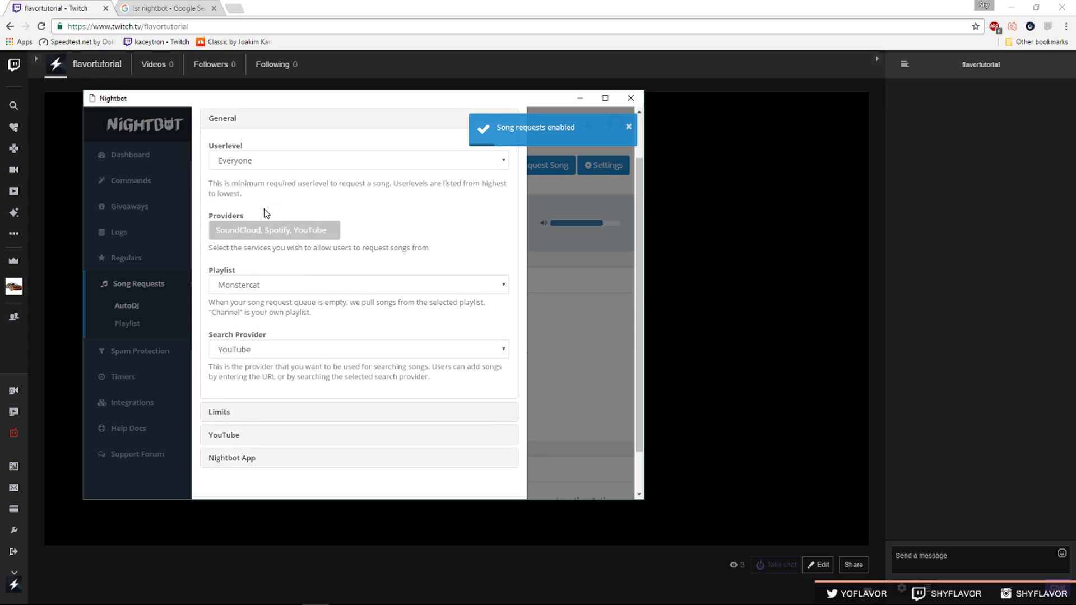
left_click(250, 285)
left_click(253, 300)
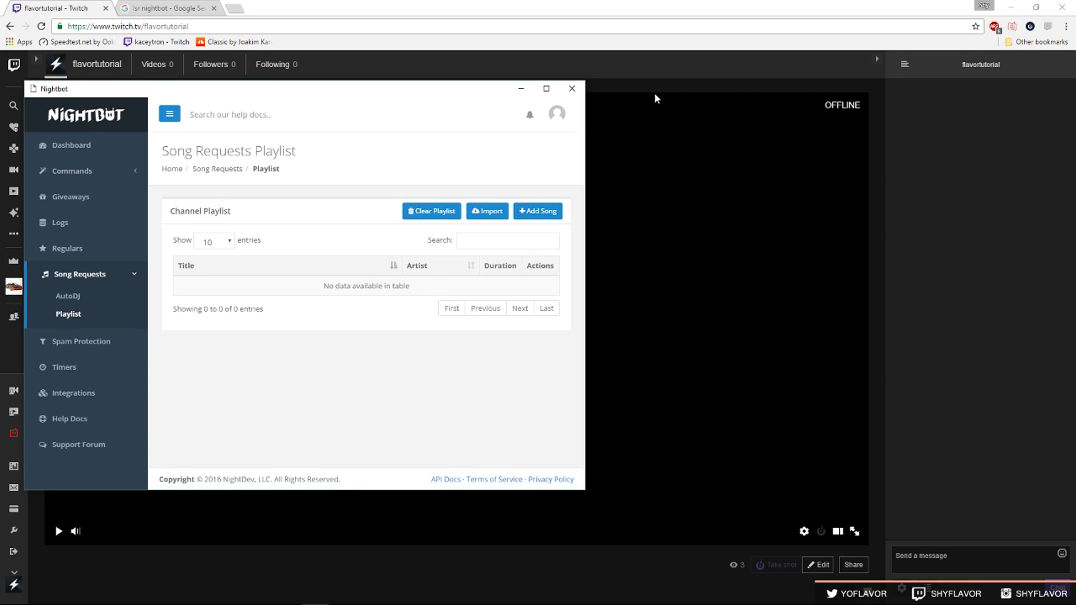
key("alt+Tab")
left_click_drag(521, 88, 486, 82)
left_click(737, 250)
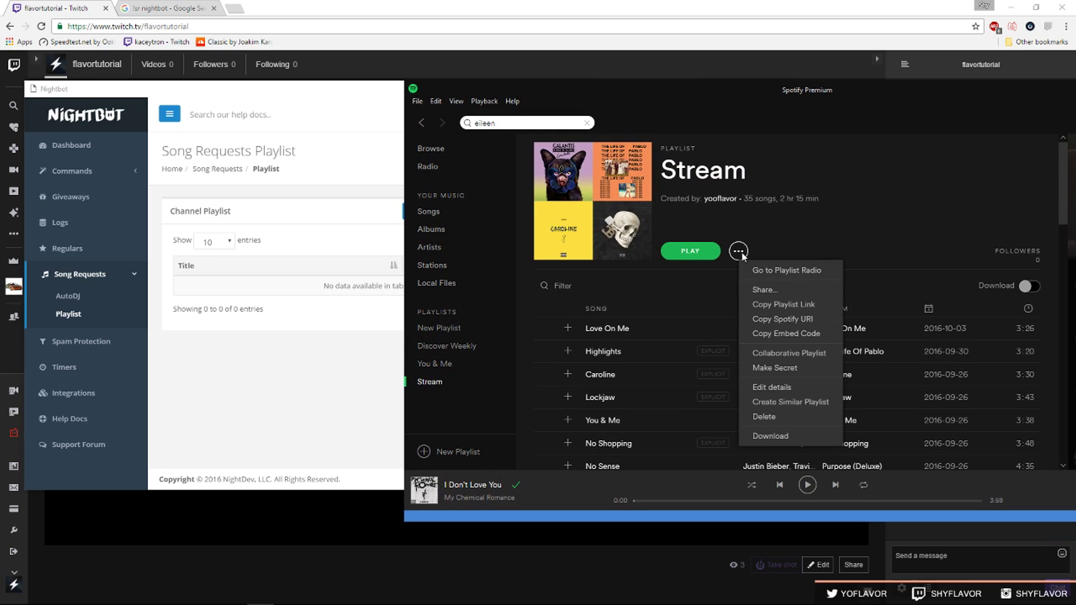
left_click(817, 303)
left_click(390, 117)
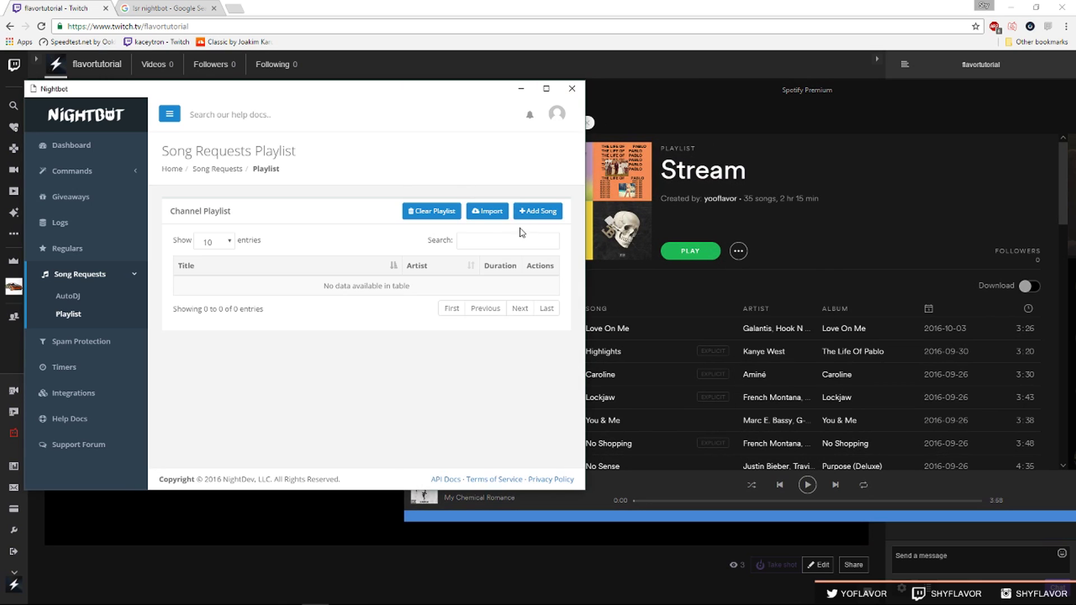
left_click(487, 211)
right_click(353, 177)
left_click(387, 245)
key("Return")
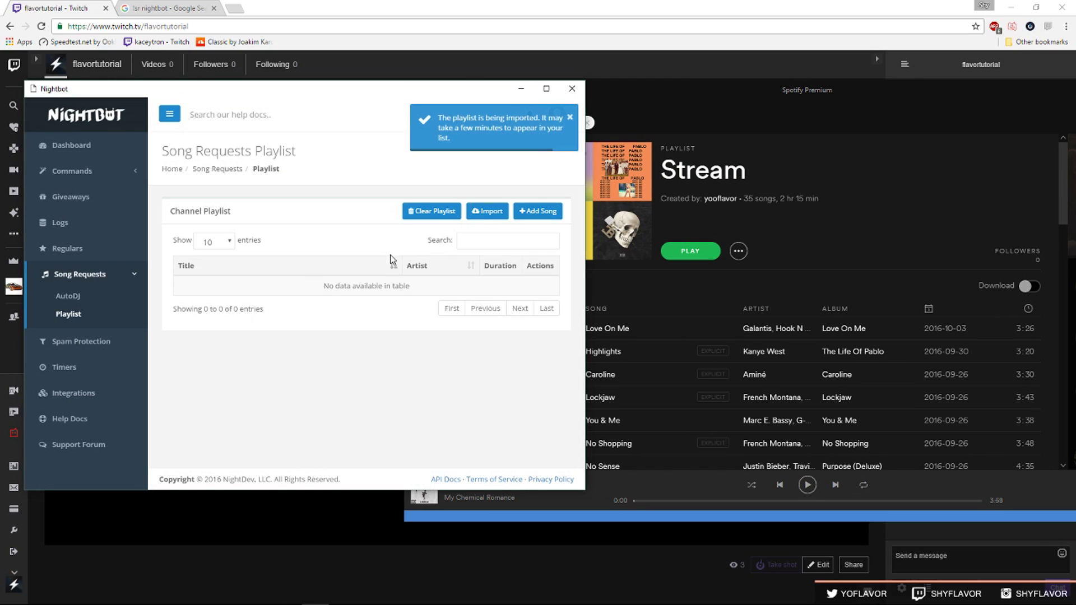
Browse the imported songs through to the last page of the playlist.
left_click(71, 295)
left_click(70, 314)
scroll(336, 292, "down", 2)
left_click(493, 415)
left_click(74, 301)
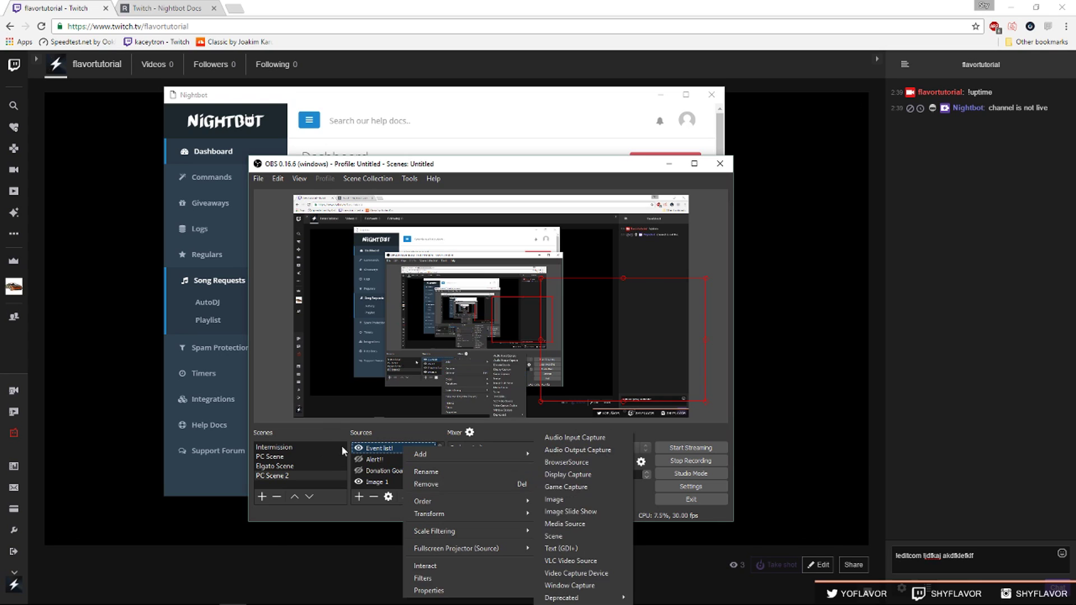
Add a Text (GDI+) source named Nightbot!!!
key("Escape")
left_click(359, 496)
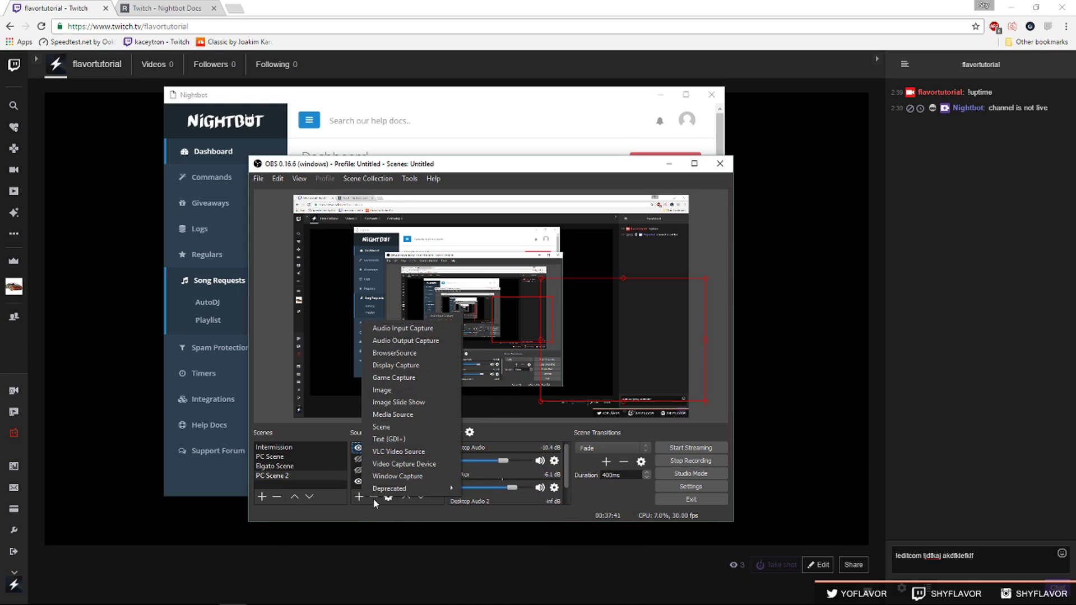
left_click(415, 438)
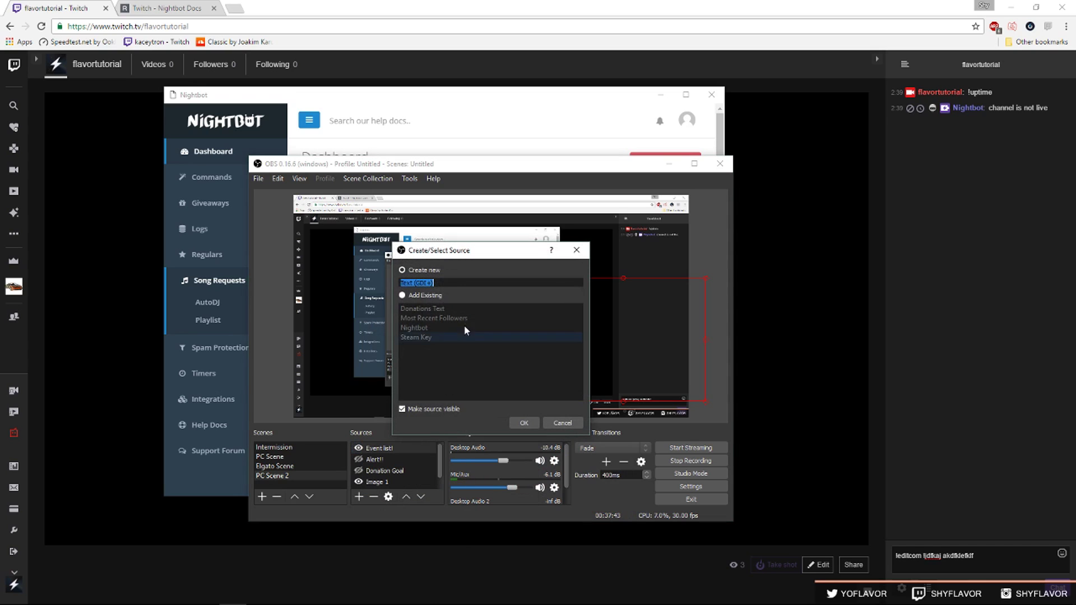
type("Nightbot")
left_click(534, 423)
left_click(527, 360)
left_click(524, 423)
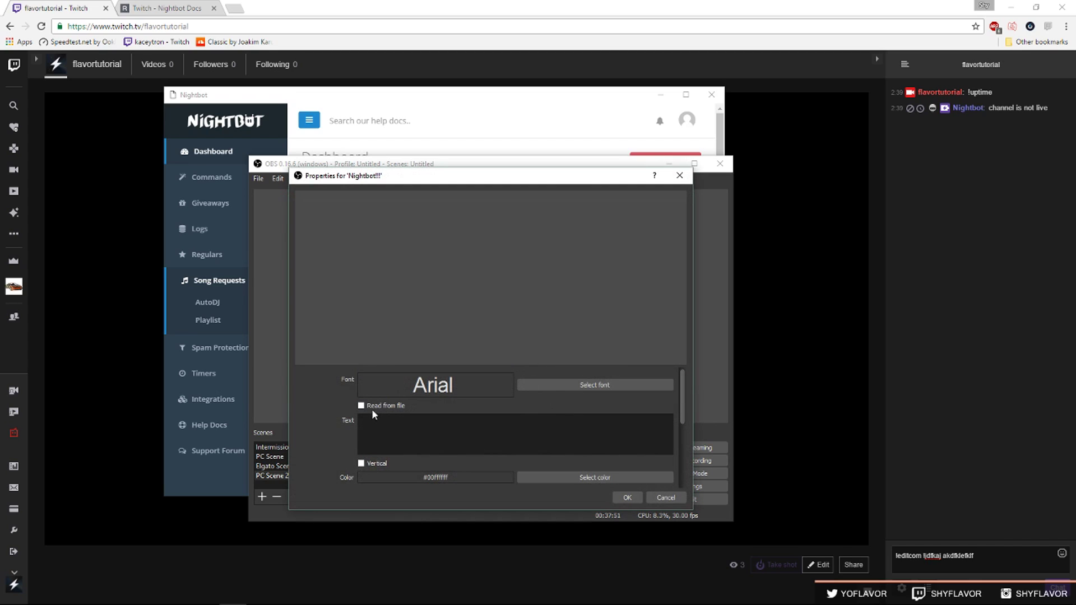
Make the source read its text from Documents\Nightbot\current_song.txt and save it.
left_click(360, 404)
left_click(647, 365)
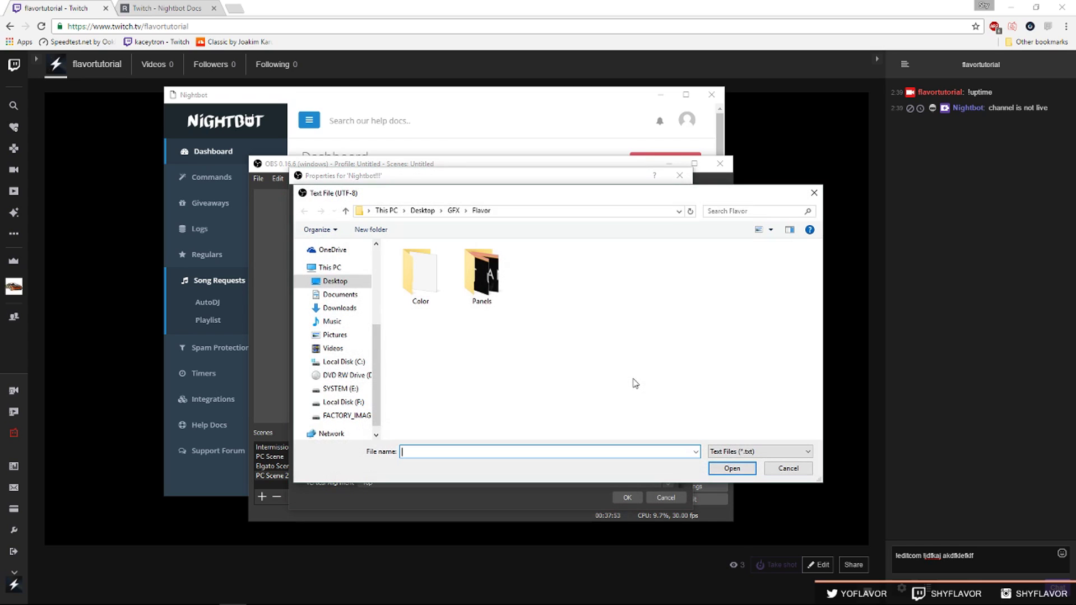
scroll(339, 305, "down", 1)
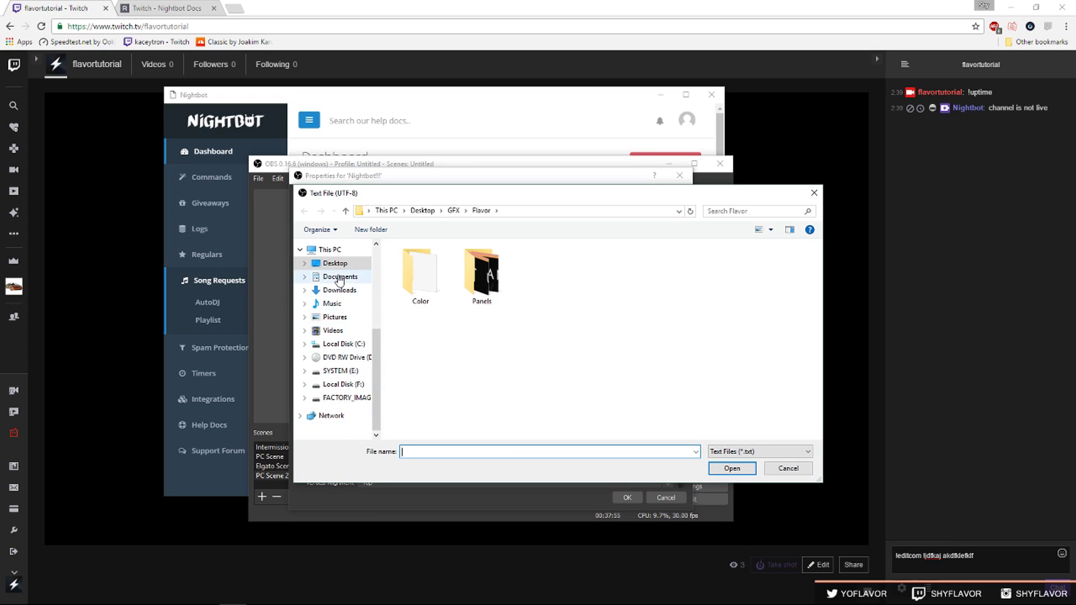
left_click(339, 277)
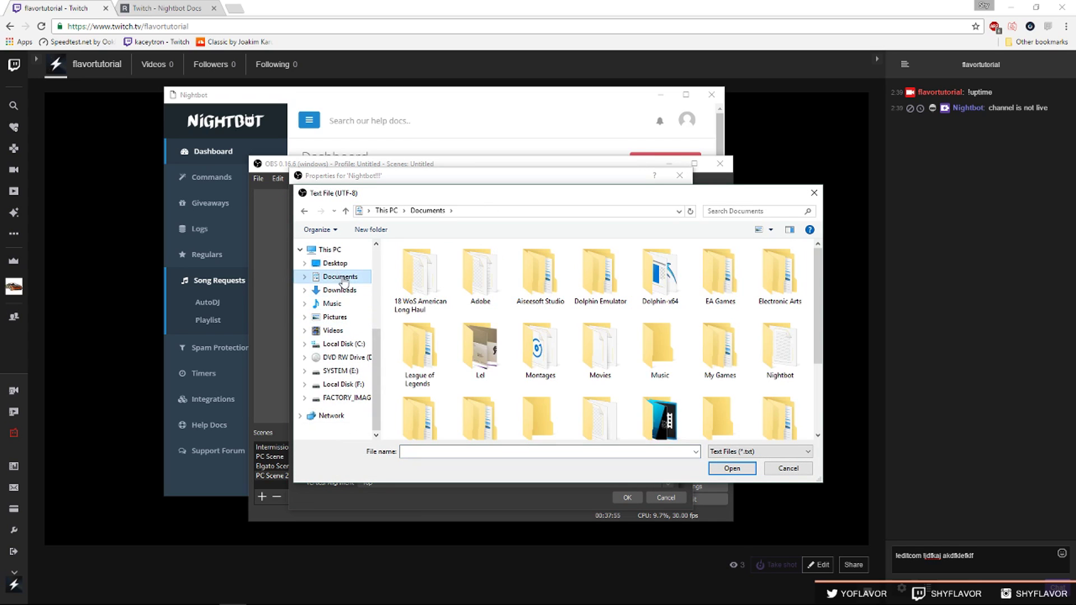
double_click(790, 328)
double_click(448, 264)
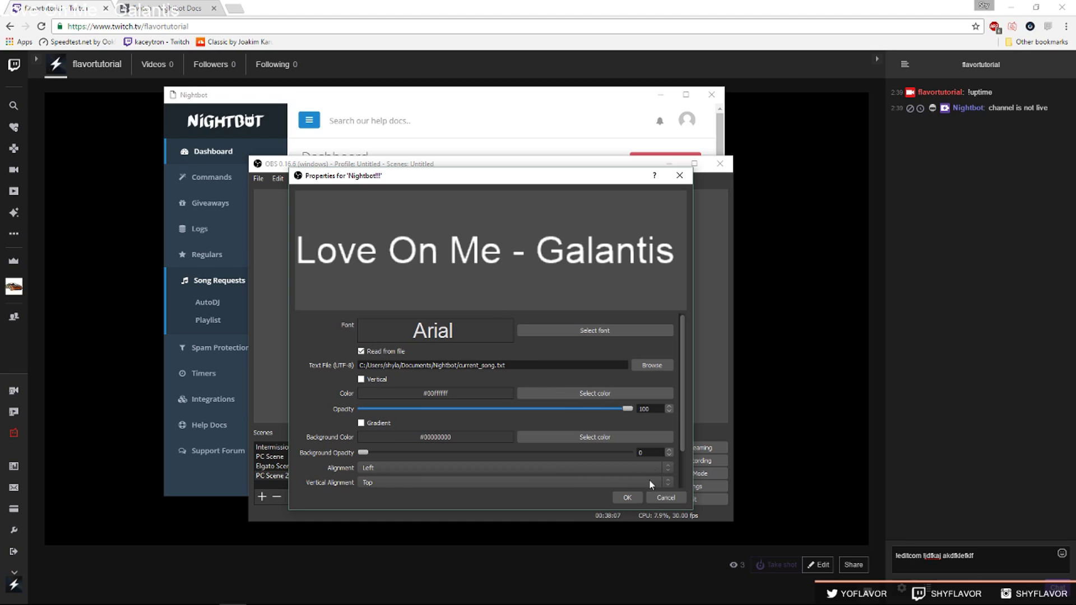
left_click(627, 497)
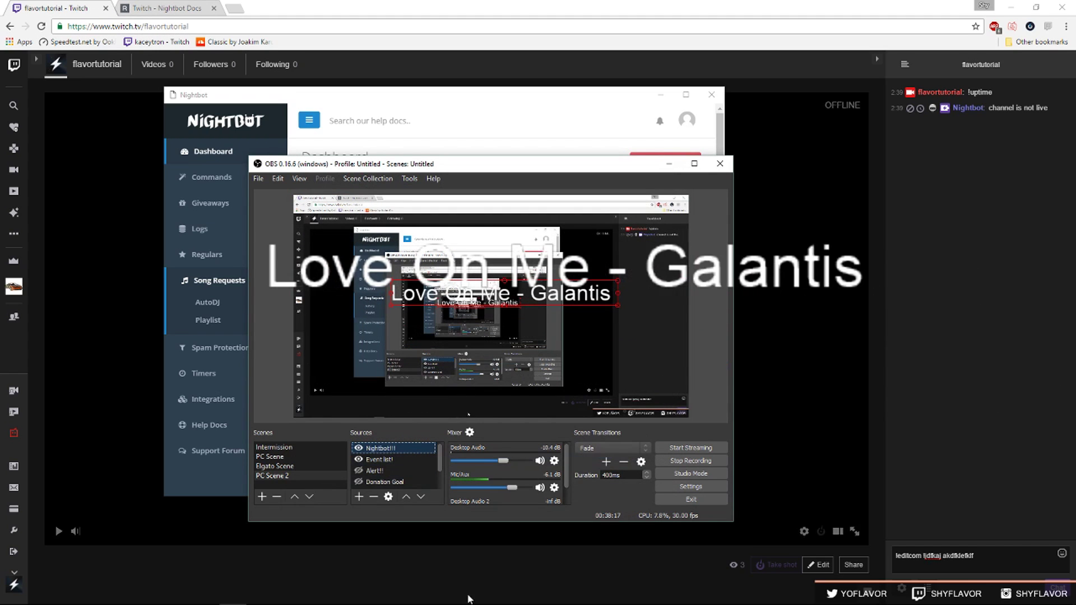
Add a filter named Scroll to the Nightbot!!! text source.
right_click(397, 446)
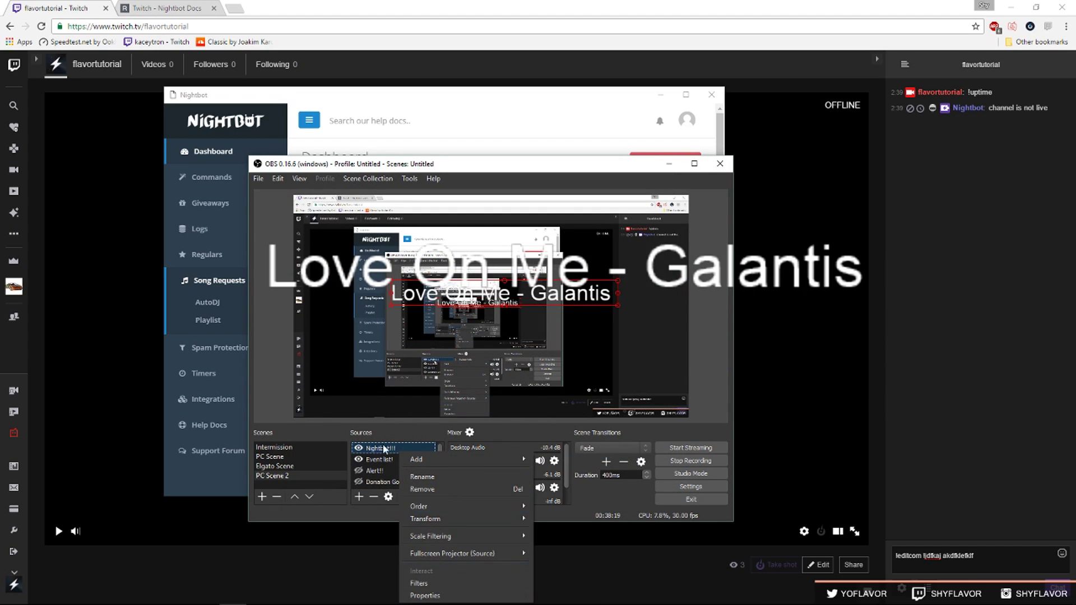
left_click(418, 583)
left_click(260, 537)
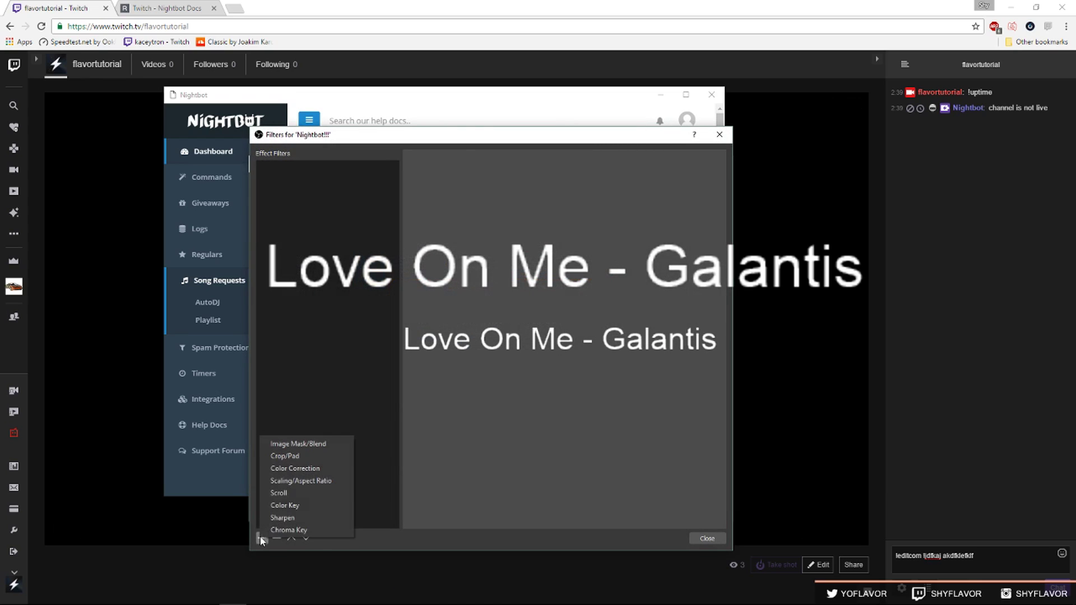
left_click(307, 493)
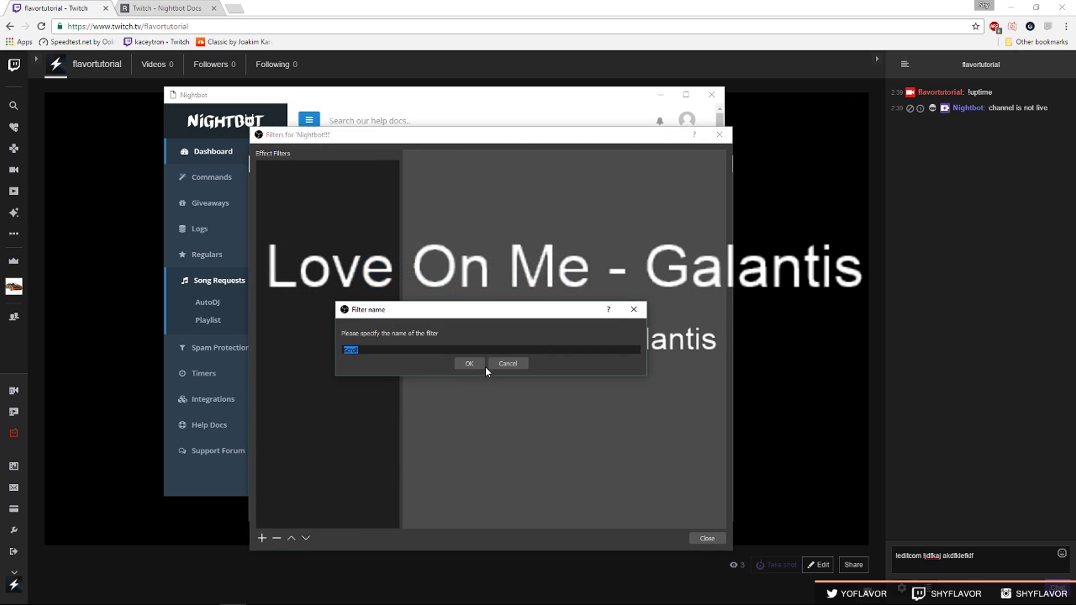
left_click(470, 364)
Set the Scroll filter's horizontal speed to 15, then view the current-song text file format.
scroll(554, 400, "up", 1)
left_click(676, 400)
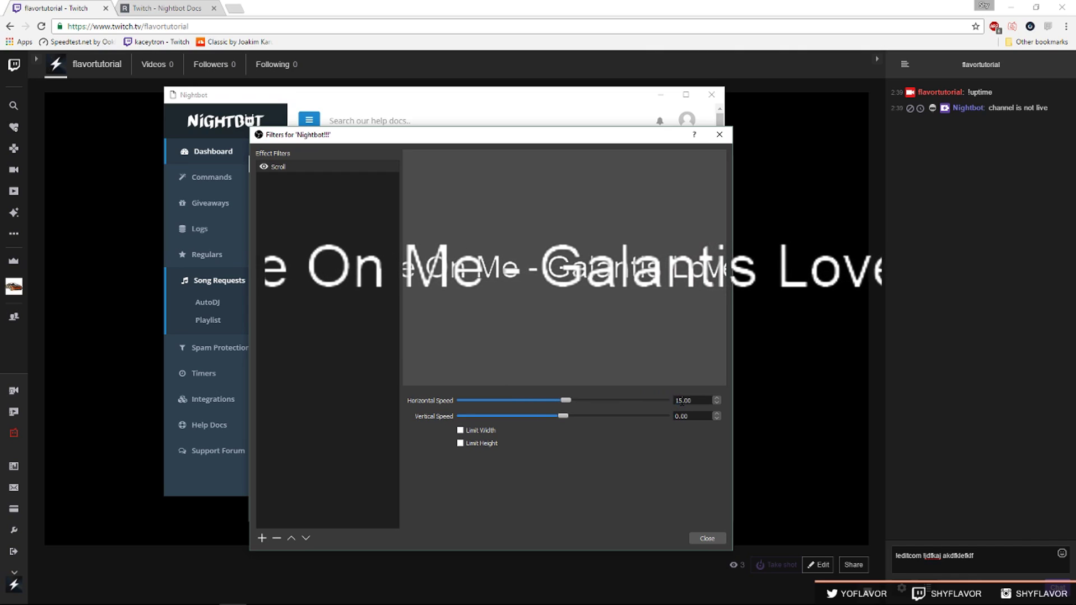
scroll(677, 400, "up", 5)
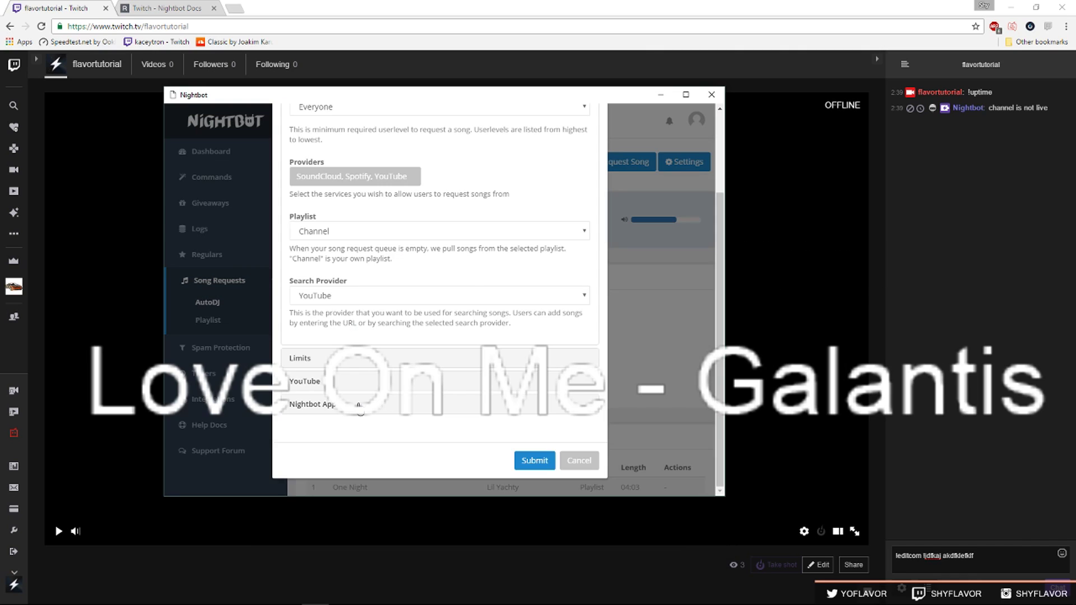
left_click(367, 380)
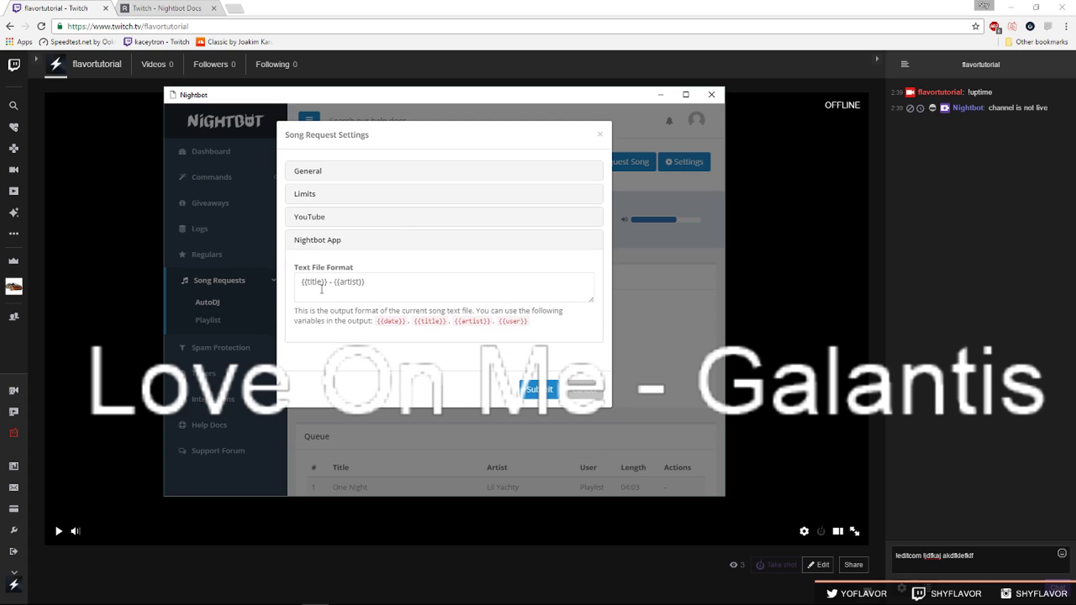
Highlight the {{user}} and {{date}} variables in the Twitch variable docs.
left_click_drag(499, 321, 536, 324)
left_click_drag(382, 320, 408, 321)
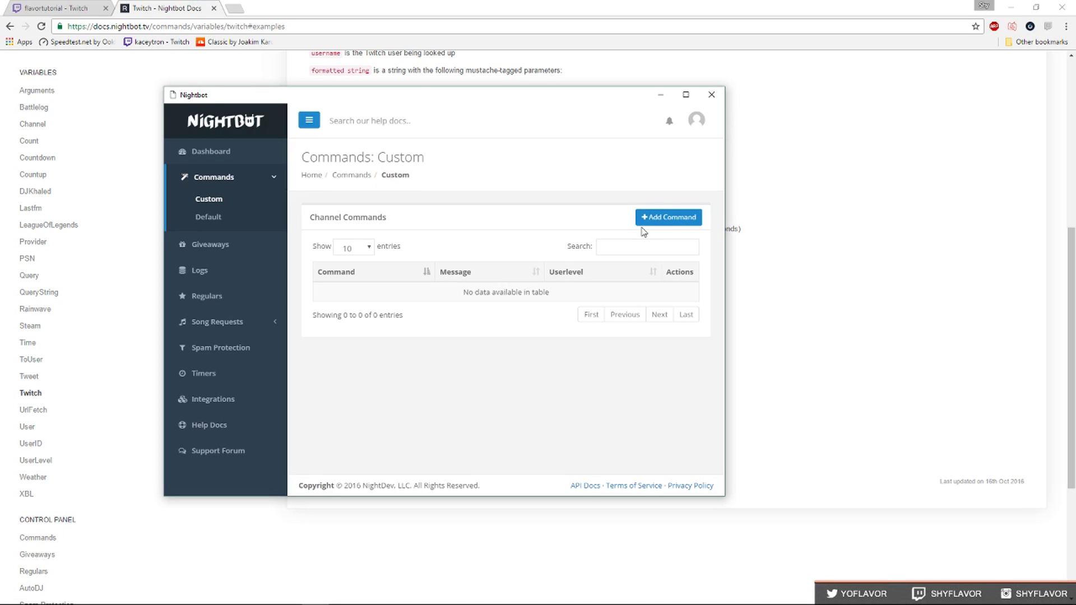
Create a custom !uptime command with message $(twitch $(channel) "{{uptimeLength}}") and submit it.
left_click(664, 222)
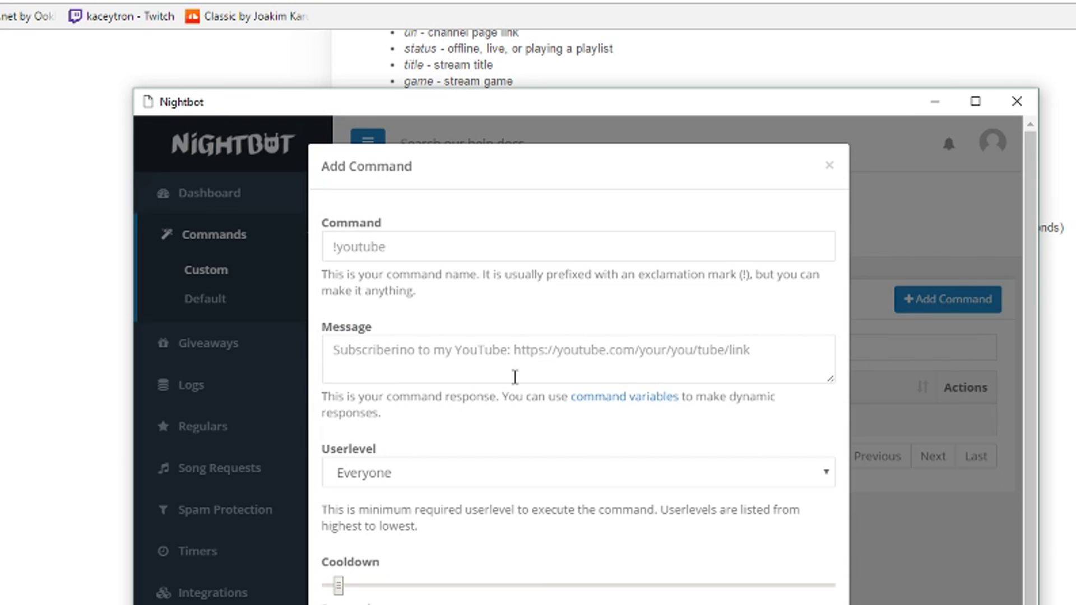
left_click(395, 250)
right_click(508, 354)
left_click(554, 459)
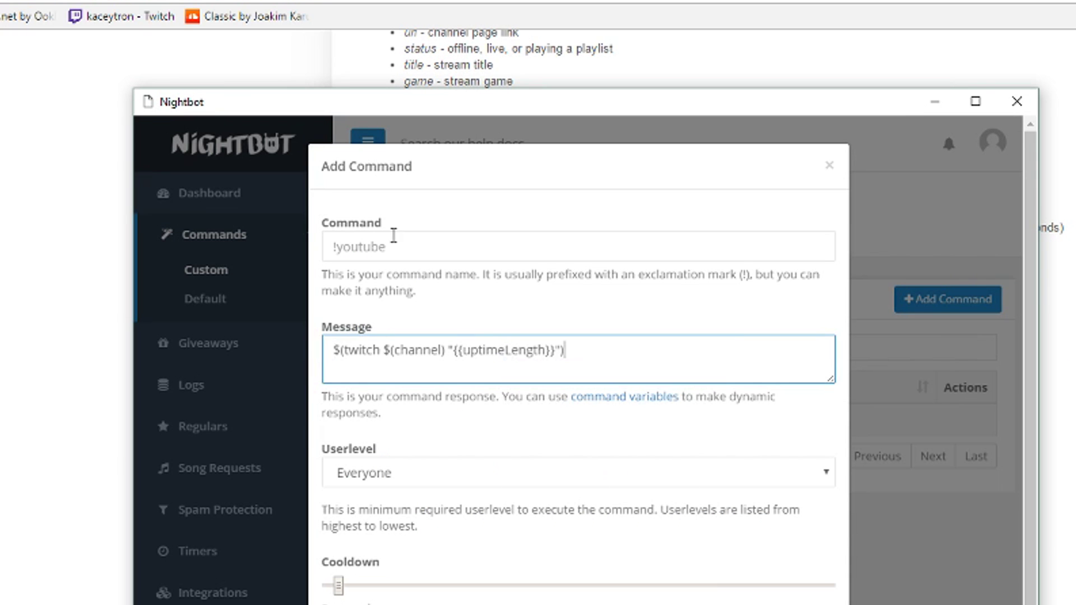
left_click(365, 250)
type("!uptime")
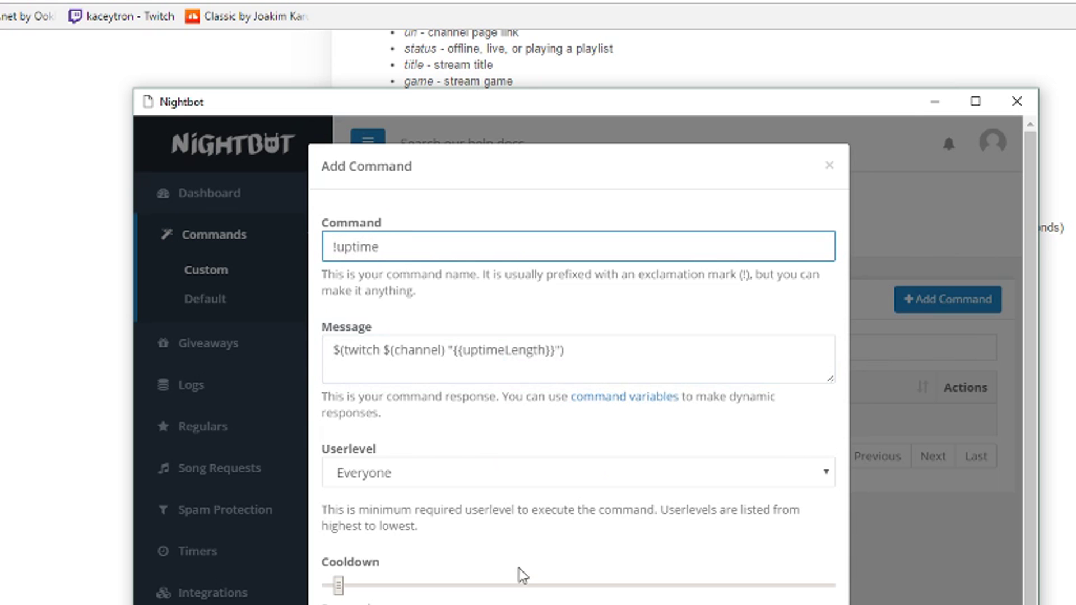
scroll(522, 574, "down", 2)
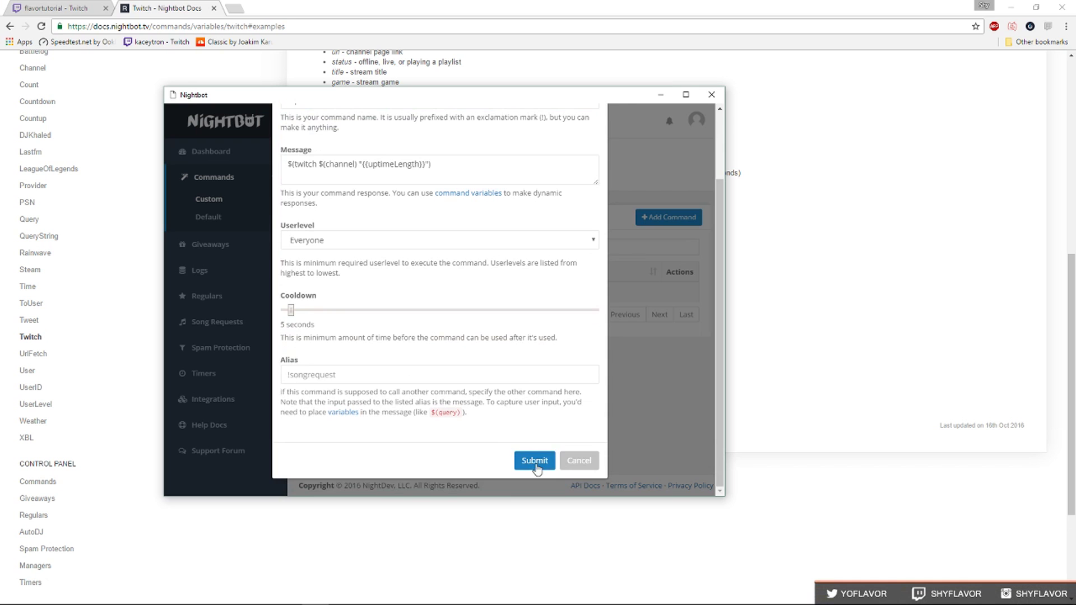
left_click(534, 460)
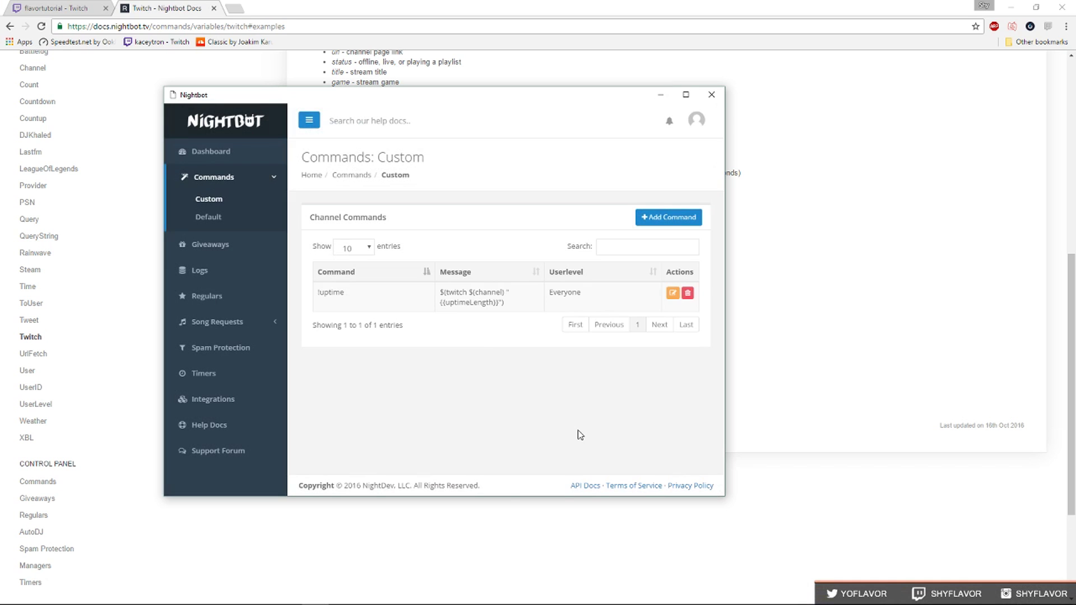